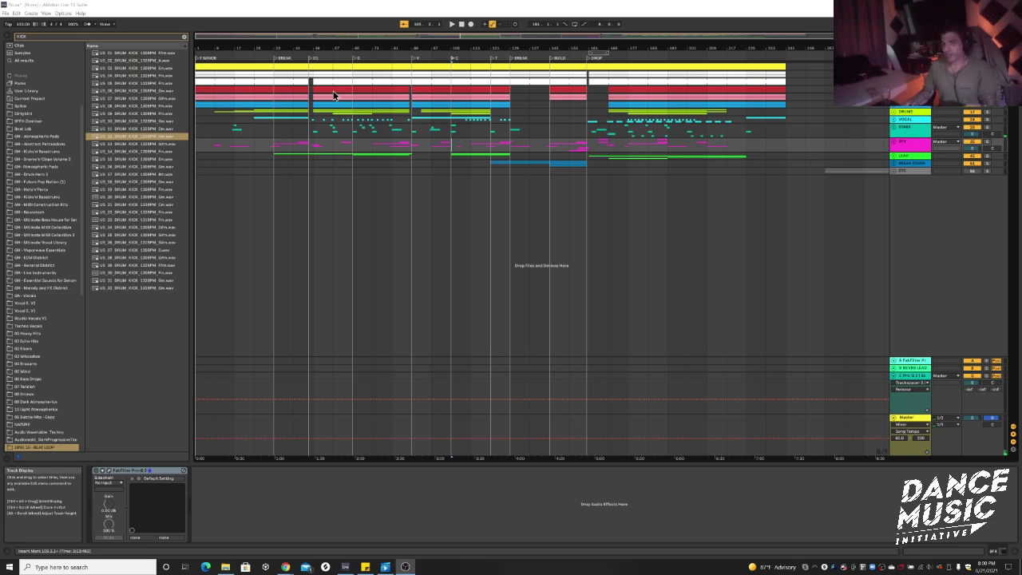
# - Unfold the red kick group and enlarge its KD 1 track, with automation lanes hidden and the timeline zoomed in
pyautogui.click(333, 95)
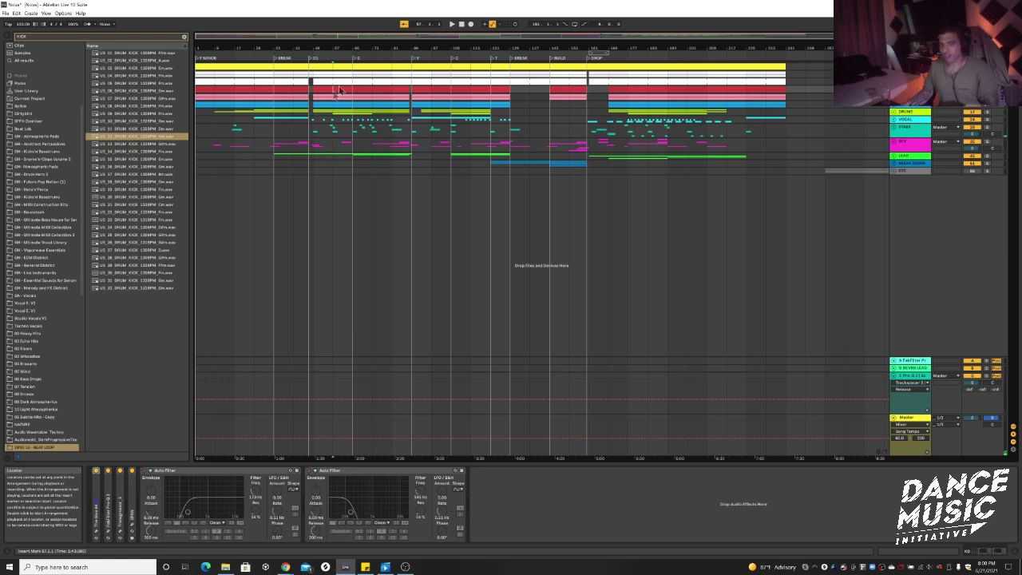
pyautogui.click(281, 80)
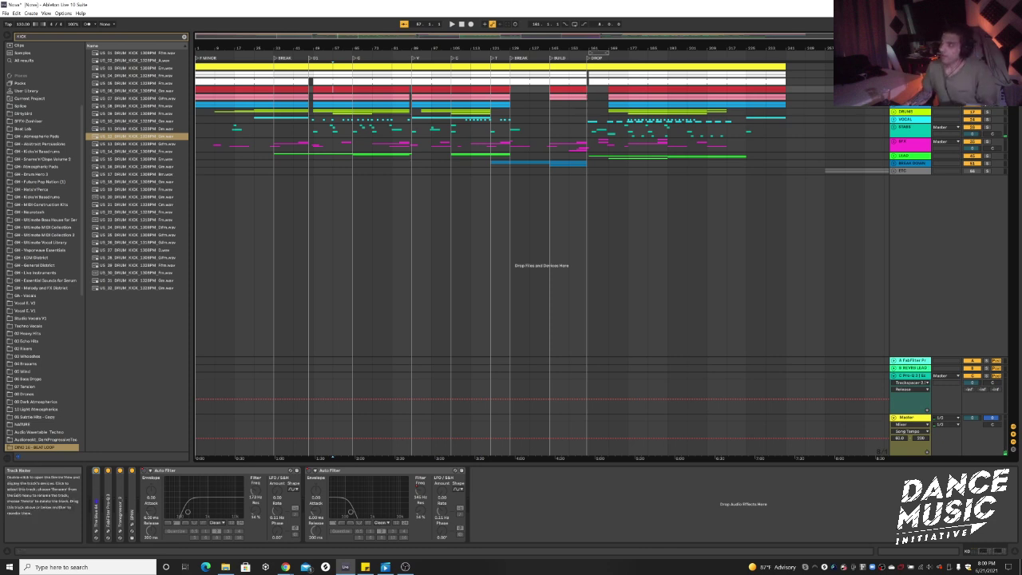
pyautogui.click(893, 112)
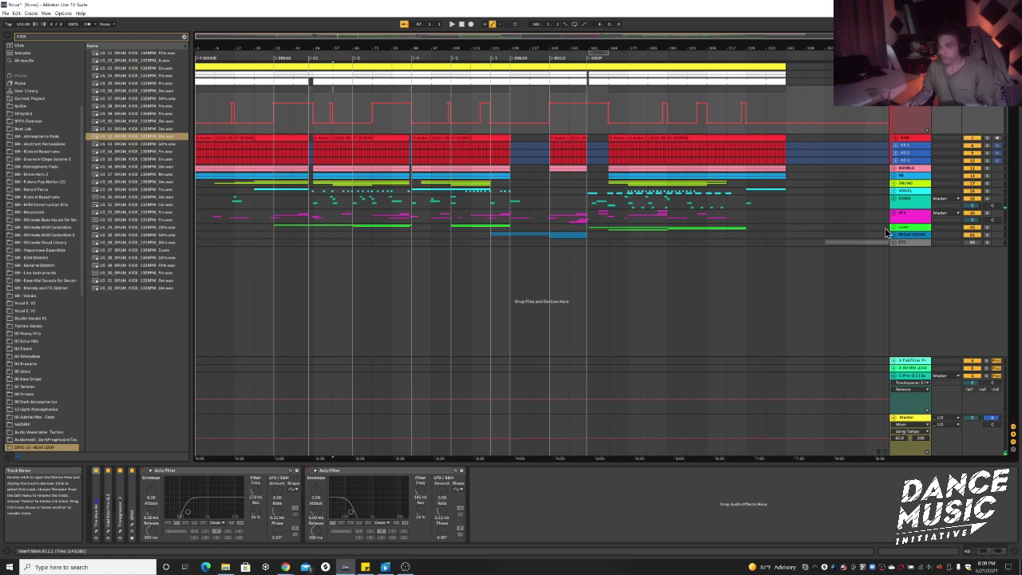
pyautogui.press('a')
pyautogui.keyDown('ctrl'); pyautogui.scroll(5, 222, 149); pyautogui.keyUp('ctrl')
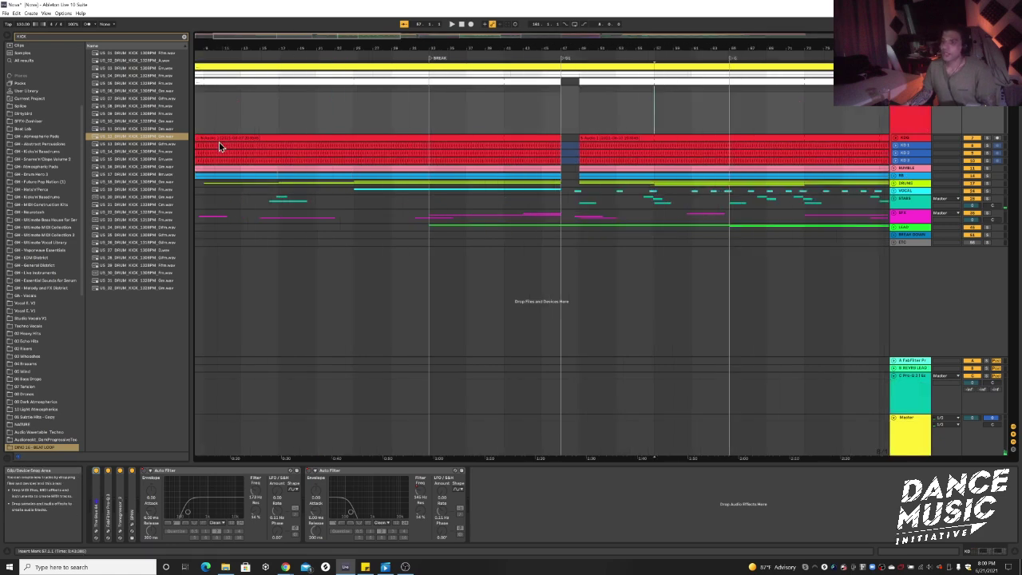
pyautogui.keyDown('alt'); pyautogui.scroll(6, 238, 147); pyautogui.keyUp('alt')
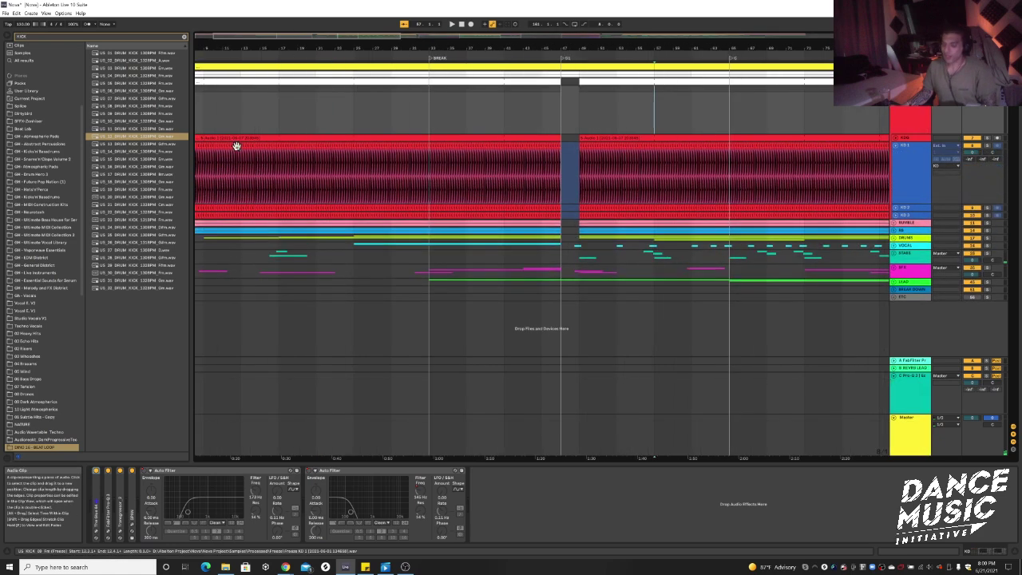
pyautogui.click(236, 146)
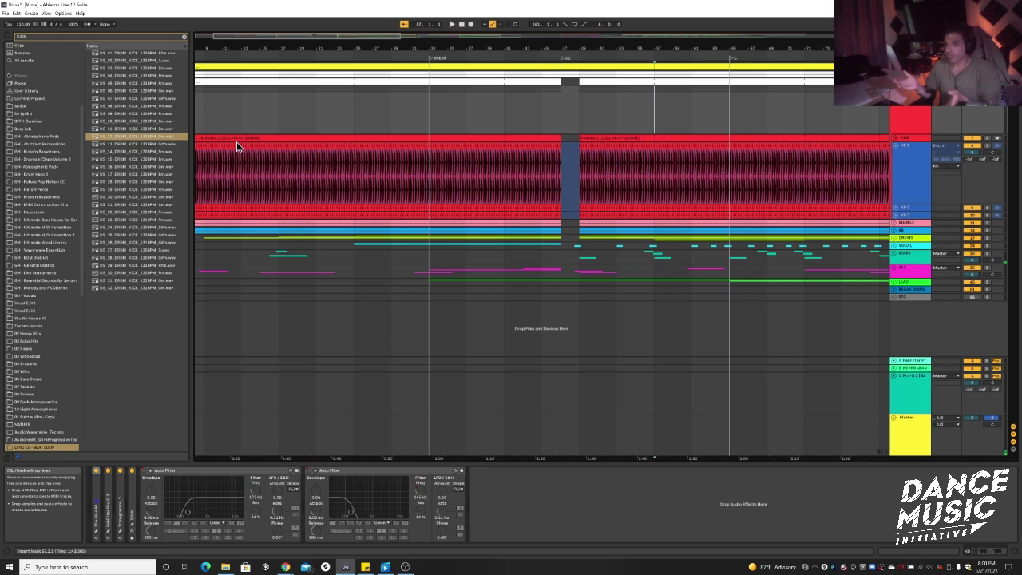
# - Insert a new audio track below the existing tracks and place the US_12_DRUM_KICK loop on it
pyautogui.scroll(-3, 42, 411)
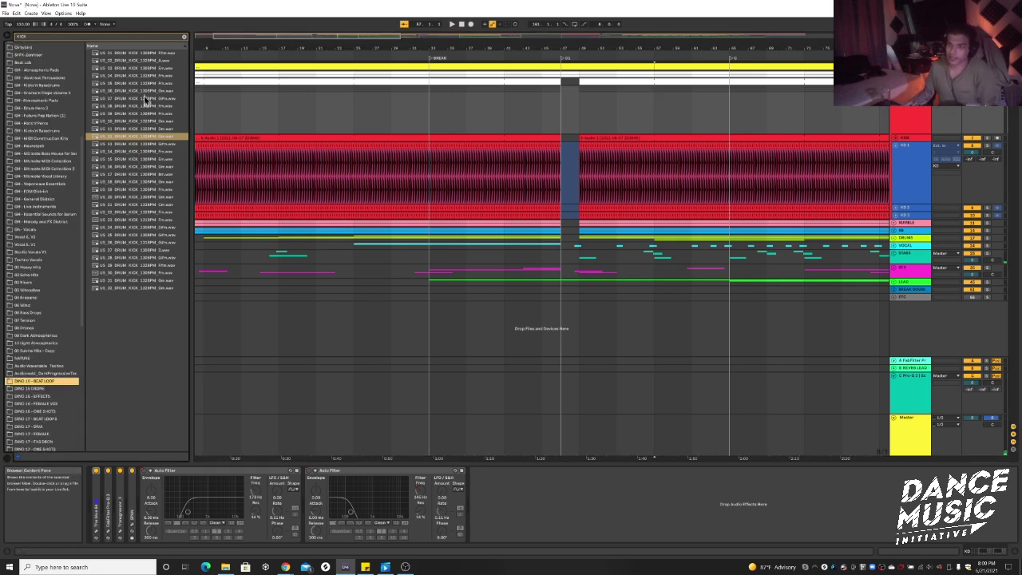
pyautogui.rightClick(942, 321)
pyautogui.click(945, 329)
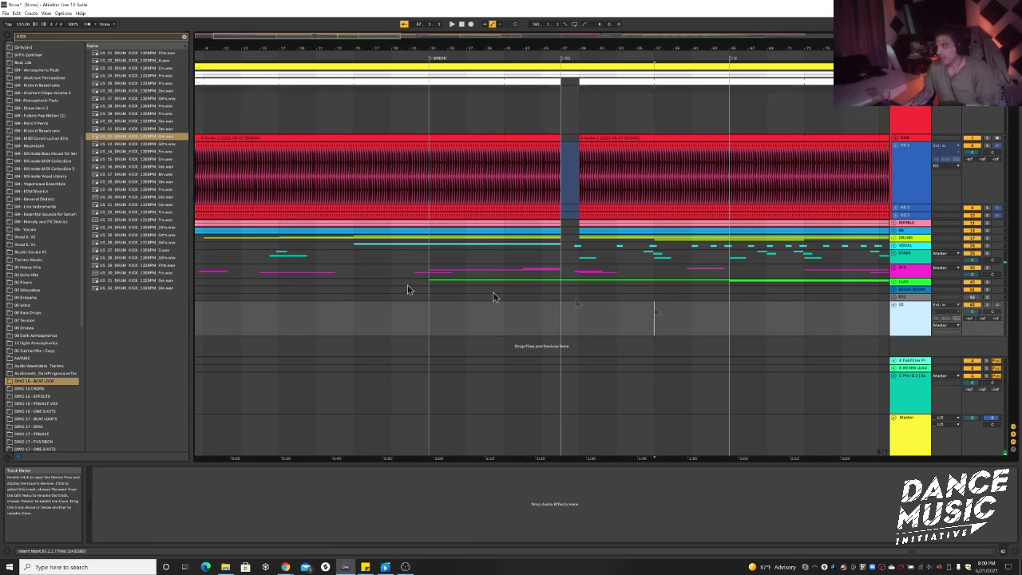
pyautogui.click(146, 139)
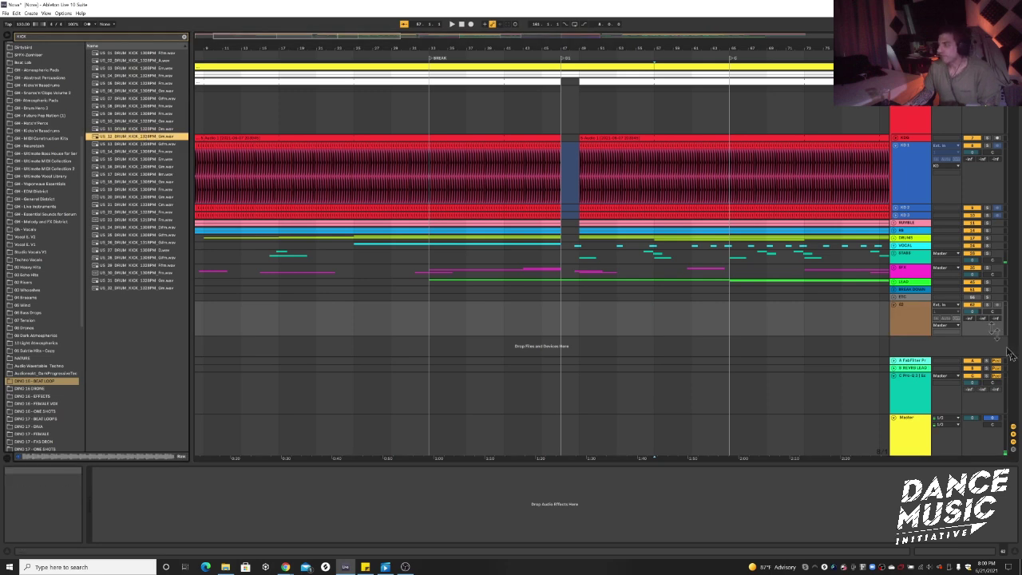
pyautogui.moveTo(118, 141); pyautogui.dragTo(234, 314)
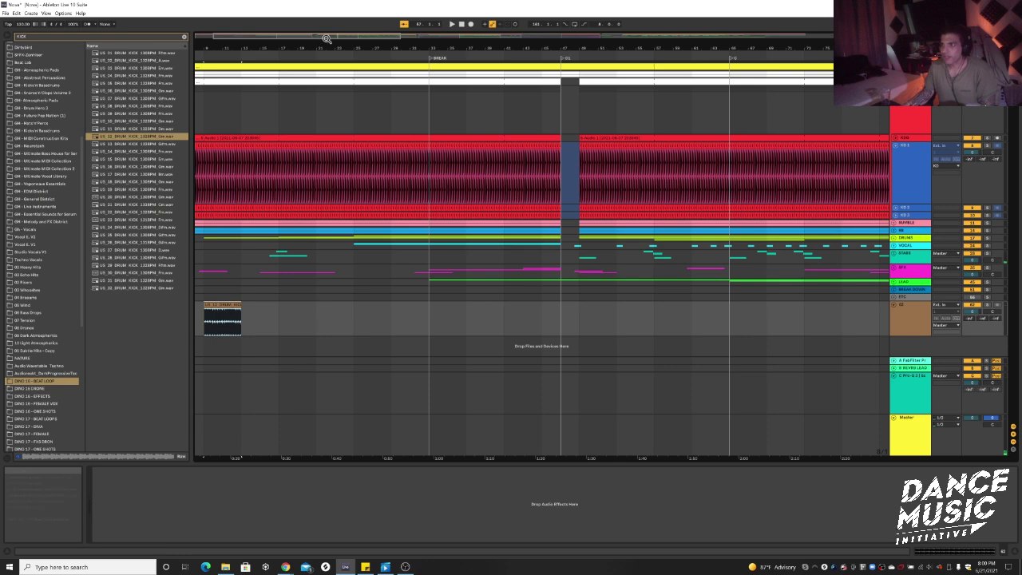
# - Play the kick loop soloed from bar 1 of the new track, and delete its clip
pyautogui.moveTo(327, 36); pyautogui.dragTo(316, 36)
pyautogui.moveTo(278, 309)
pyautogui.mouseDown()
pyautogui.moveTo(215, 310)
pyautogui.moveTo(270, 309)
pyautogui.mouseUp()
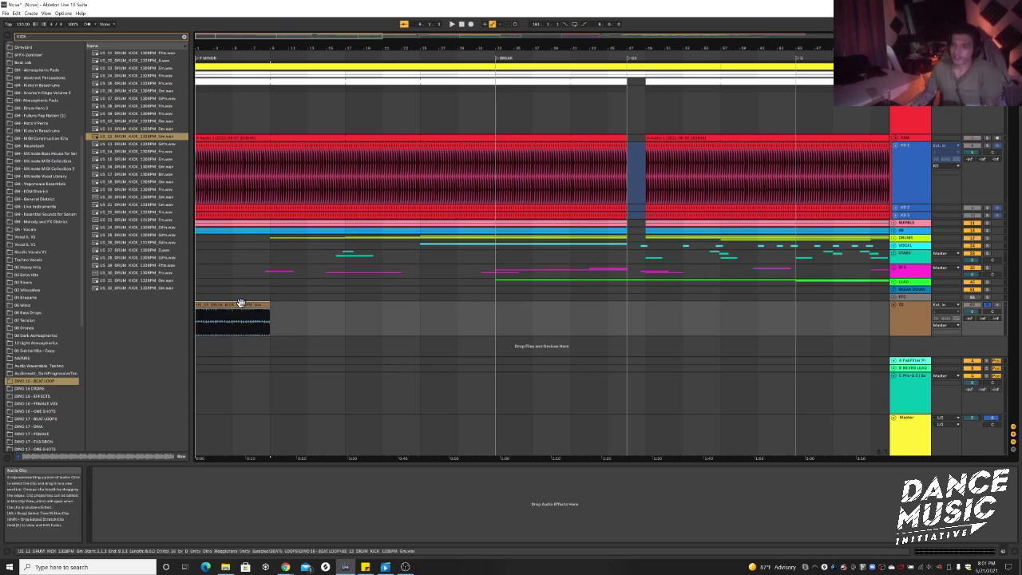
pyautogui.press('space')
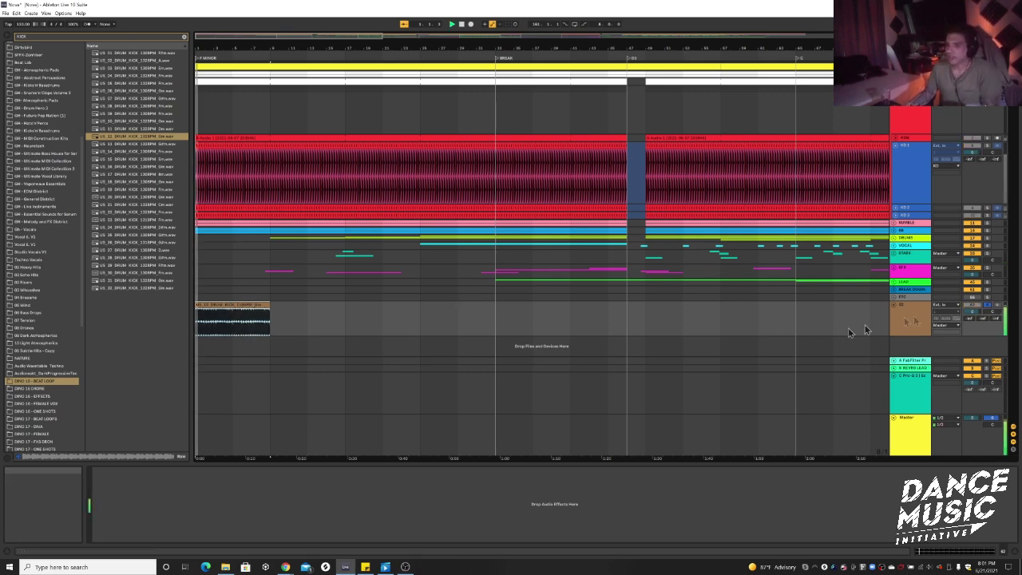
pyautogui.scroll(5, 275, 307)
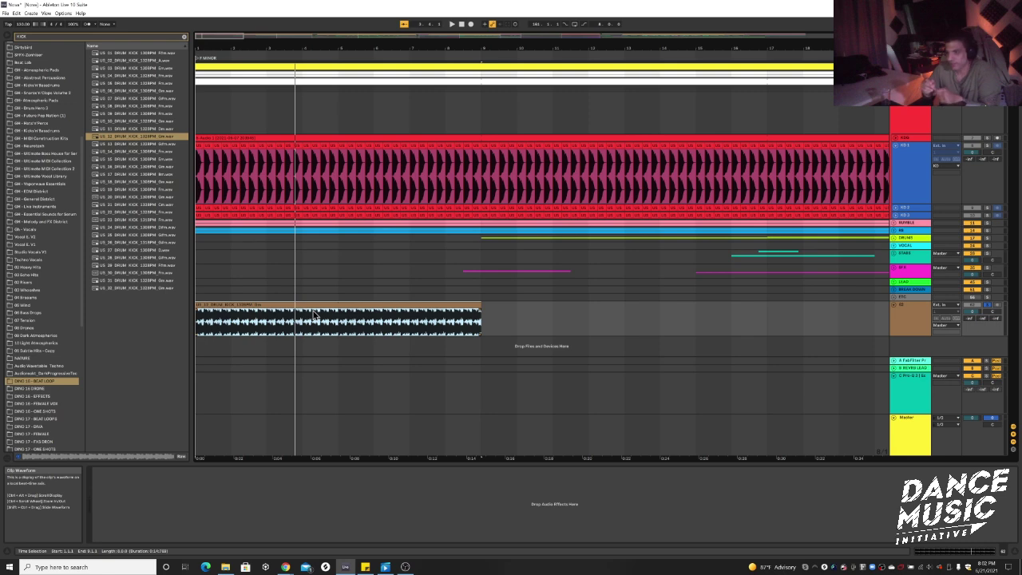
pyautogui.click(466, 304)
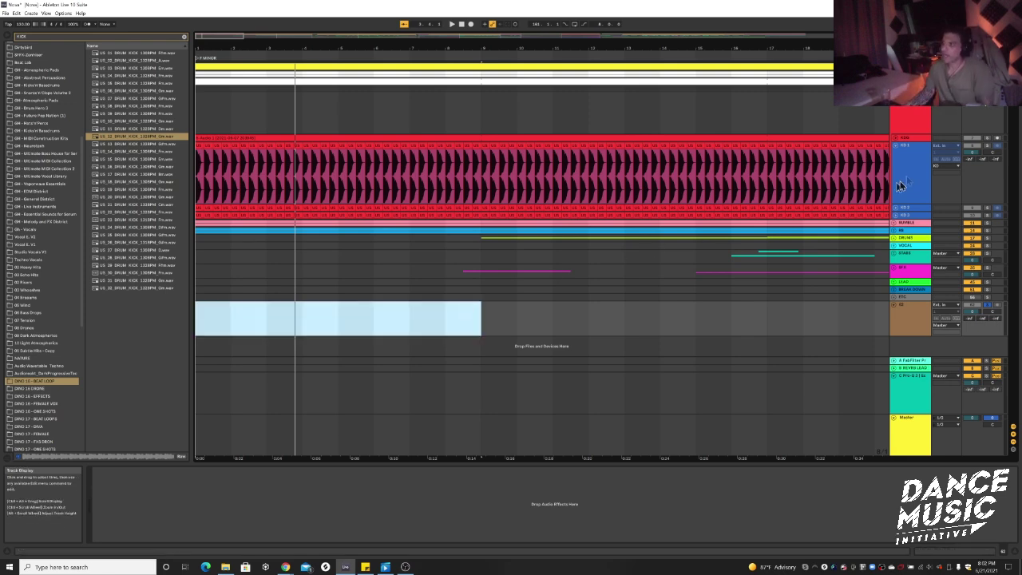
# - Show the KD 1 track's device chain and listen to the track soloed from bar 1
pyautogui.click(902, 177)
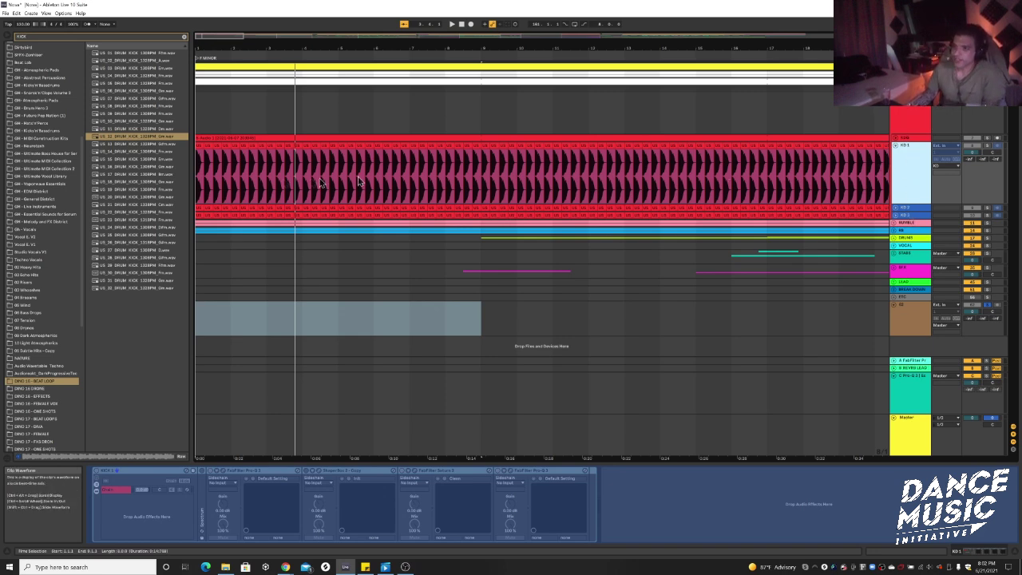
pyautogui.click(980, 148)
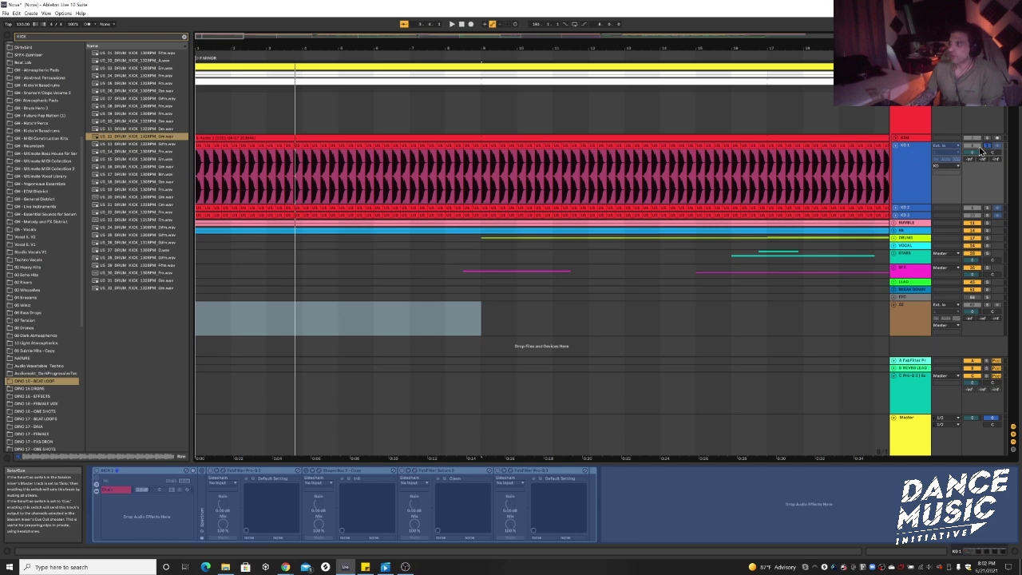
pyautogui.press('space')
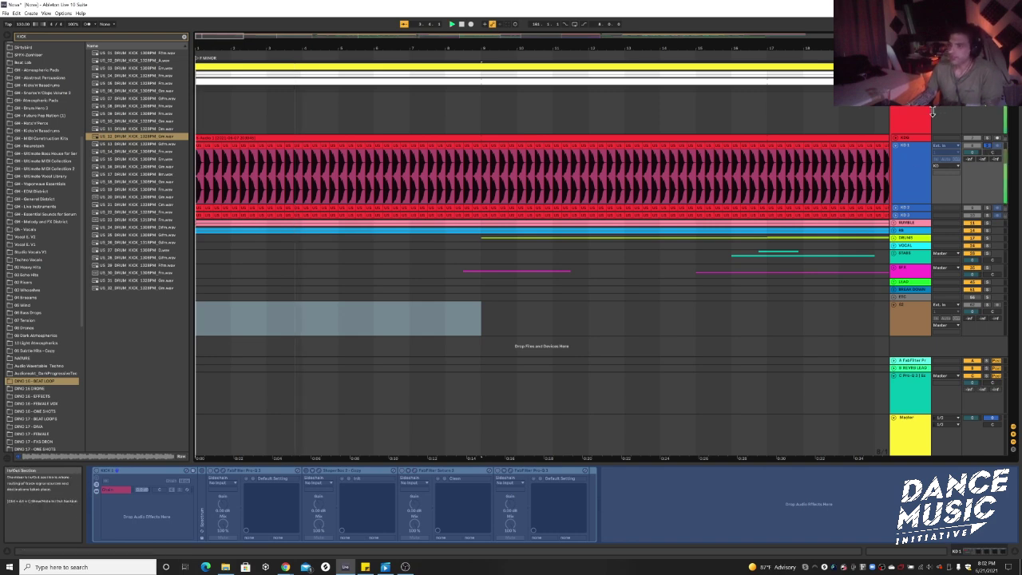
pyautogui.press('space')
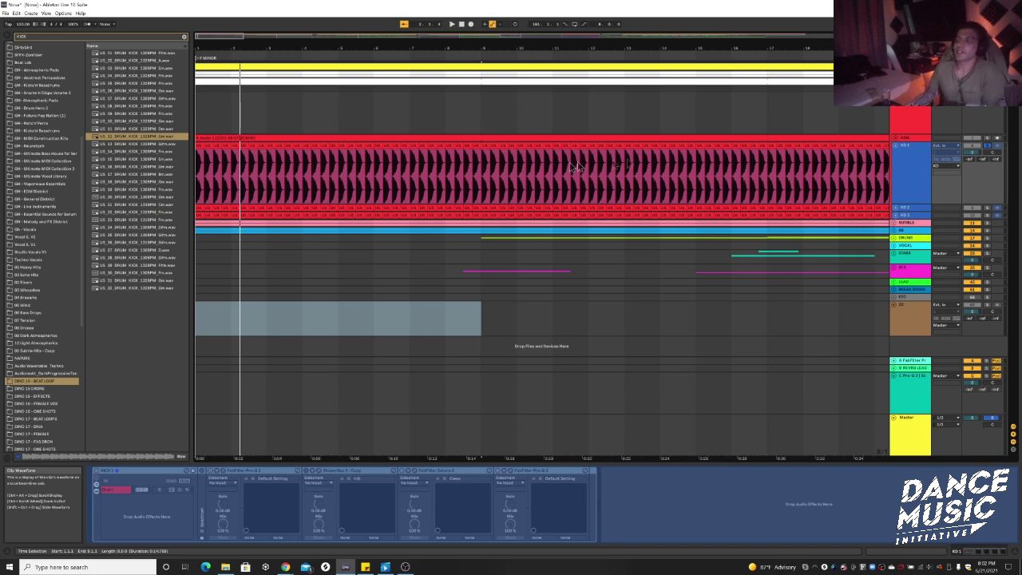
# - Unfold the KD 2 and KD 3 tracks and listen to these kick layers soloed
pyautogui.click(894, 209)
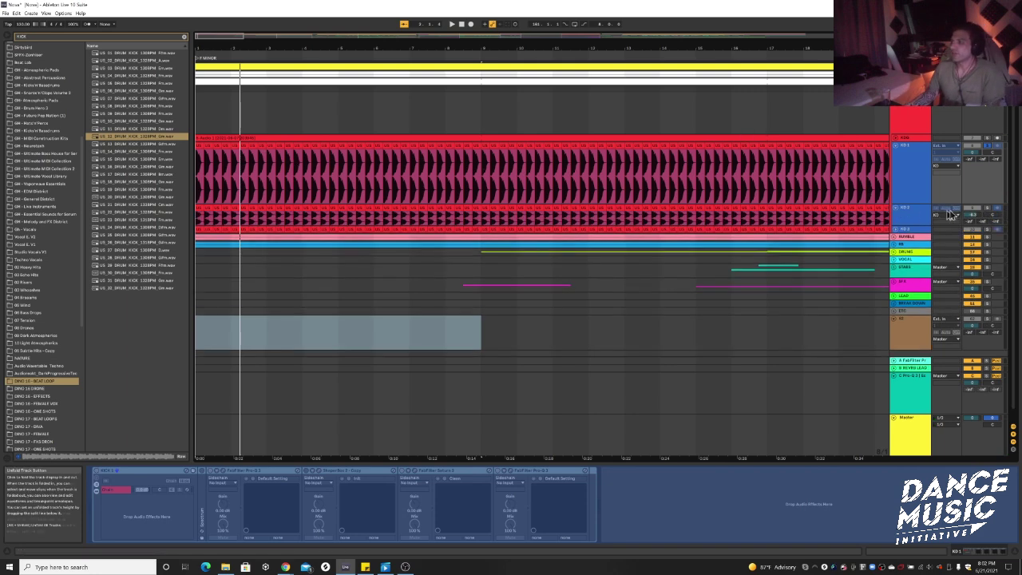
pyautogui.press('space')
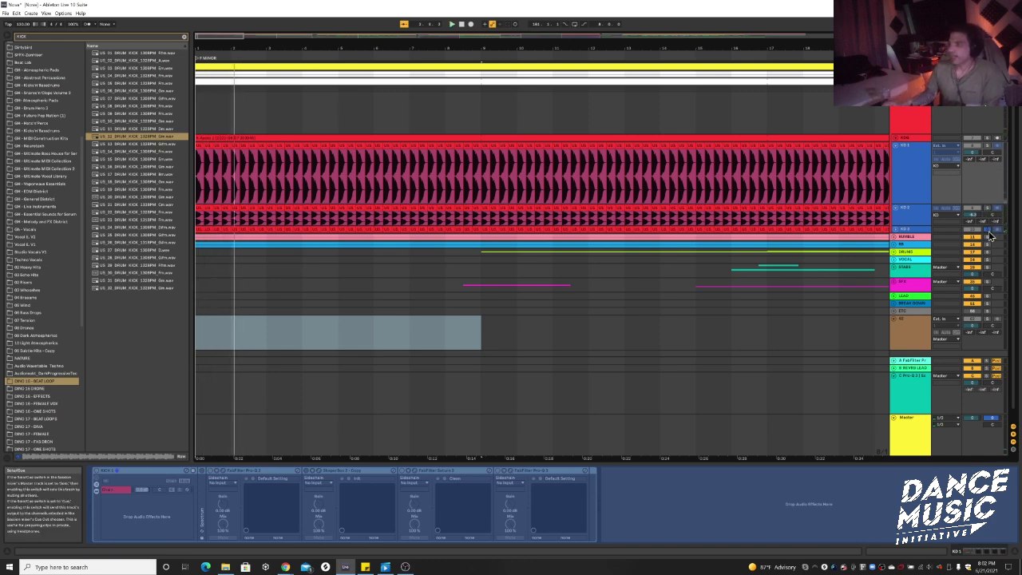
pyautogui.click(903, 231)
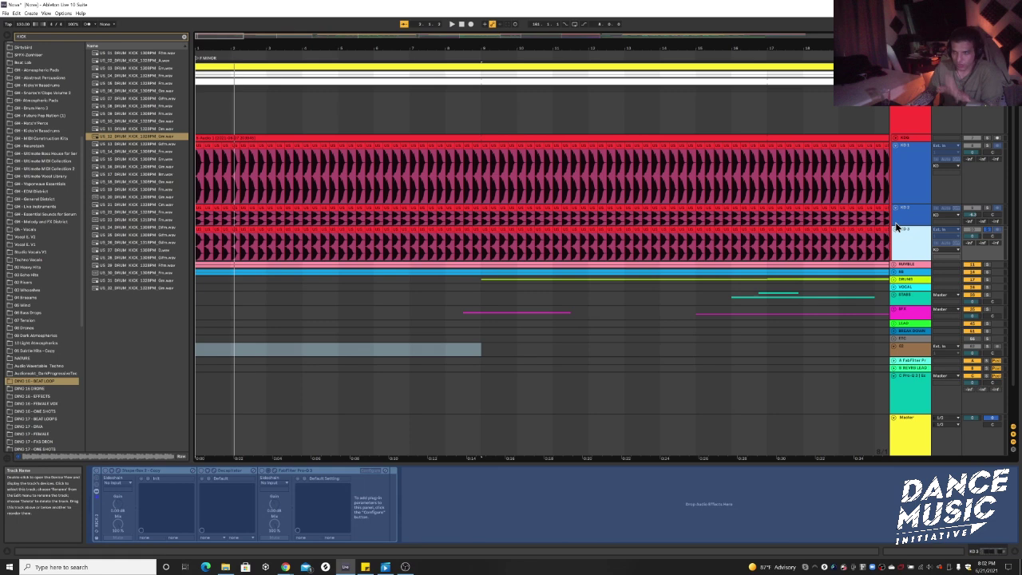
pyautogui.press('space')
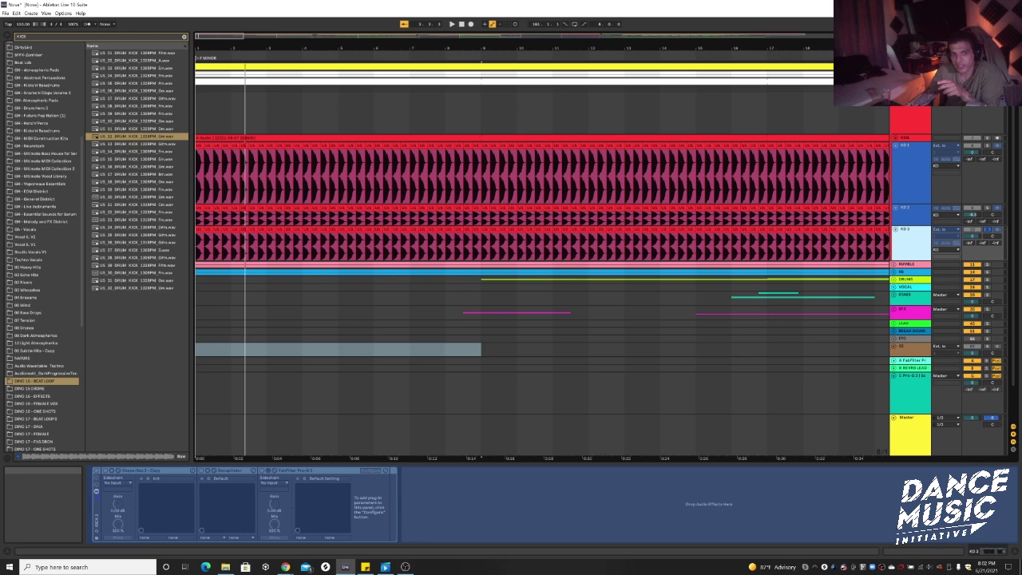
pyautogui.hotkey('alt', 'Tab')
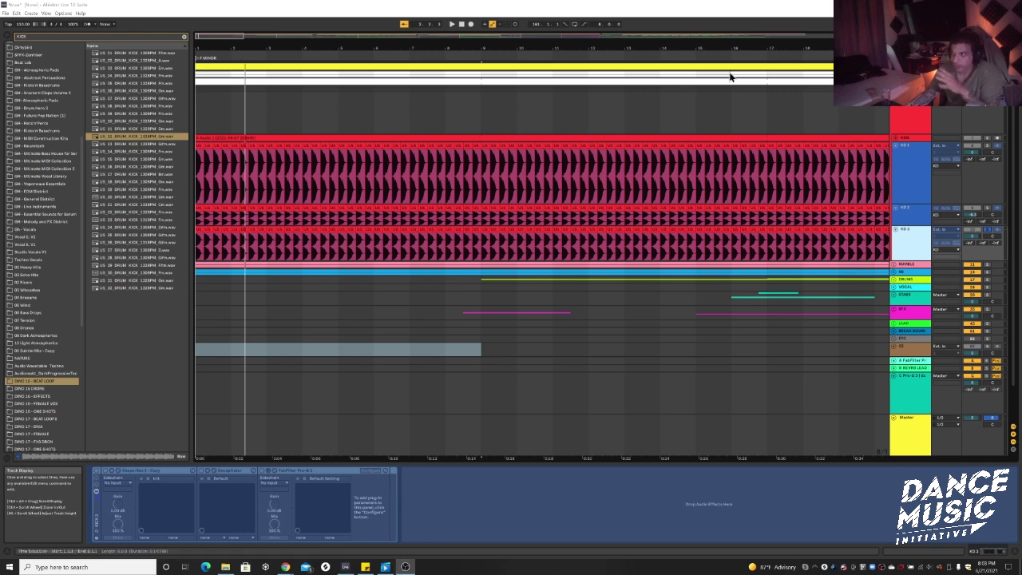
# - Unfold the sparse-hit track above KD 1 and play all the kick layers together without solo
pyautogui.click(911, 139)
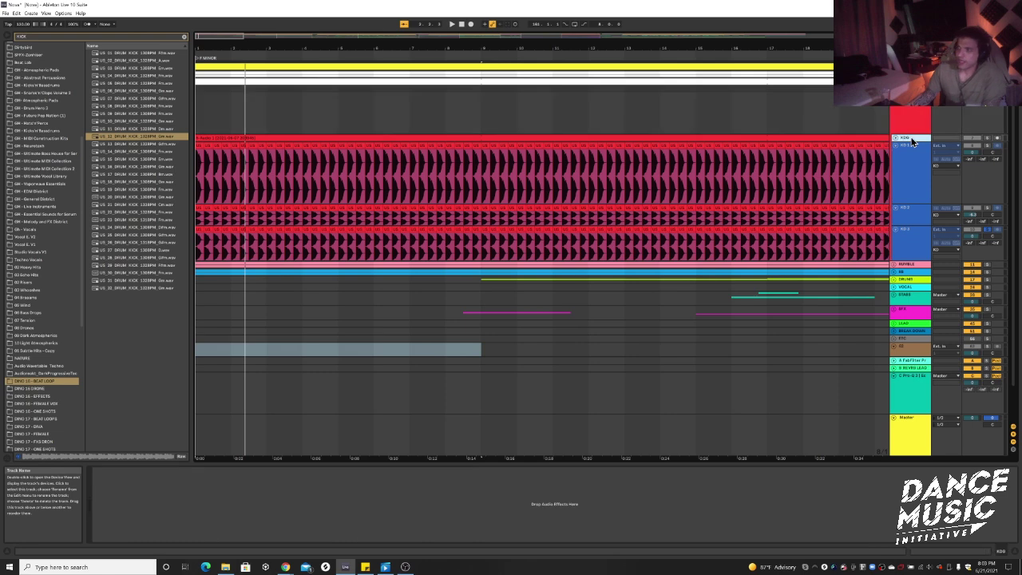
pyautogui.hotkey('ctrl', 'g')
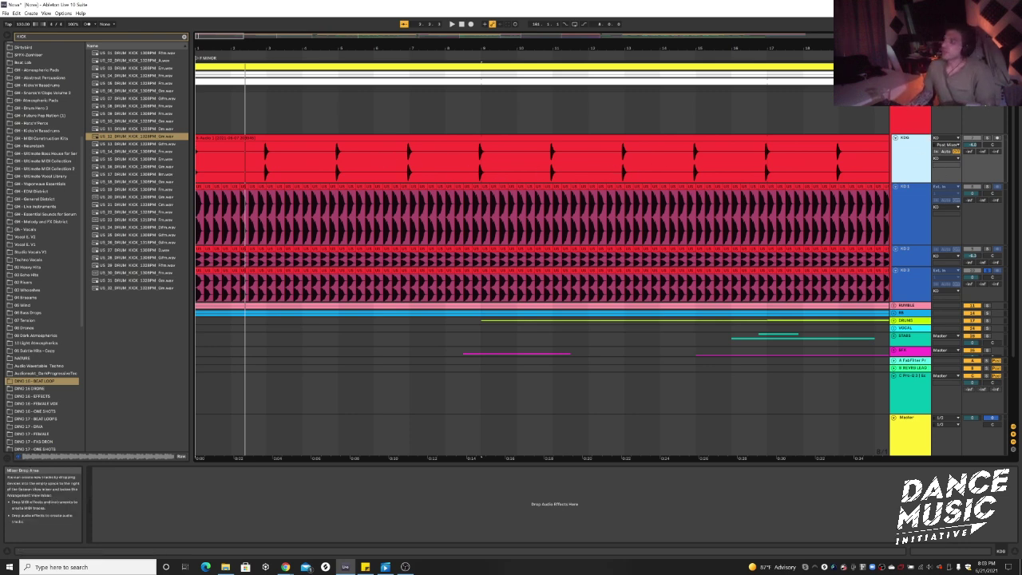
pyautogui.press('space')
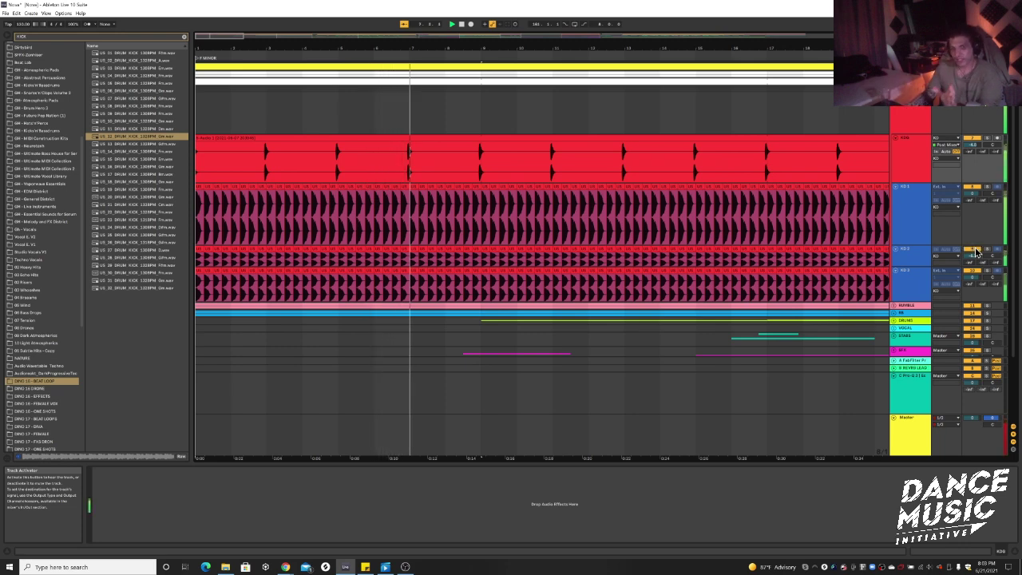
pyautogui.press('space')
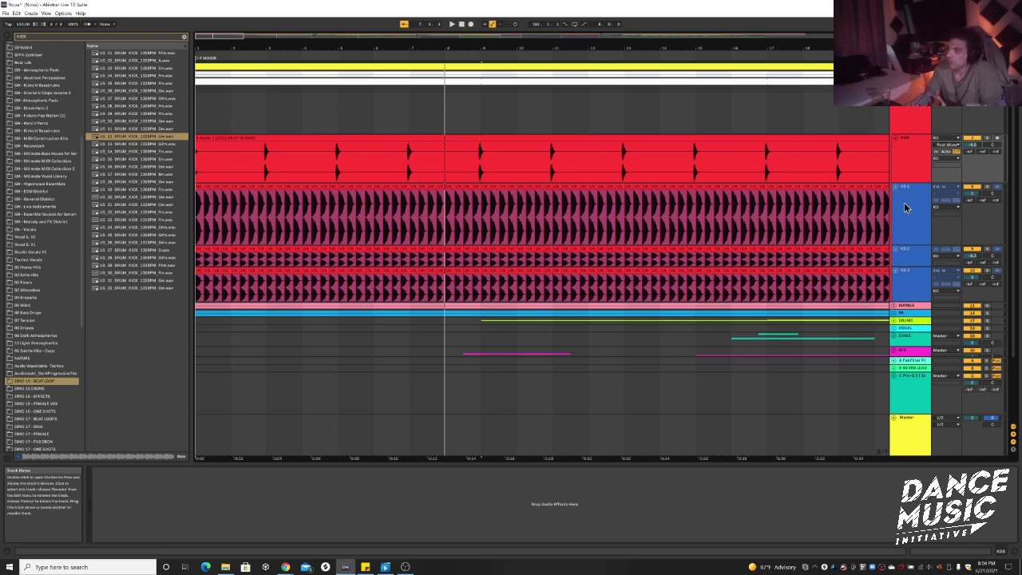
# - Unfreeze the KD 1 track and inspect the EQ curve in its first FabFilter Pro-Q 3
pyautogui.rightClick(905, 204)
pyautogui.click(898, 198)
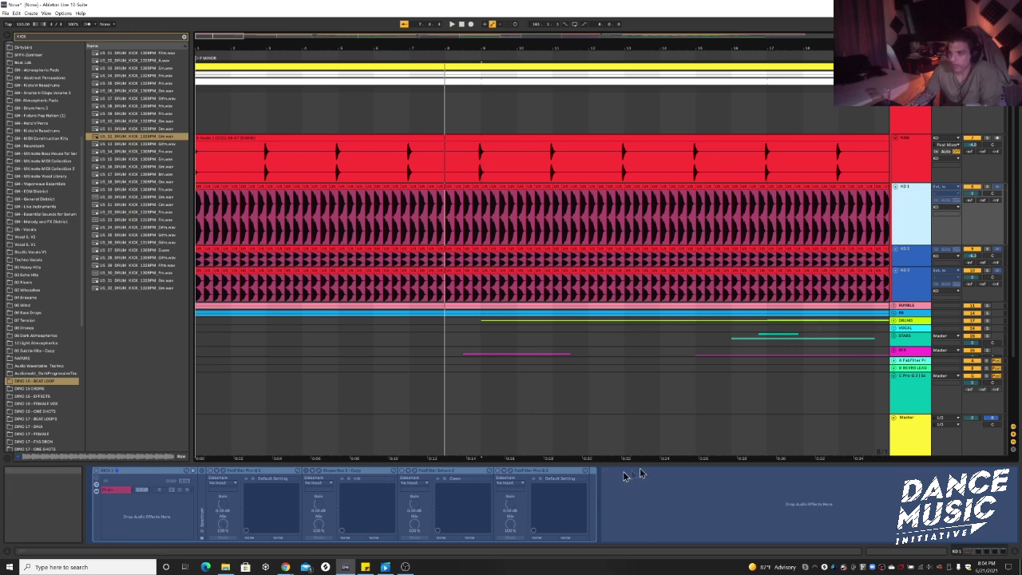
pyautogui.rightClick(904, 197)
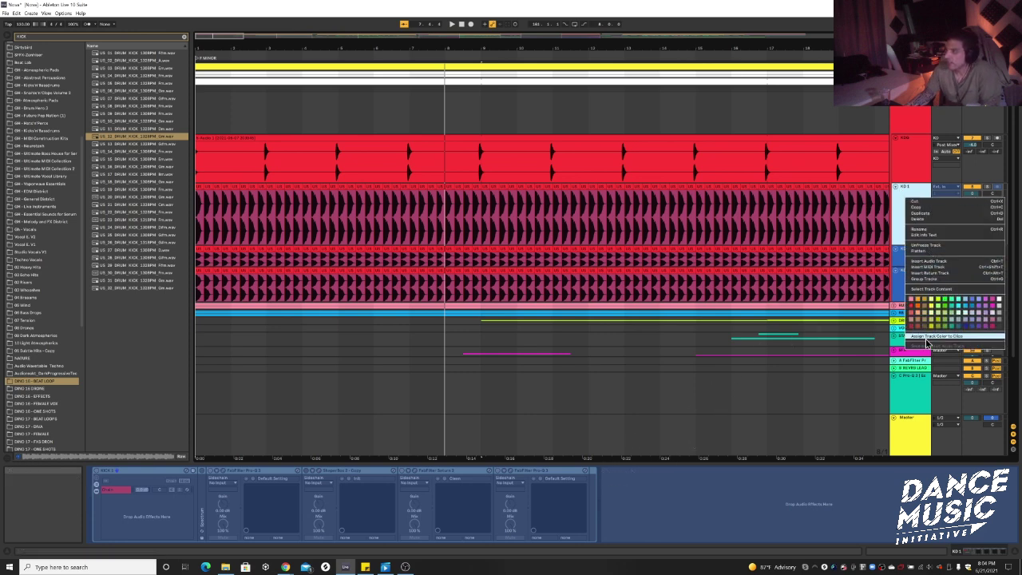
pyautogui.click(928, 246)
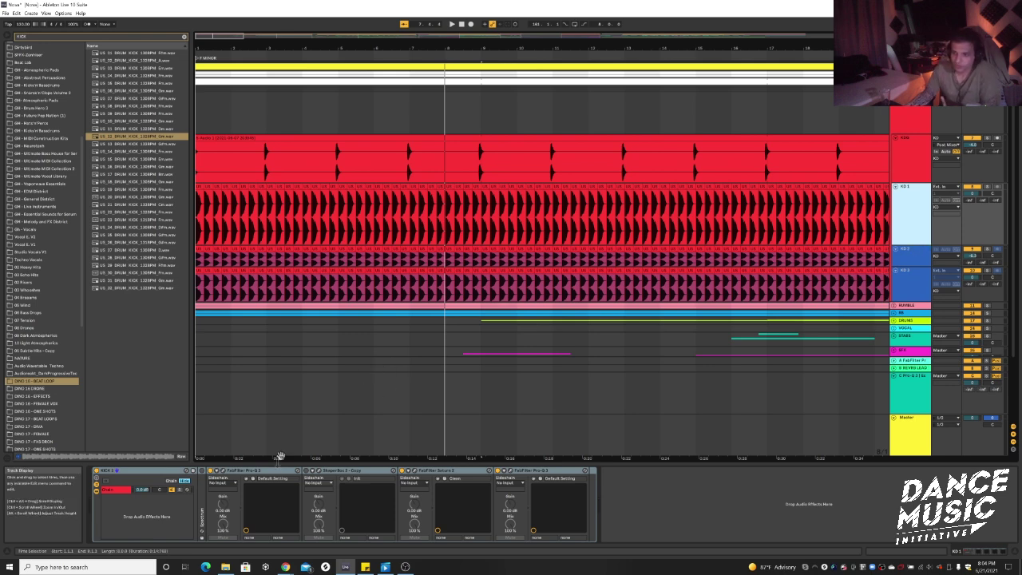
pyautogui.click(227, 474)
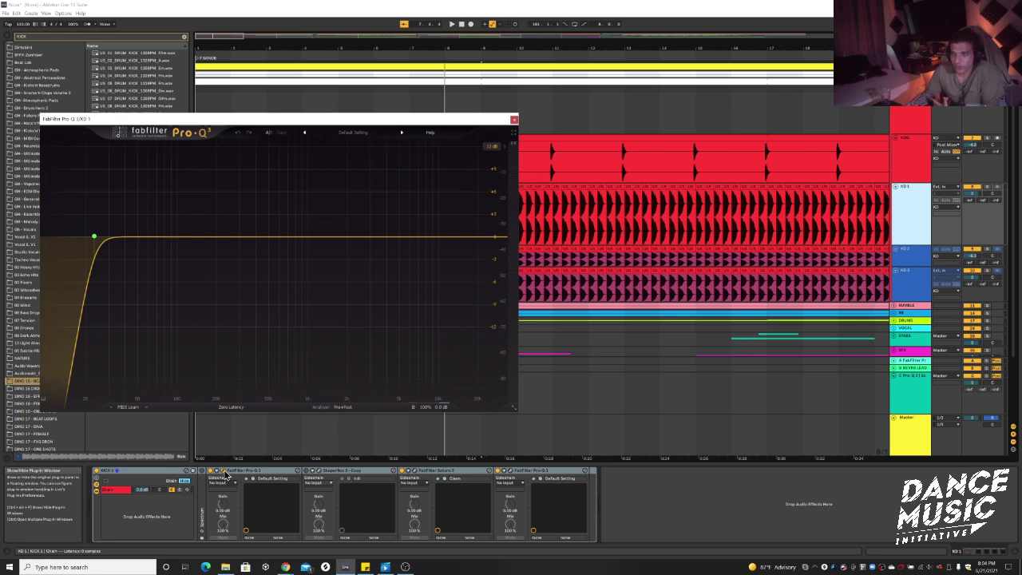
pyautogui.click(226, 474)
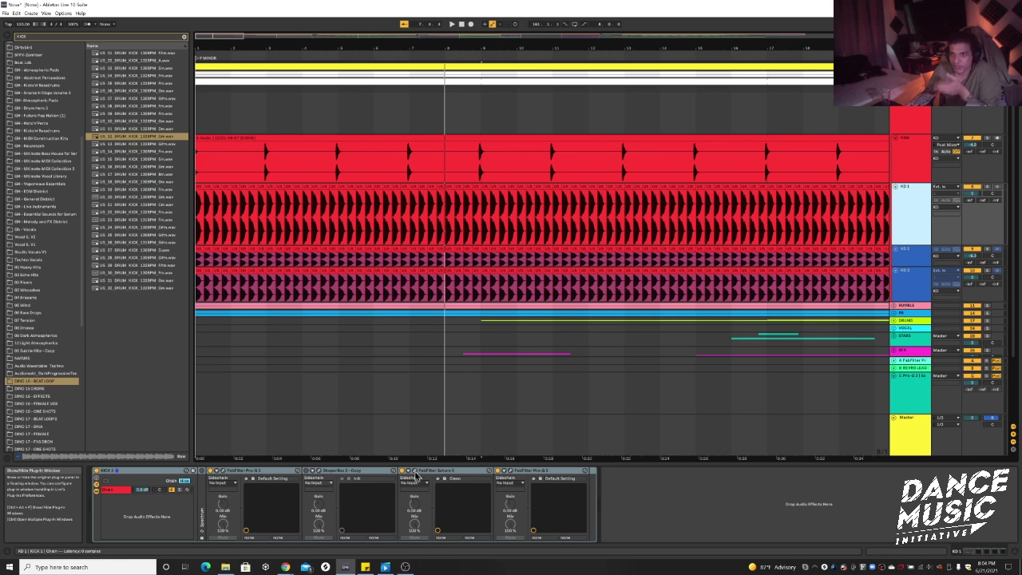
# - List all audio effects in the browser without the search filter, and select Saturator's A Bit Warmer preset
pyautogui.scroll(5, 74, 206)
pyautogui.click(28, 145)
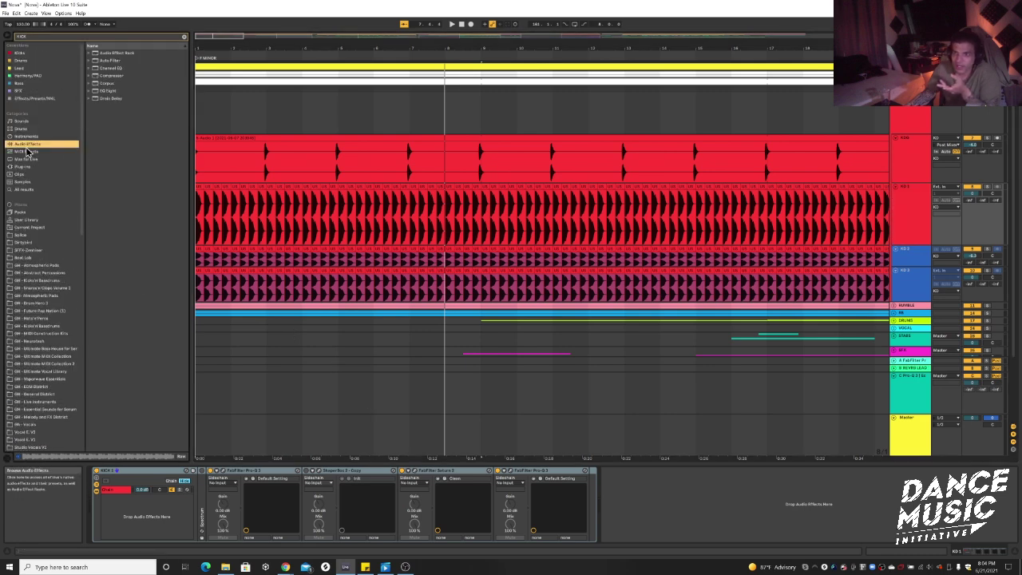
pyautogui.click(183, 38)
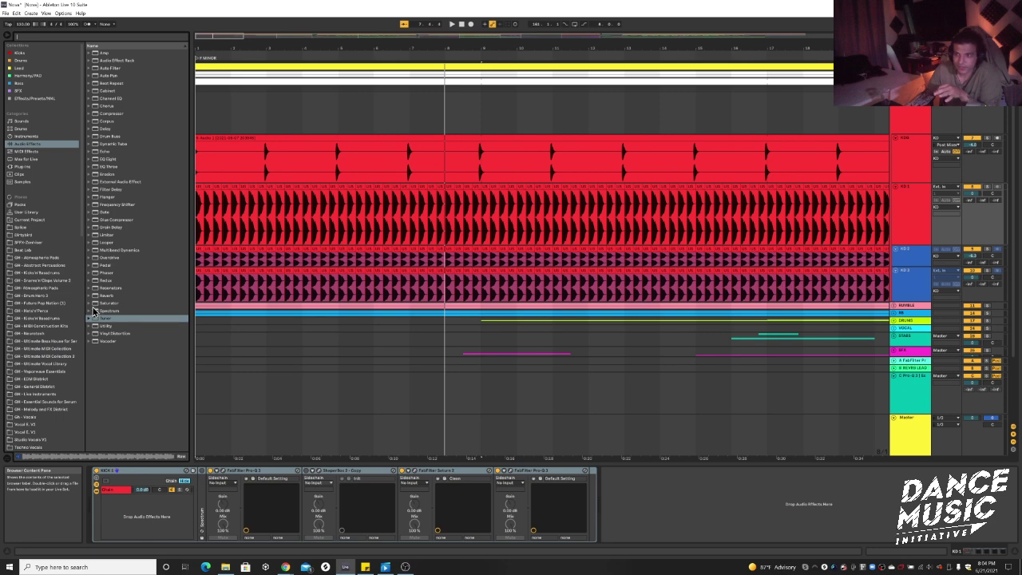
pyautogui.click(91, 304)
pyautogui.click(119, 312)
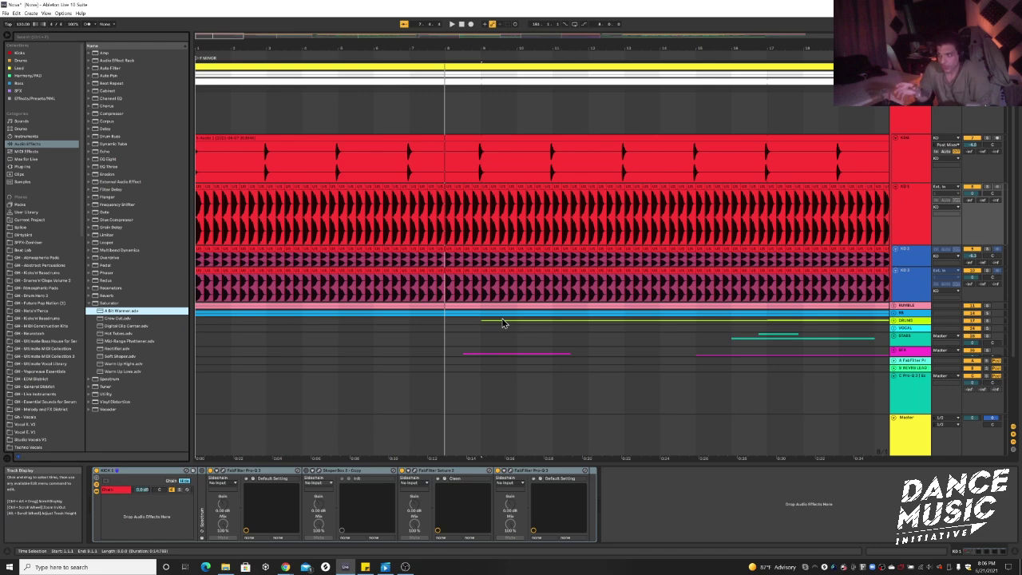
pyautogui.hotkey('ctrl', 't')
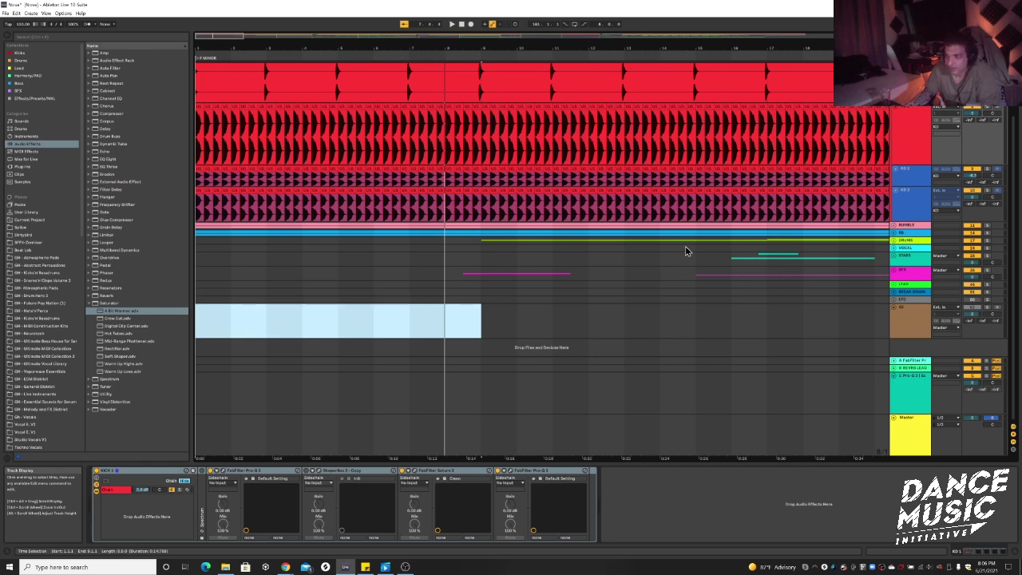
pyautogui.scroll(3, 648, 263)
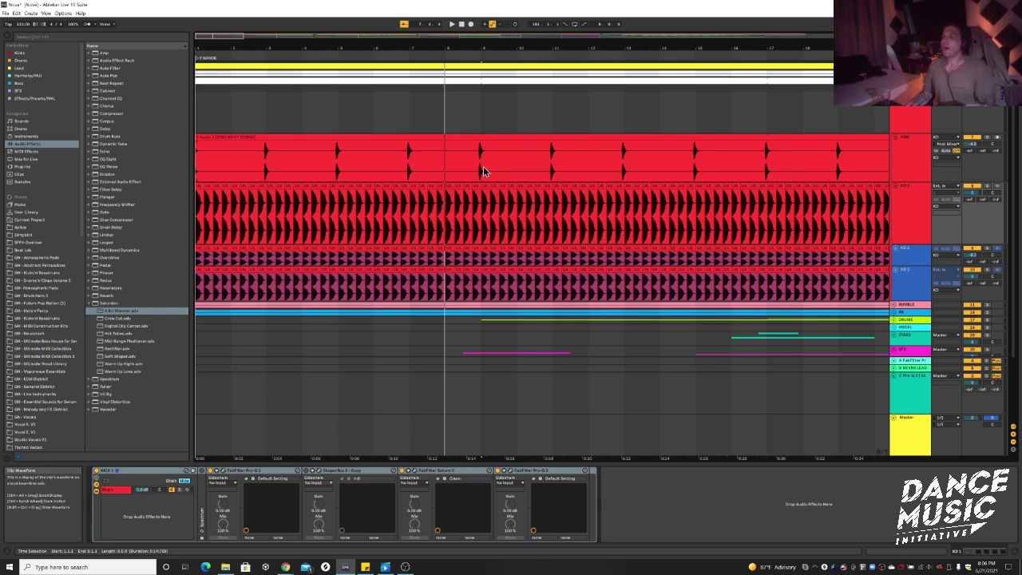
# - Unfreeze the KD 2 track so its effect chain can be edited
pyautogui.click(912, 254)
pyautogui.click(909, 191)
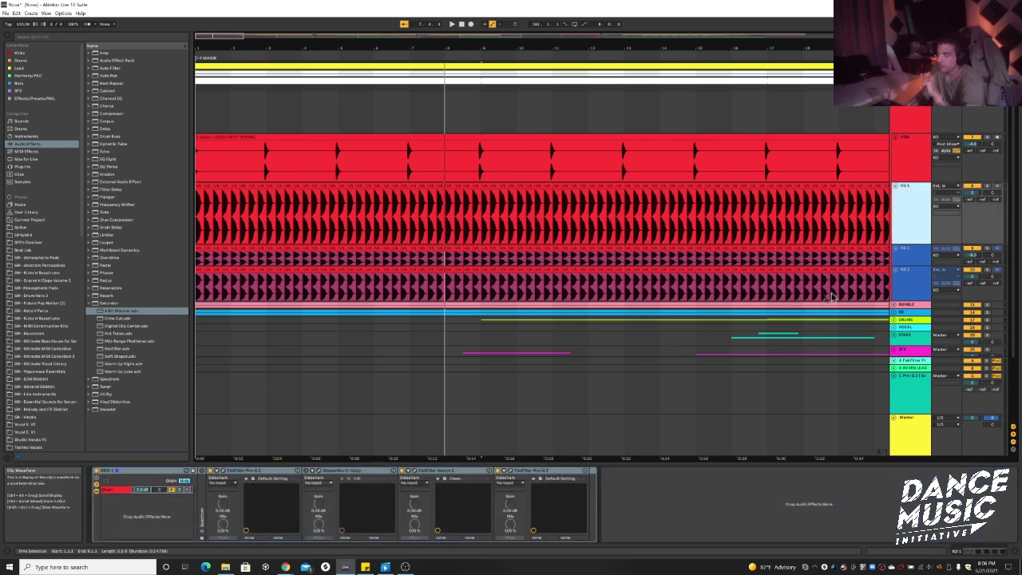
pyautogui.click(918, 257)
pyautogui.rightClick(918, 258)
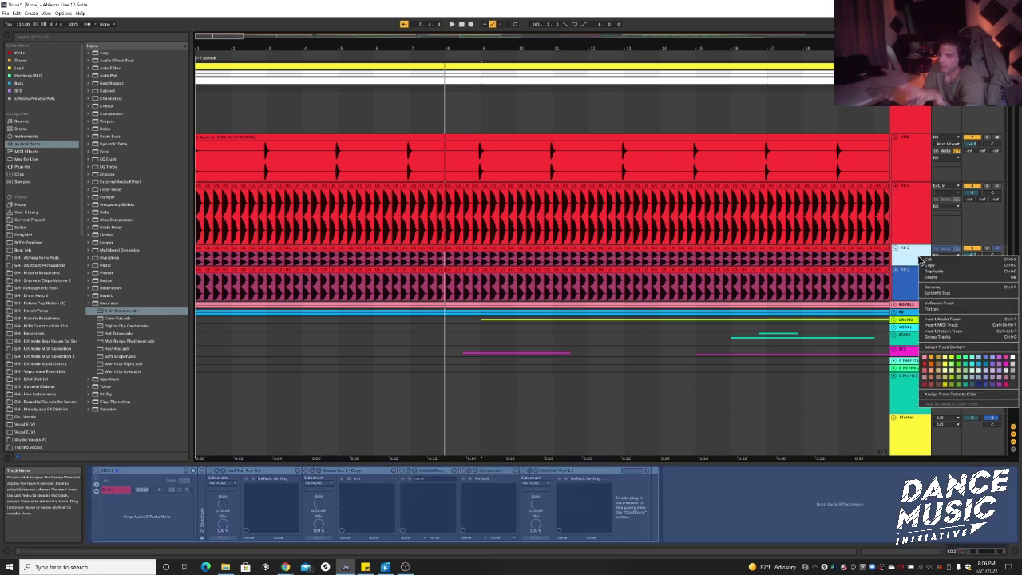
pyautogui.click(942, 309)
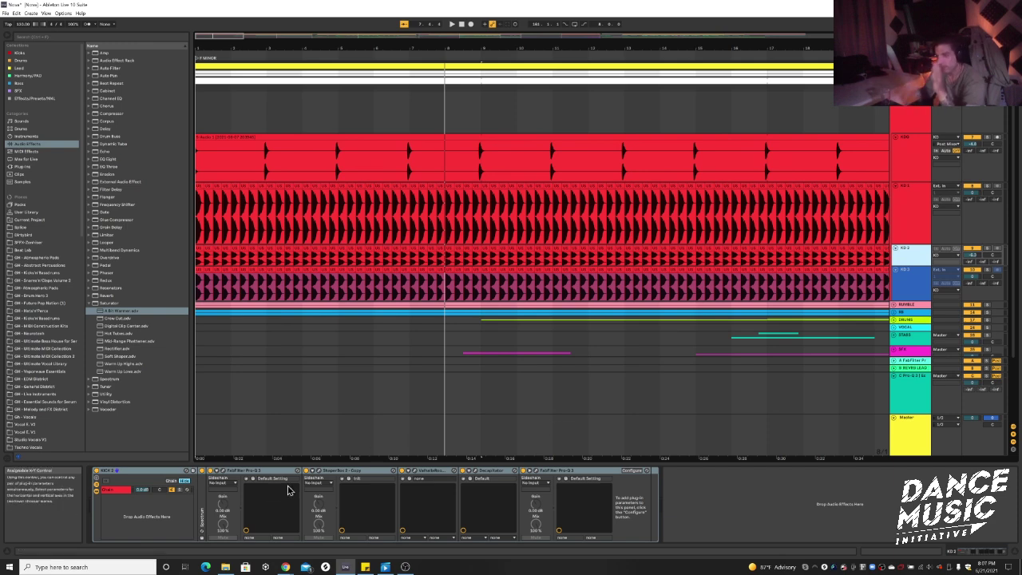
# - Raise the high-cut frequency in KD 2's first FabFilter Pro-Q 3, and inspect the EQ curve in its last Pro-Q 3
pyautogui.click(228, 477)
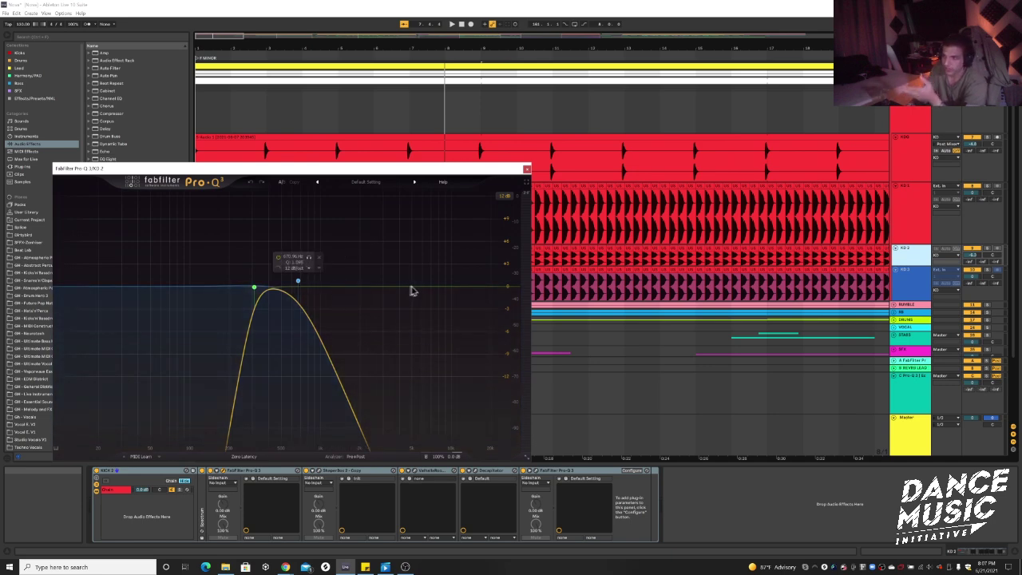
pyautogui.moveTo(298, 284); pyautogui.dragTo(338, 285)
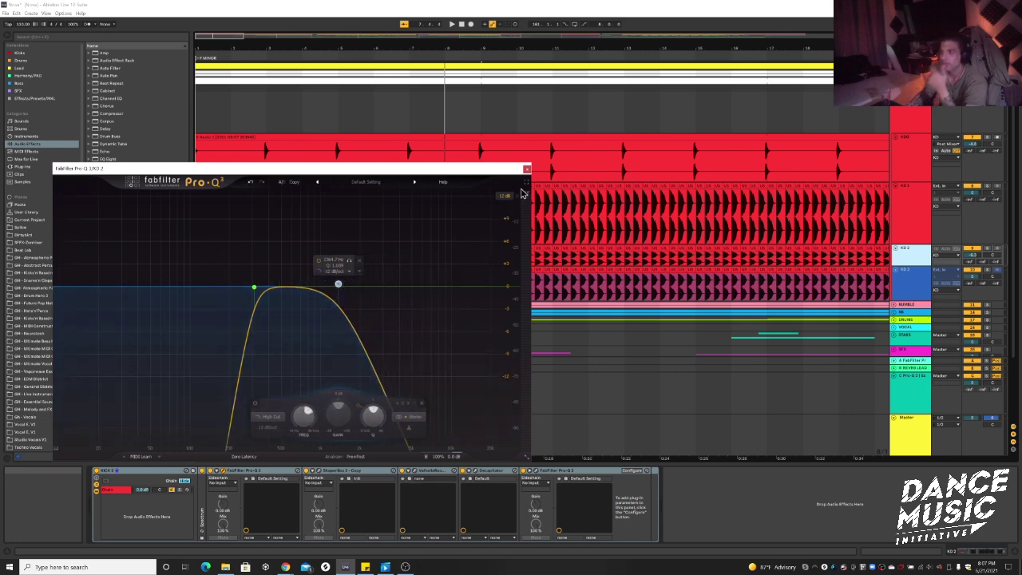
pyautogui.hotkey('ctrl', 'z')
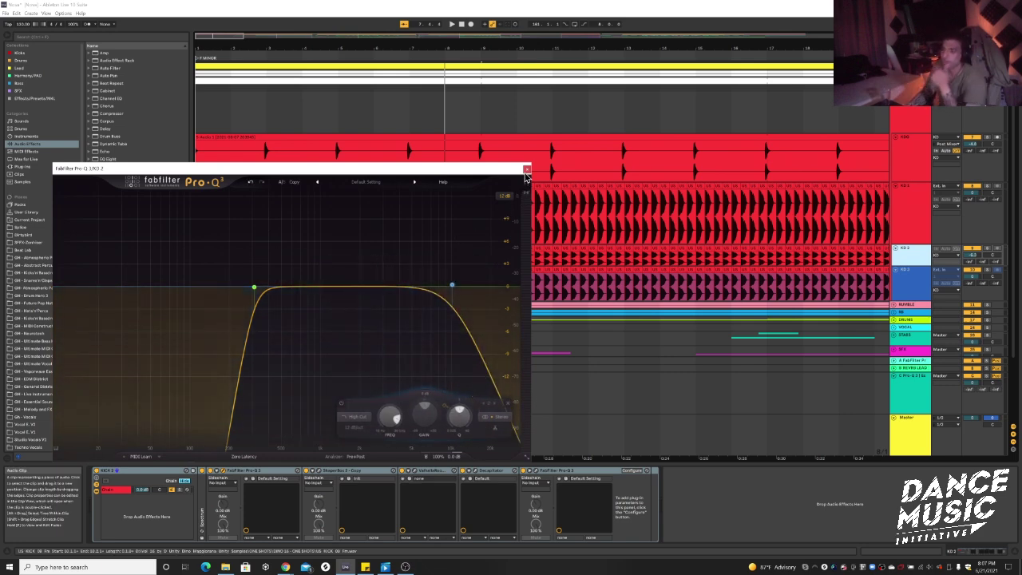
pyautogui.click(526, 170)
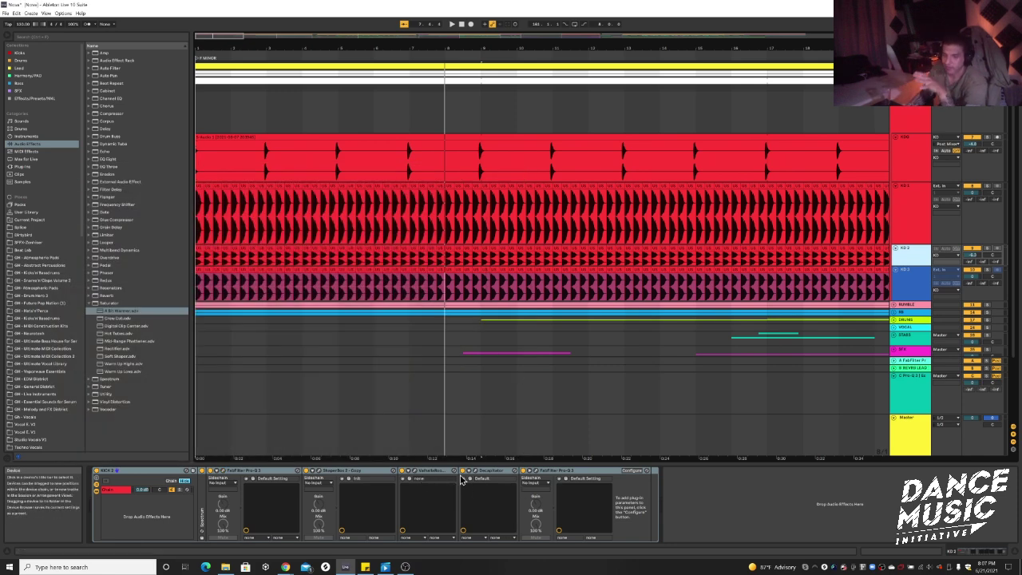
pyautogui.click(536, 472)
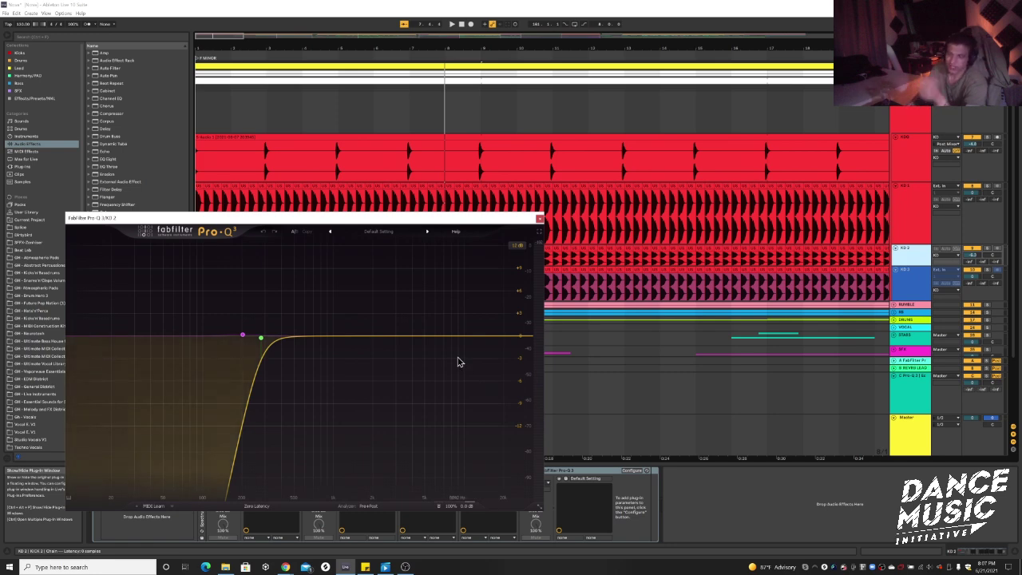
pyautogui.click(539, 220)
# - Unfreeze the KD 3 track and show its effect chain
pyautogui.moveTo(918, 302)
pyautogui.mouseDown()
pyautogui.moveTo(919, 271)
pyautogui.moveTo(920, 299)
pyautogui.mouseUp()
pyautogui.rightClick(921, 277)
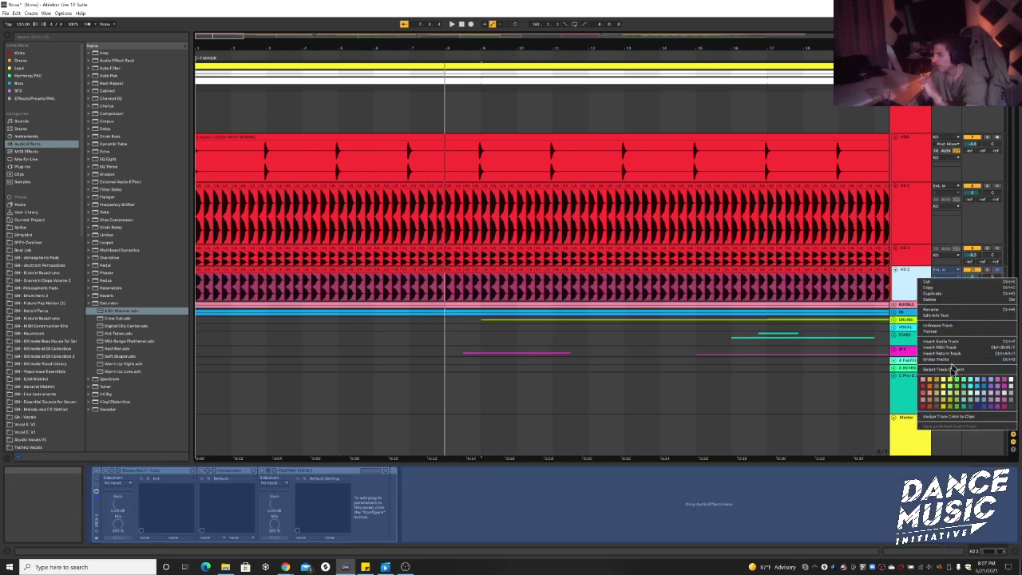
pyautogui.click(907, 276)
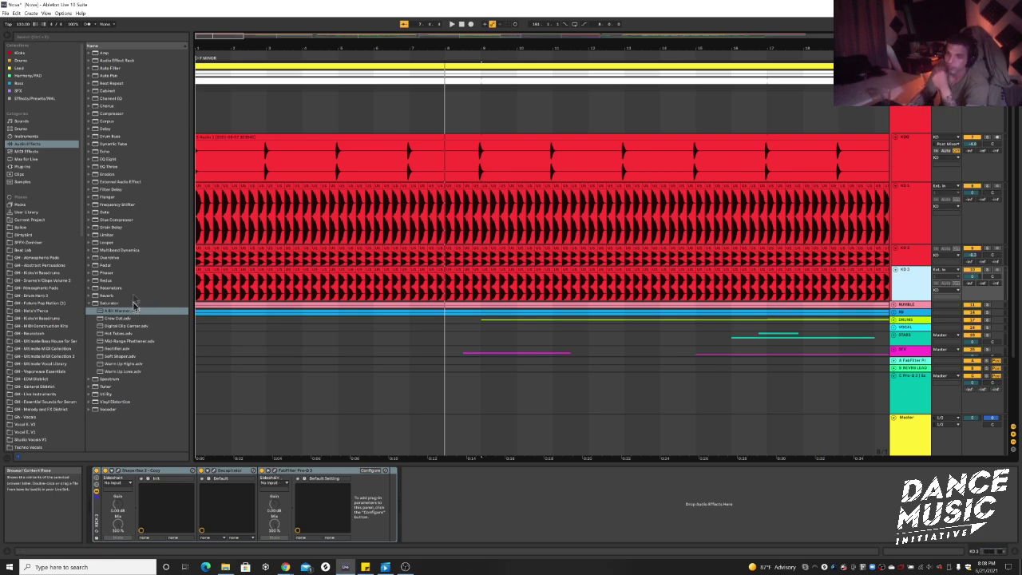
# - Point out Overdrive, Erosion and Amp among the audio effects, and collapse Saturator's preset list
pyautogui.click(110, 259)
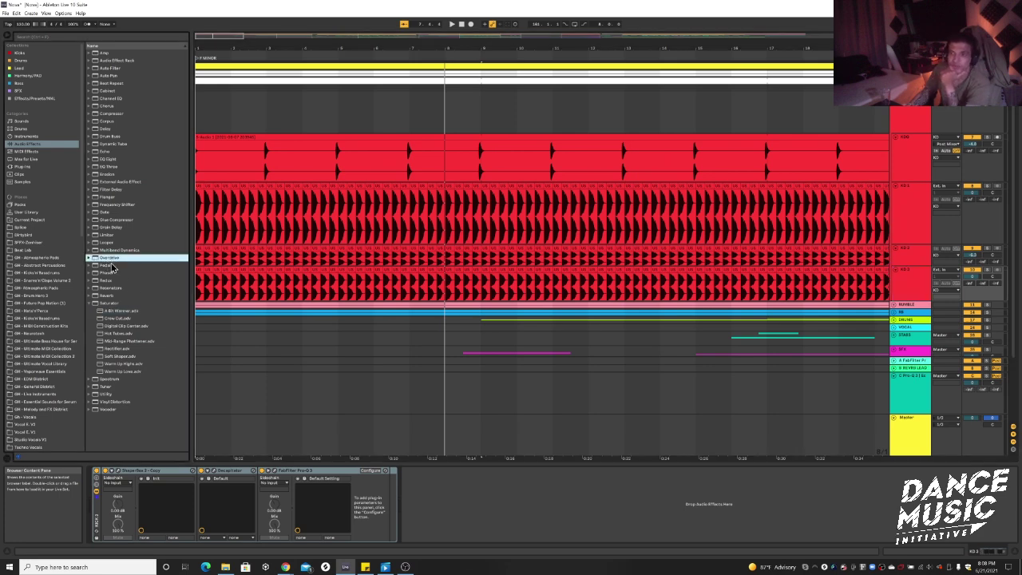
pyautogui.click(111, 176)
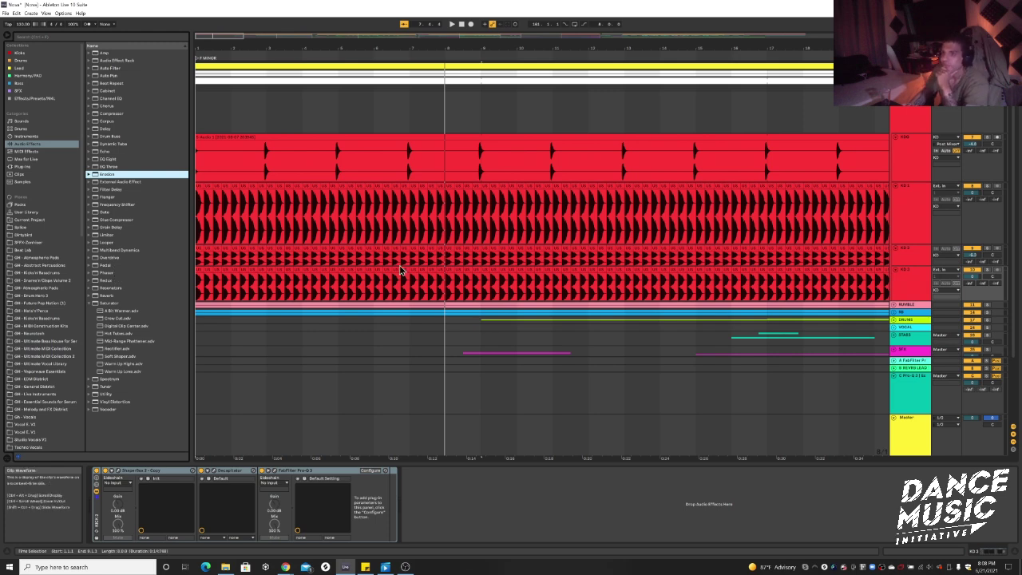
pyautogui.click(91, 304)
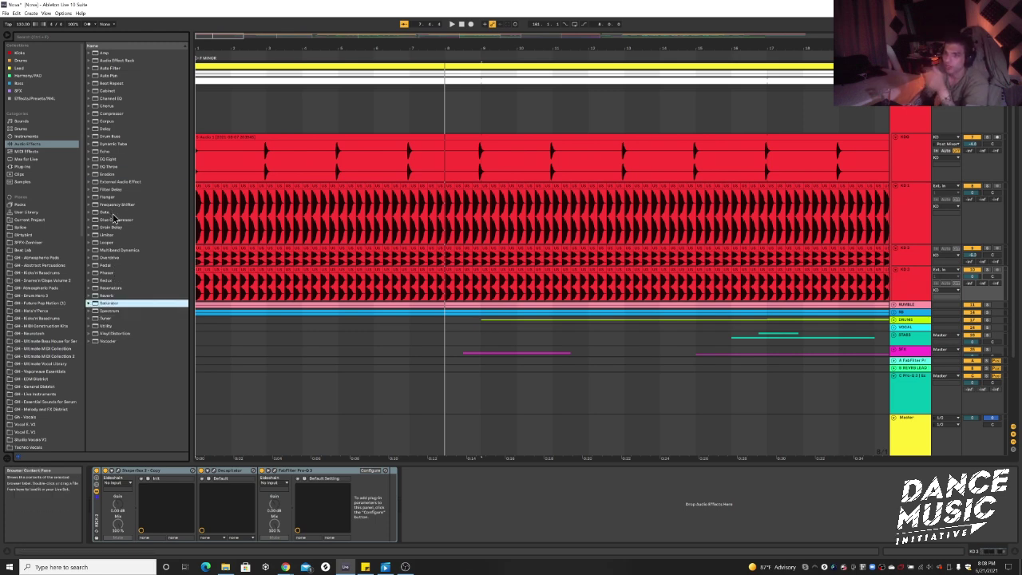
pyautogui.click(108, 54)
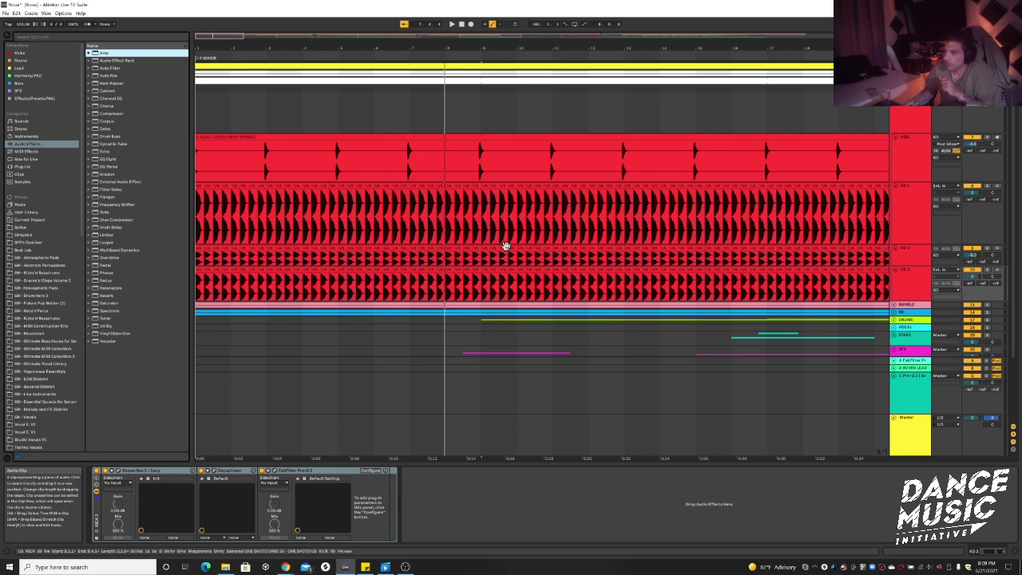
# - Set the arrangement's fixed grid to 1/16 around the off-beat hits of the sparse-hit track above KD 1
pyautogui.click(906, 151)
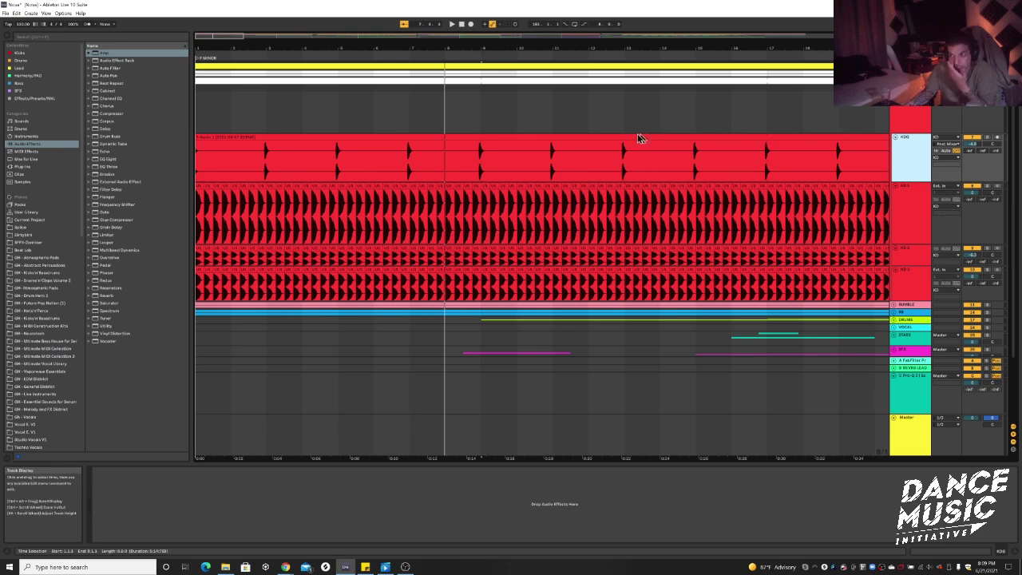
pyautogui.keyDown('ctrl'); pyautogui.scroll(4, 333, 161); pyautogui.keyUp('ctrl')
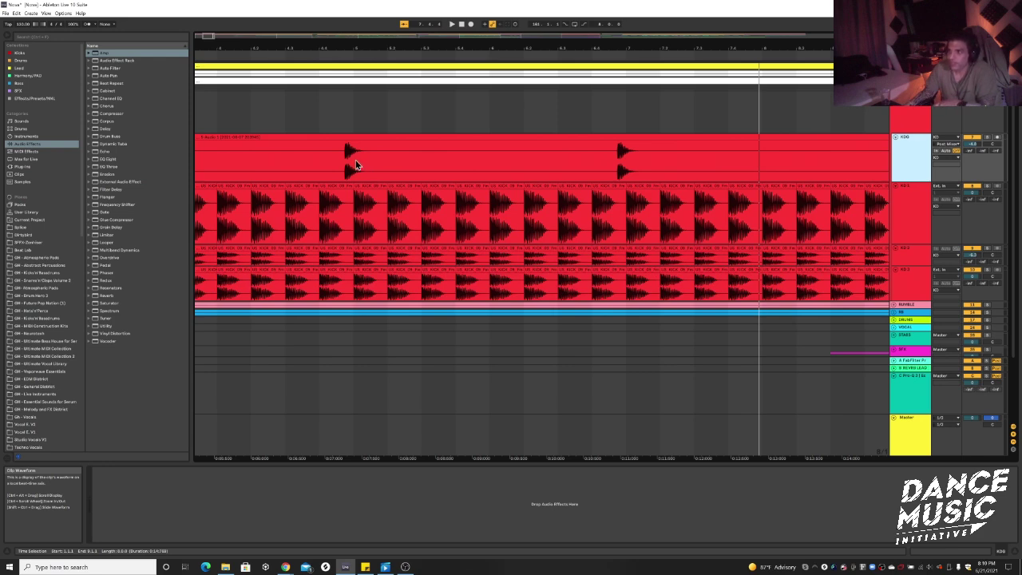
pyautogui.rightClick(361, 160)
pyautogui.click(345, 157)
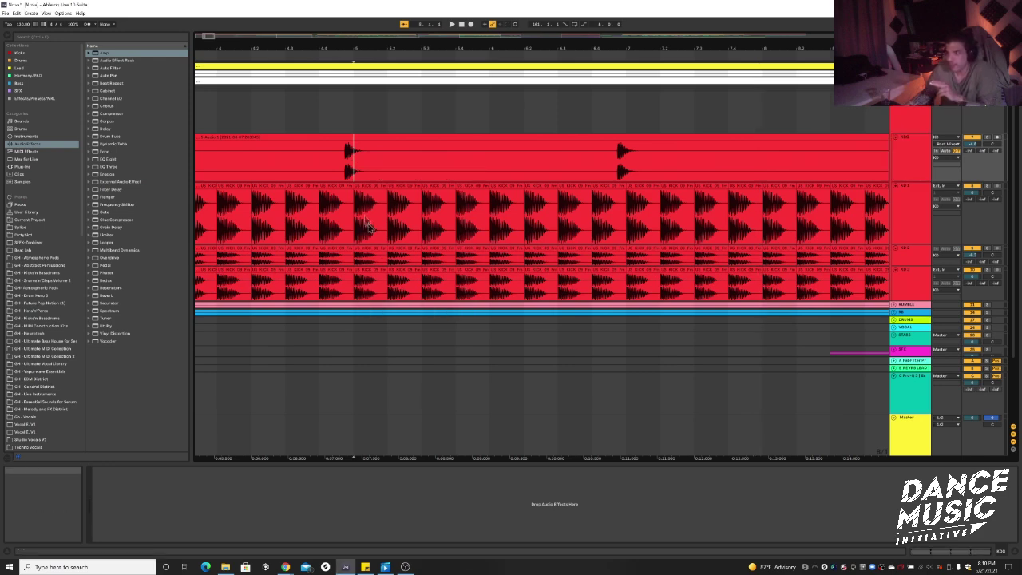
pyautogui.click(336, 157)
pyautogui.rightClick(336, 156)
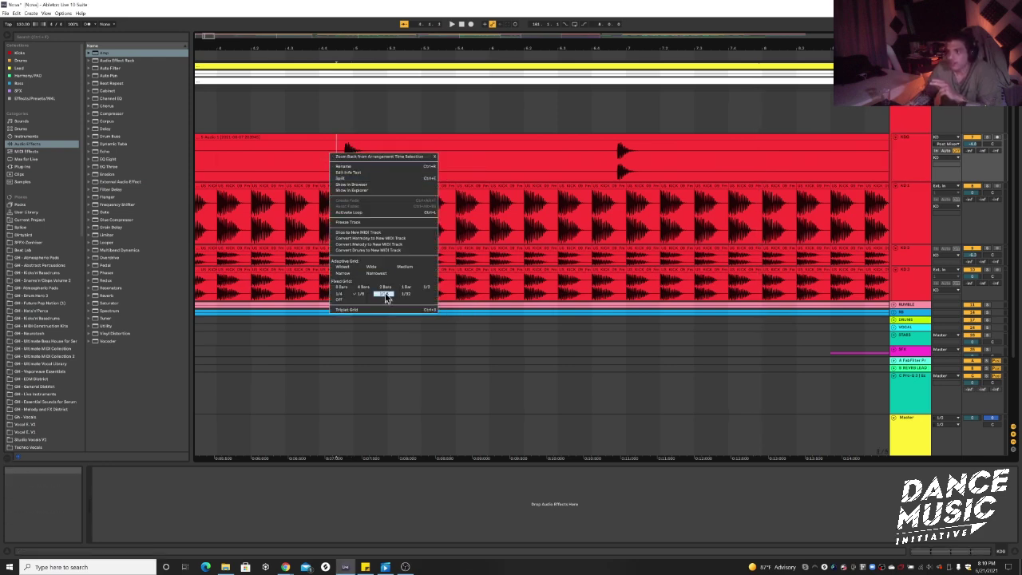
pyautogui.click(391, 302)
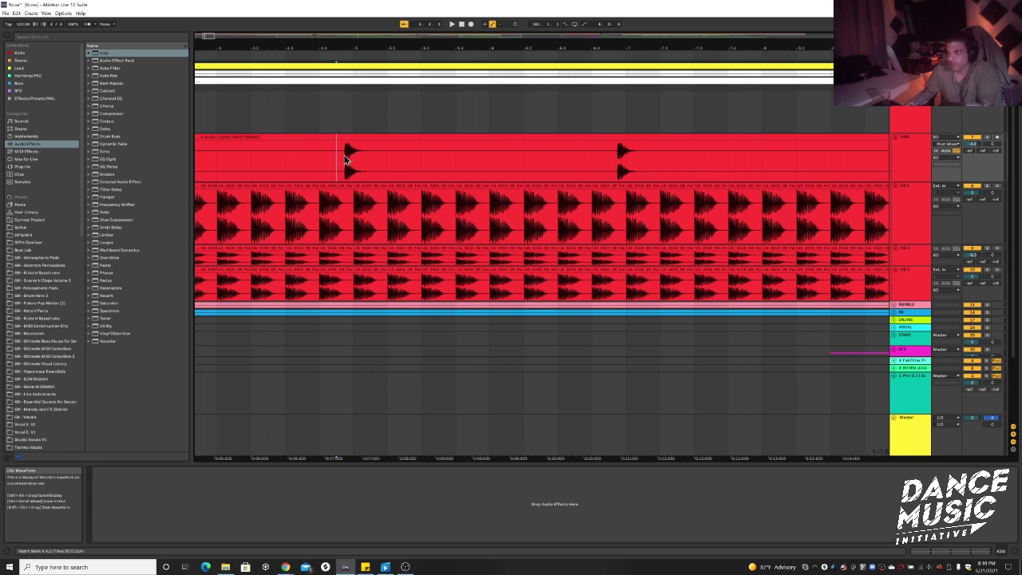
# - Highlight the one-beat span from 4.4.1 to 5.1.1 across the kick tracks to compare the sparse hit's timing
pyautogui.scroll(4, 345, 159)
pyautogui.moveTo(257, 129); pyautogui.dragTo(384, 124)
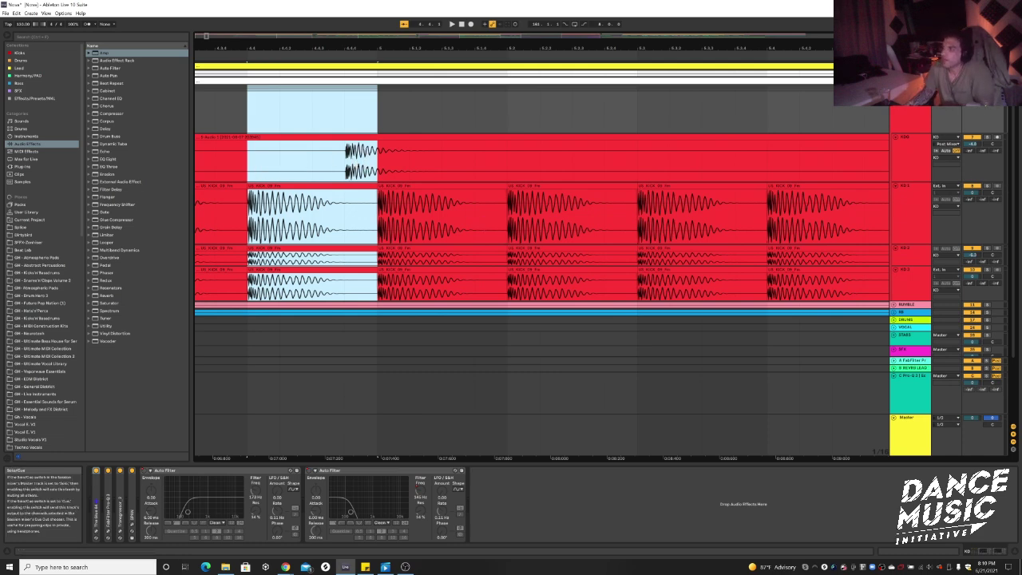
pyautogui.keyDown('ctrl'); pyautogui.scroll(-4, 467, 164); pyautogui.keyUp('ctrl')
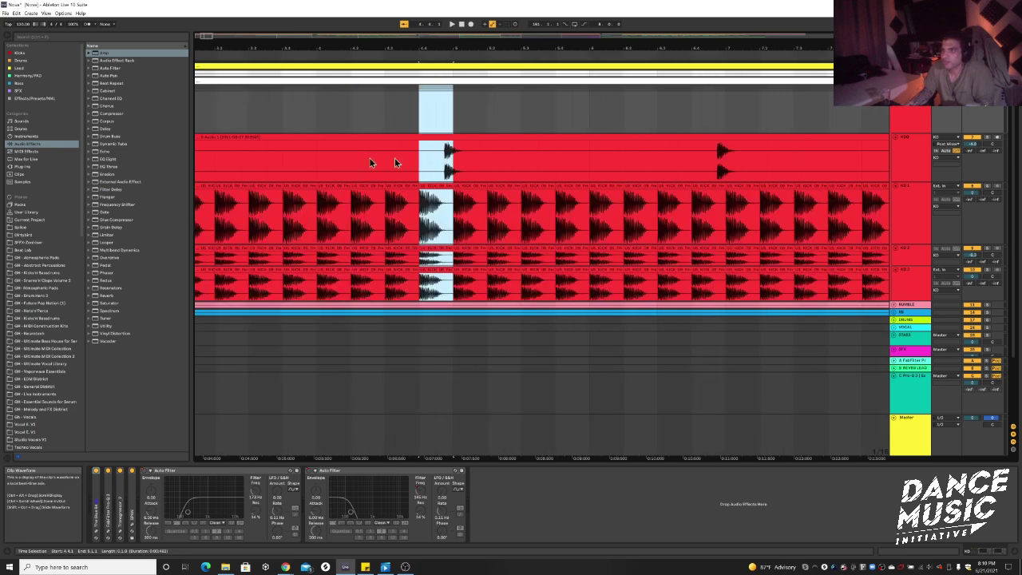
# - Select the sparse-hit audio clip above KD 1 and listen to it with the other kick layers from the start
pyautogui.click(221, 139)
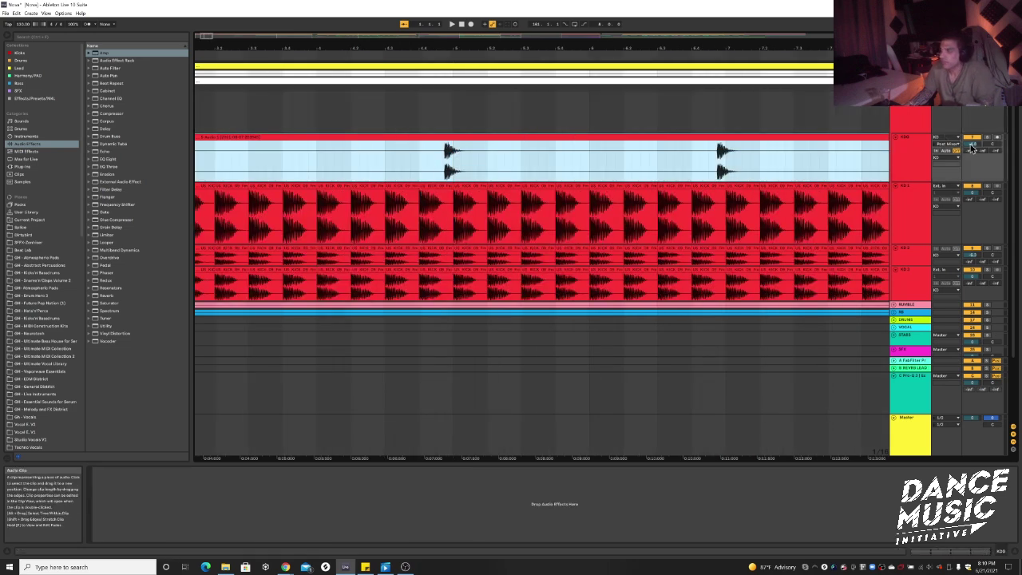
pyautogui.press('space')
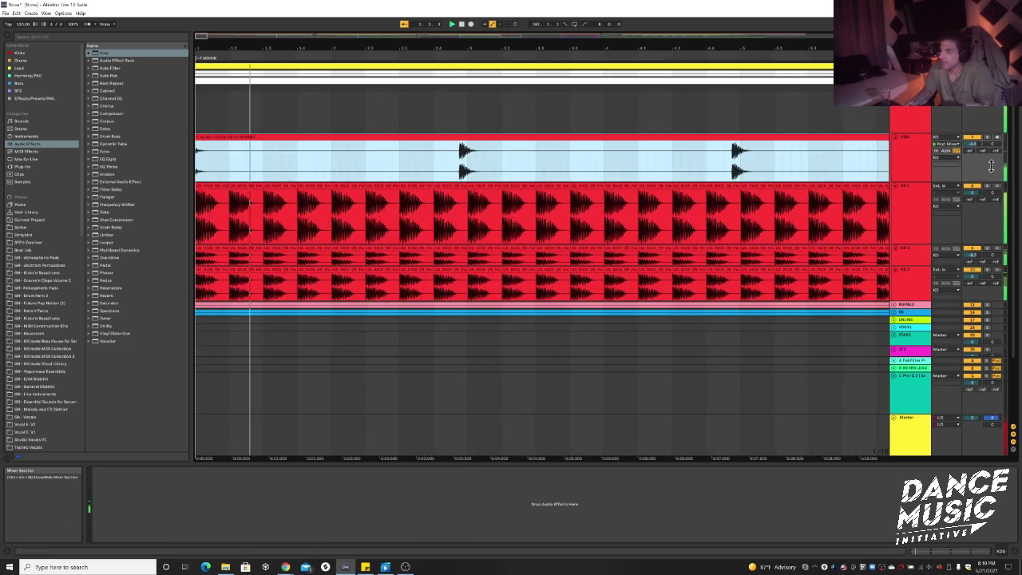
pyautogui.click(976, 274)
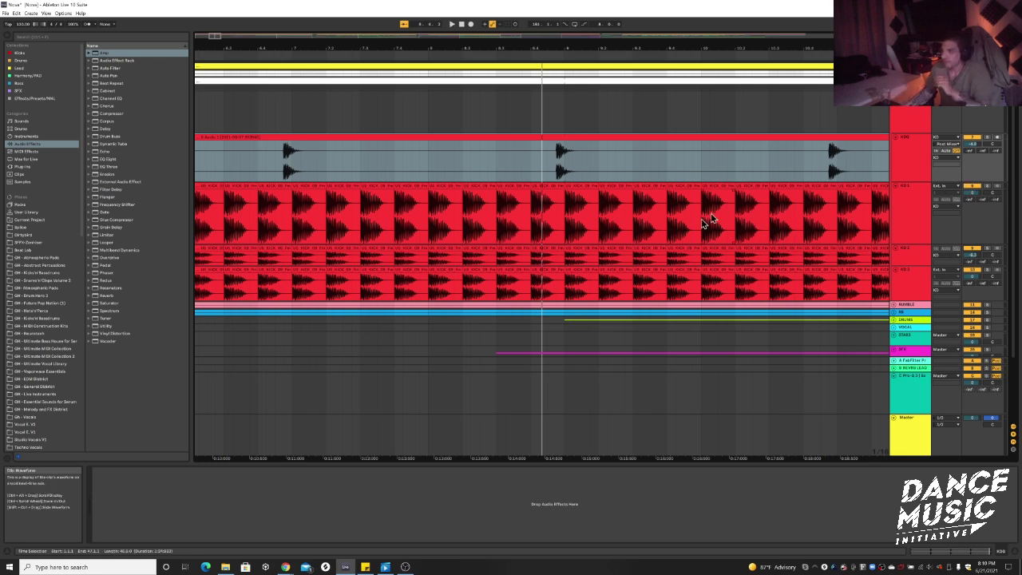
# - Fold all the kick layer tracks, collapse the kick group, and select the RUMBLE track
pyautogui.scroll(-4, 495, 155)
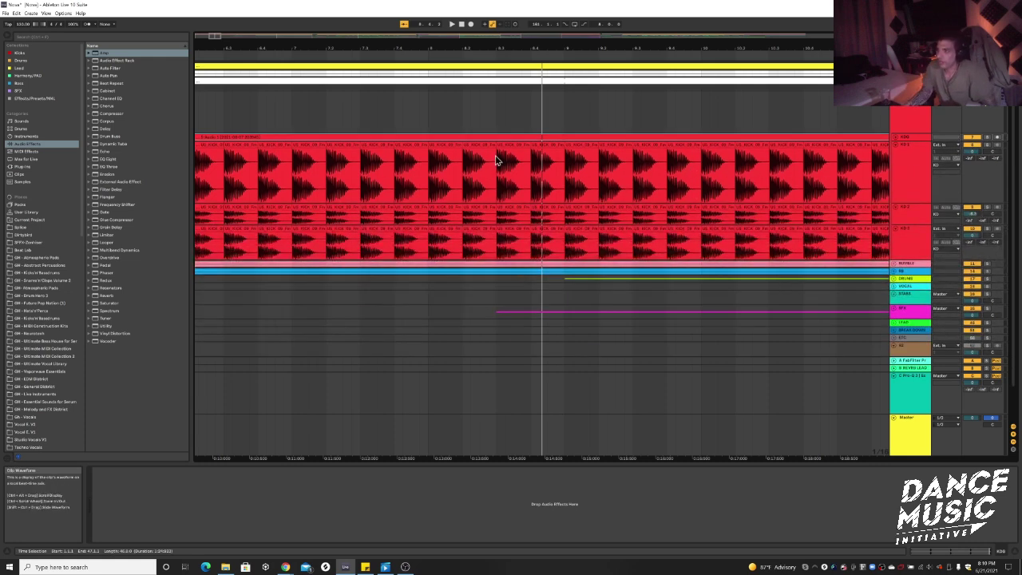
pyautogui.scroll(-2, 497, 151)
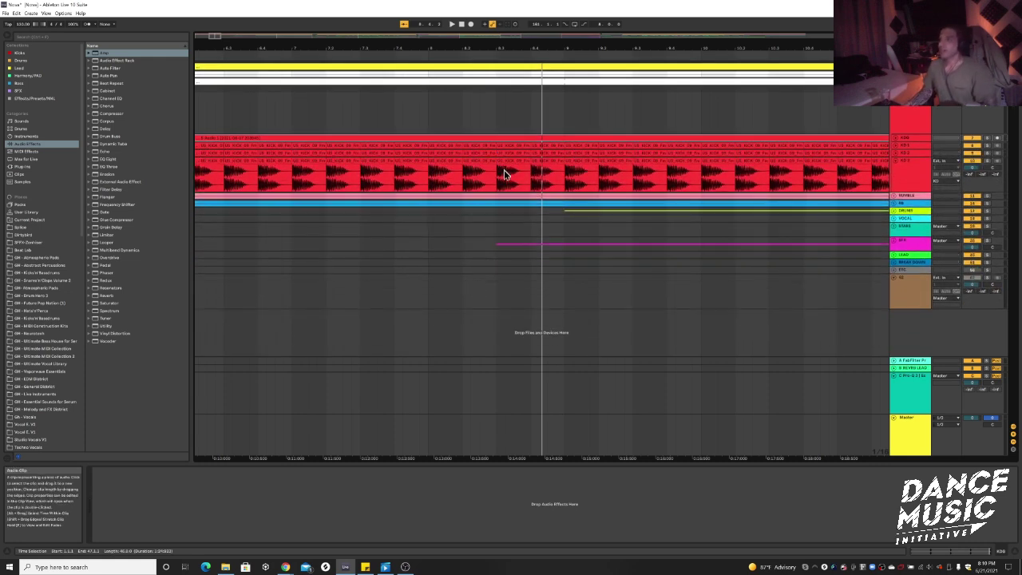
pyautogui.scroll(-2, 504, 171)
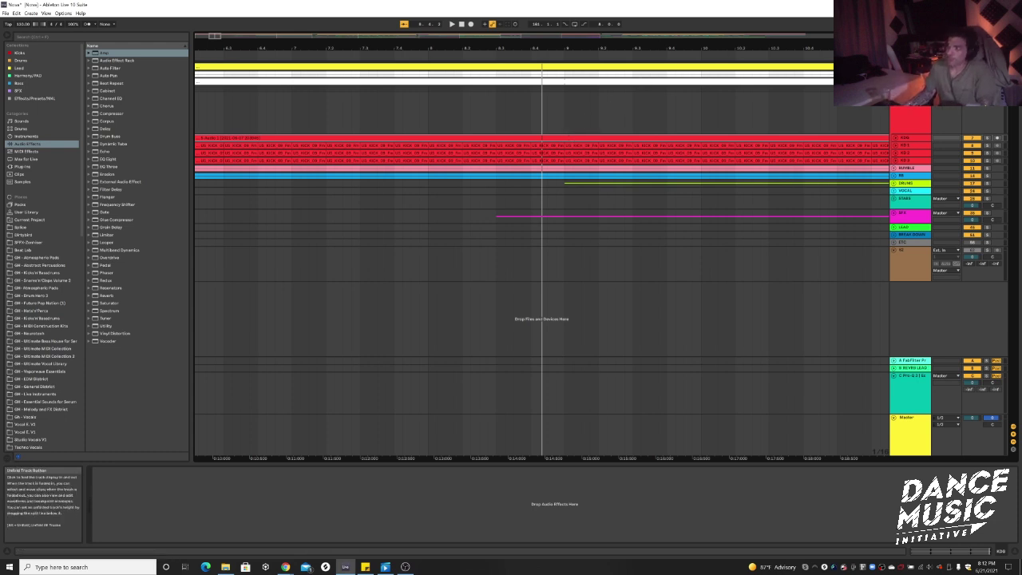
pyautogui.click(894, 138)
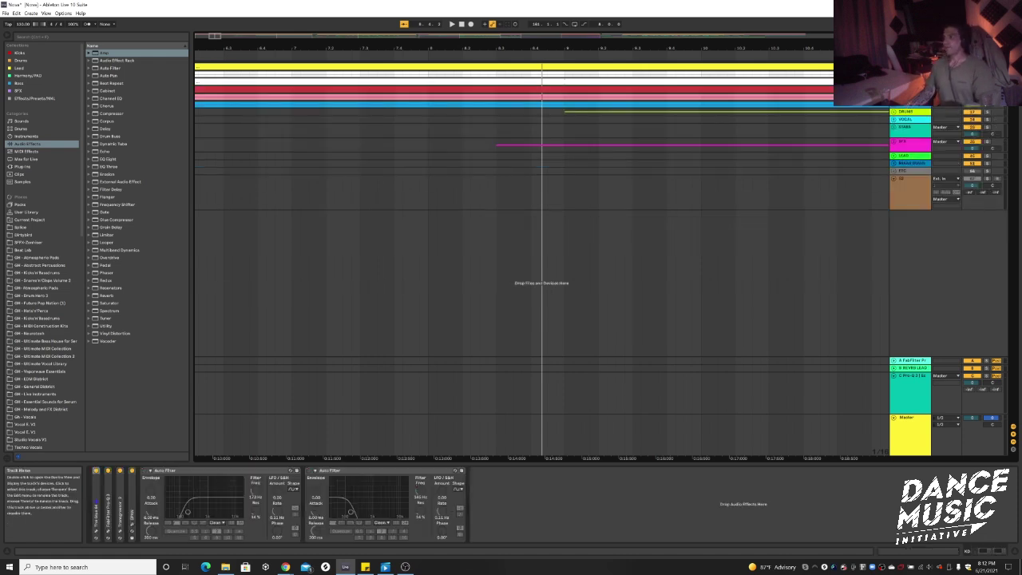
pyautogui.click(897, 141)
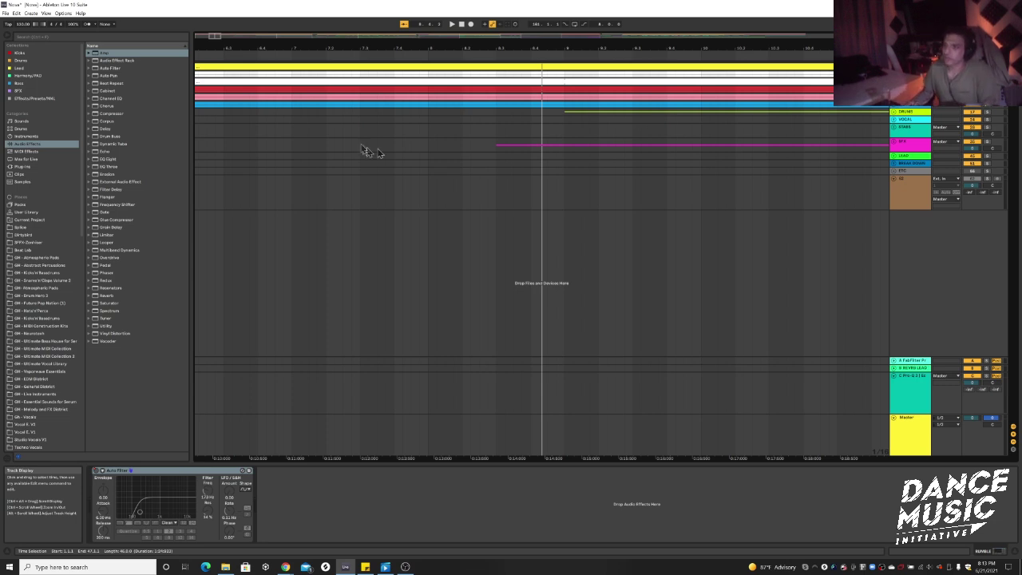
# - Set the fixed grid to 4 bars, and loop the four bars from 5.1.1 to 9.1.1 during playback
pyautogui.rightClick(292, 128)
pyautogui.click(297, 172)
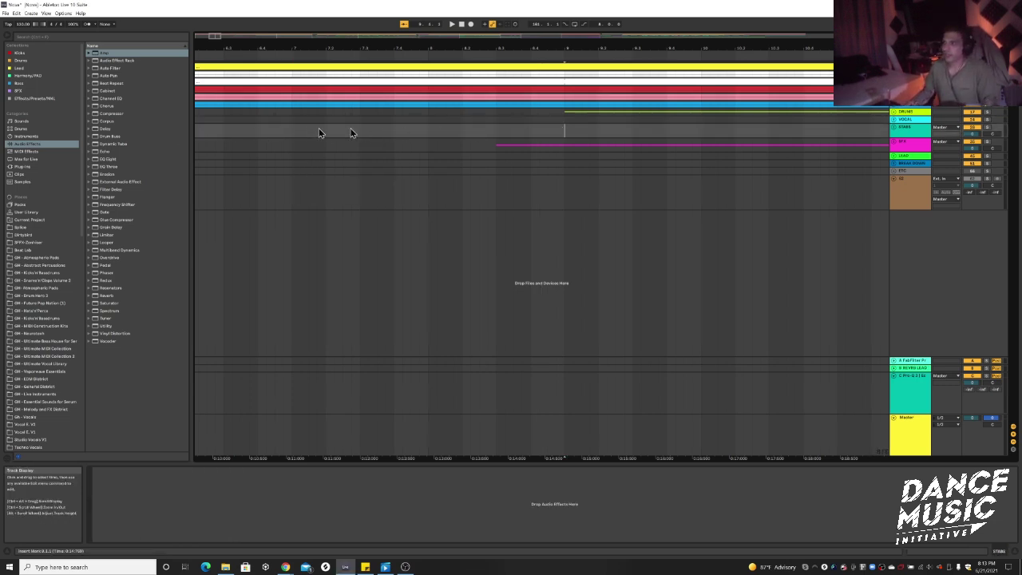
pyautogui.rightClick(386, 133)
pyautogui.click(416, 185)
pyautogui.doubleClick(252, 137)
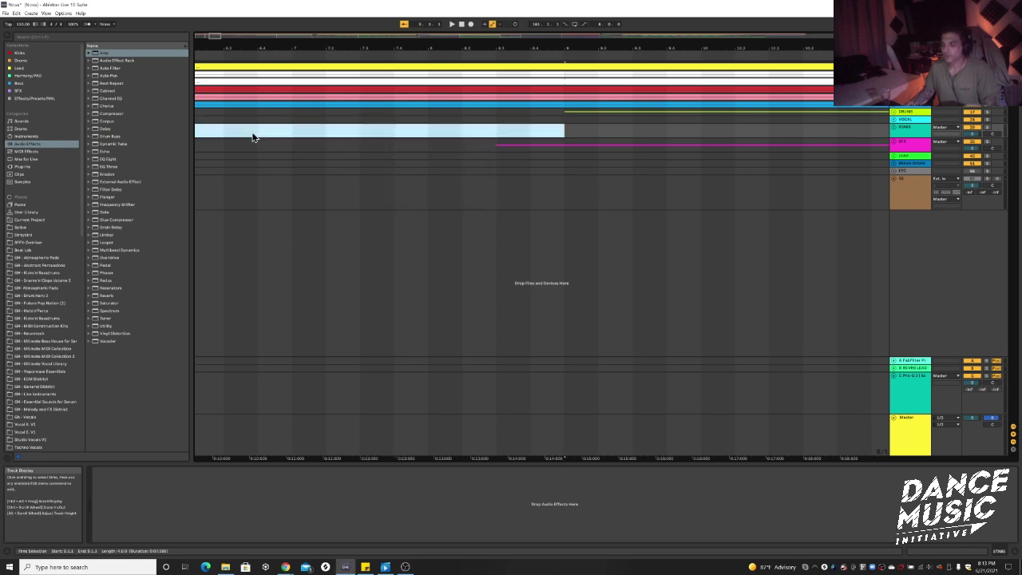
pyautogui.hotkey('ctrl', 'l')
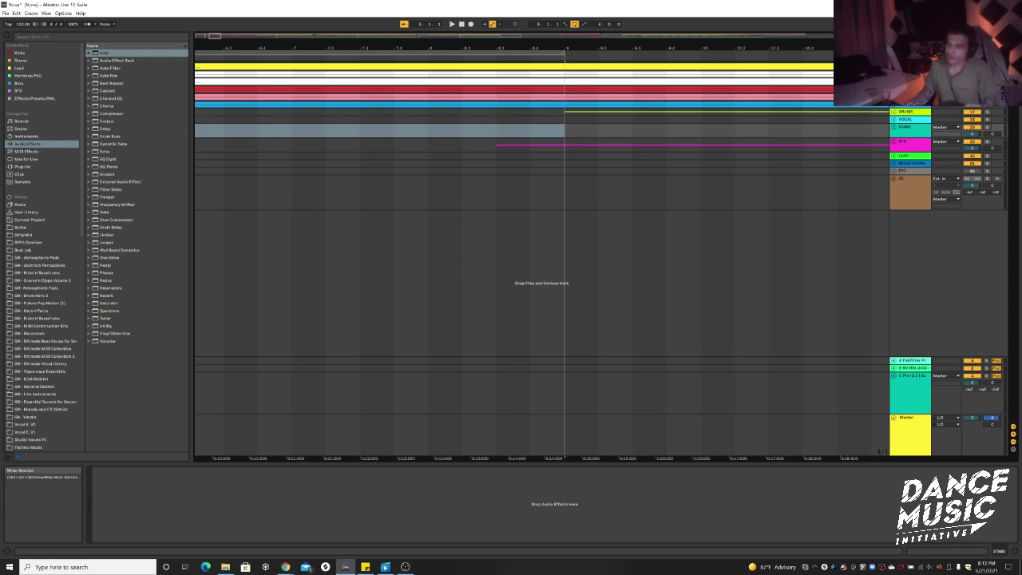
pyautogui.press('space')
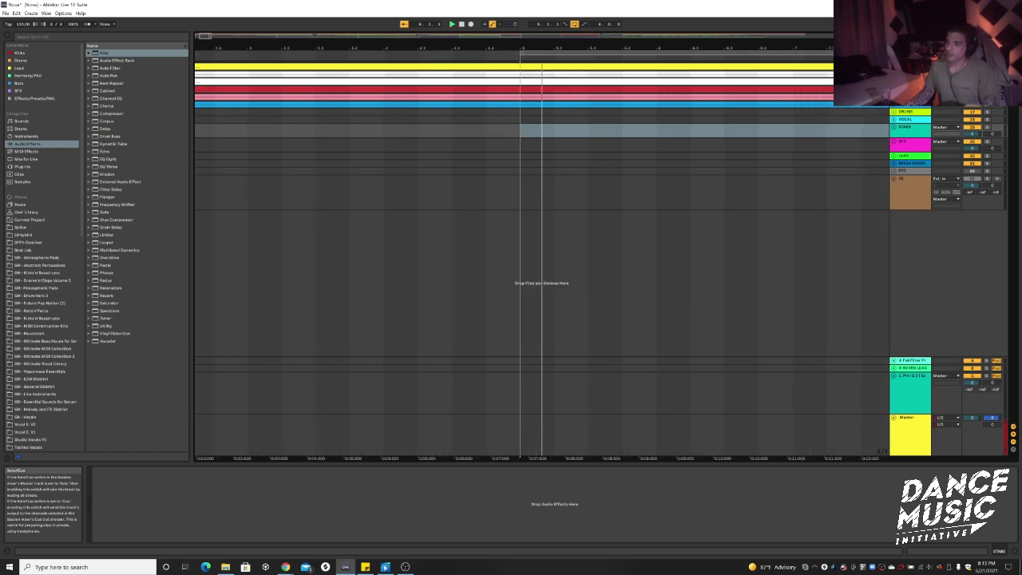
# - Expand the blue bass group, unfold its first bass track, and enlarge that track's lane in the arrangement
pyautogui.moveTo(581, 69); pyautogui.dragTo(593, 83)
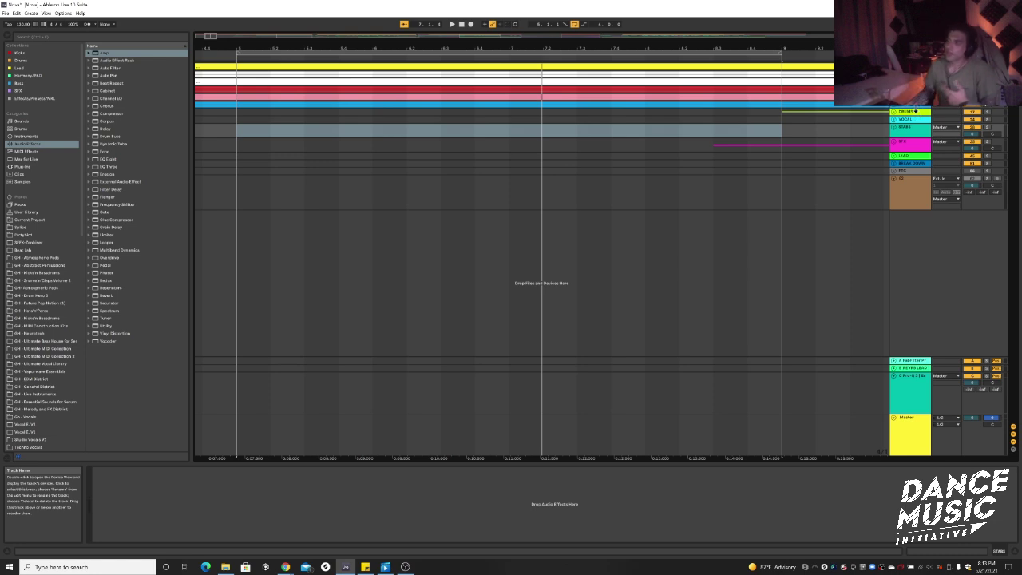
pyautogui.click(918, 109)
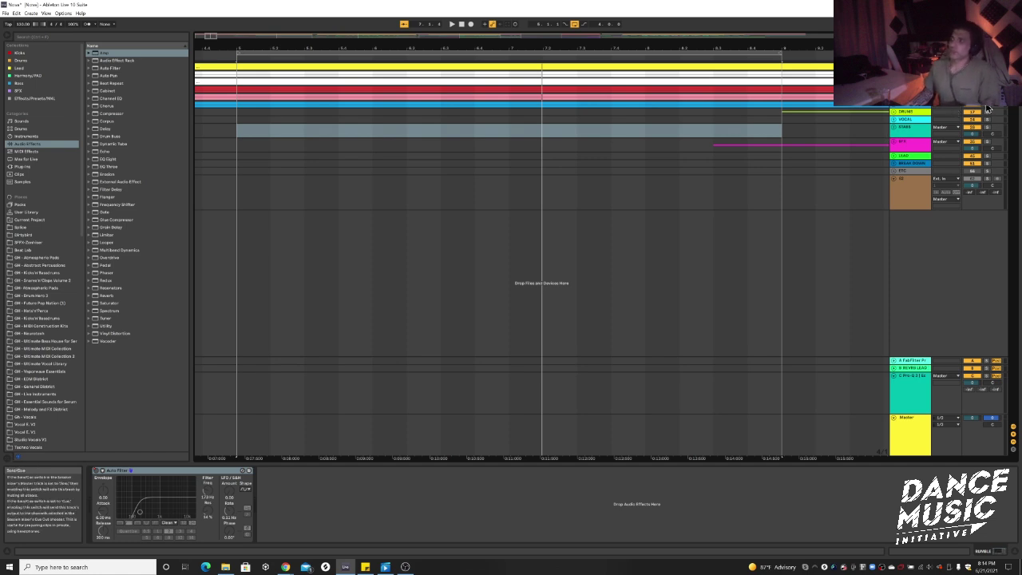
pyautogui.click(893, 108)
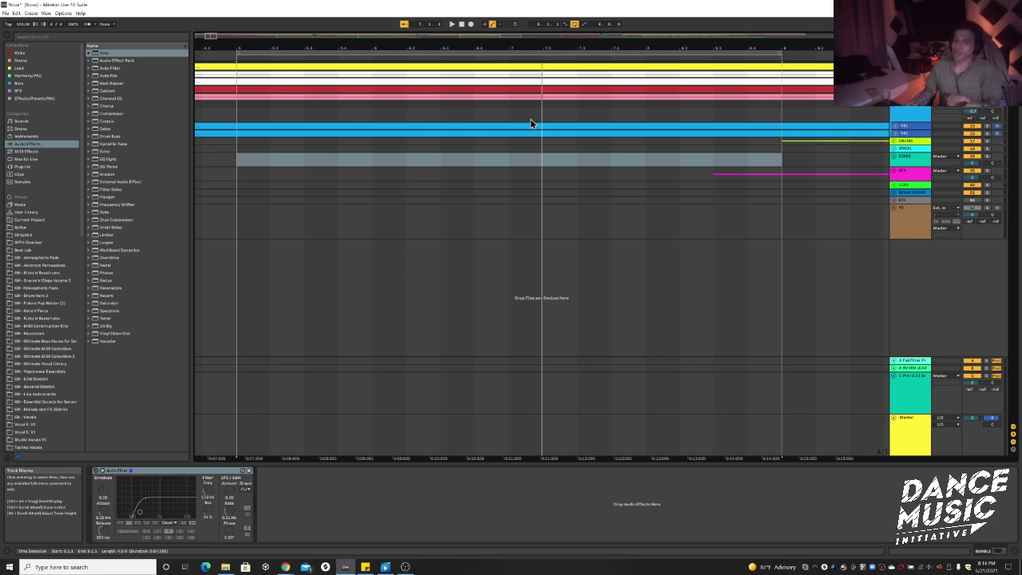
pyautogui.click(895, 126)
pyautogui.click(412, 146)
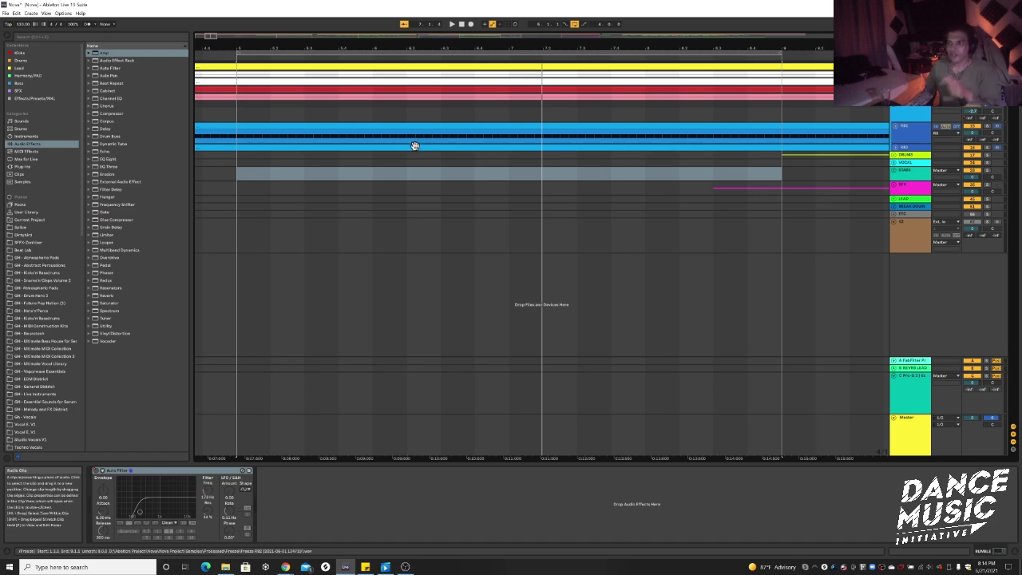
pyautogui.keyDown('alt'); pyautogui.scroll(2, 418, 146); pyautogui.keyUp('alt')
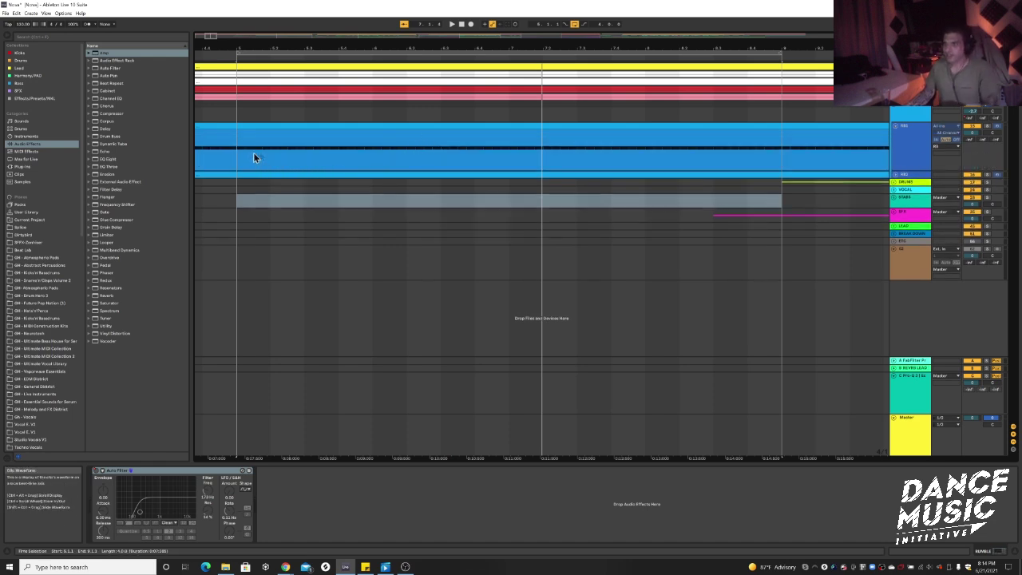
# - Open the first bass track's clip and examine its repeating MIDI notes in an enlarged note editor, then shrink the editor again
pyautogui.click(394, 124)
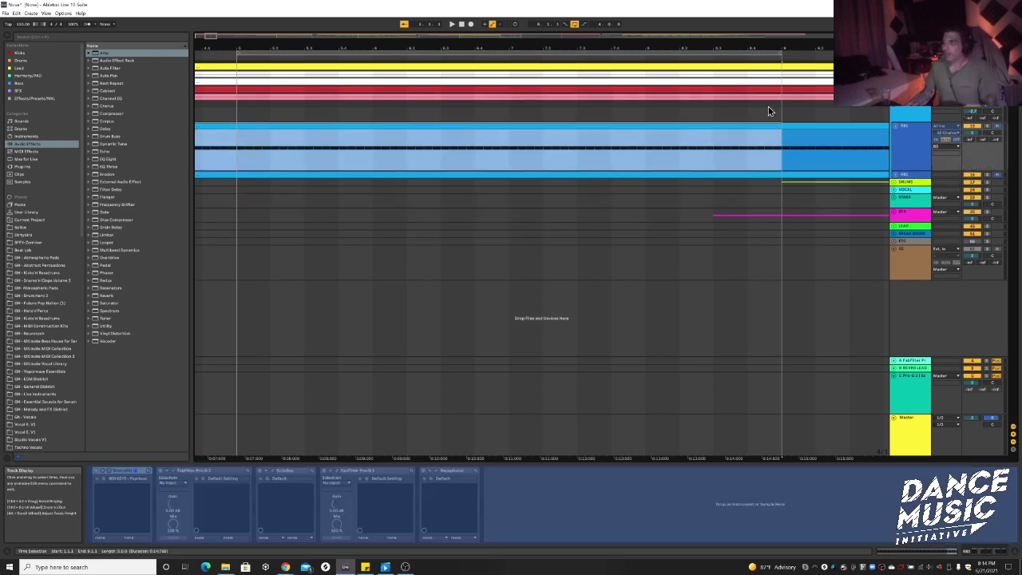
pyautogui.hotkey('shift', 'Tab')
pyautogui.moveTo(497, 350); pyautogui.dragTo(486, 209)
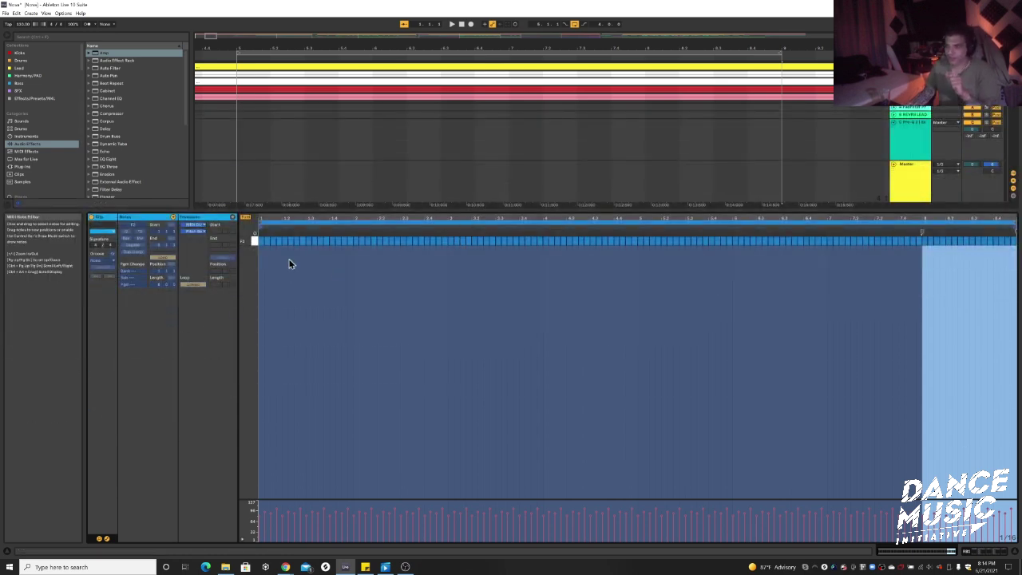
pyautogui.click(253, 241)
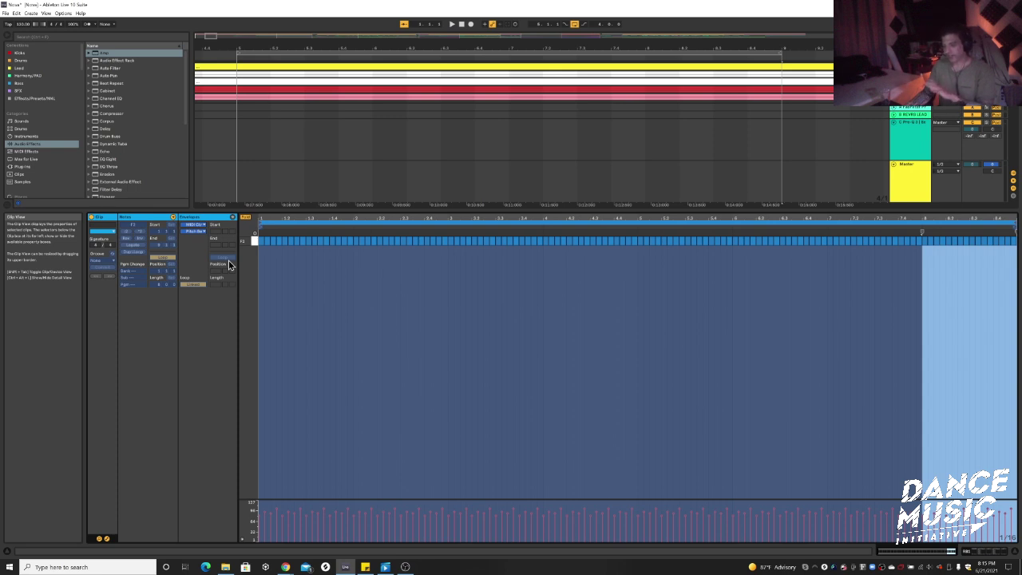
pyautogui.rightClick(315, 269)
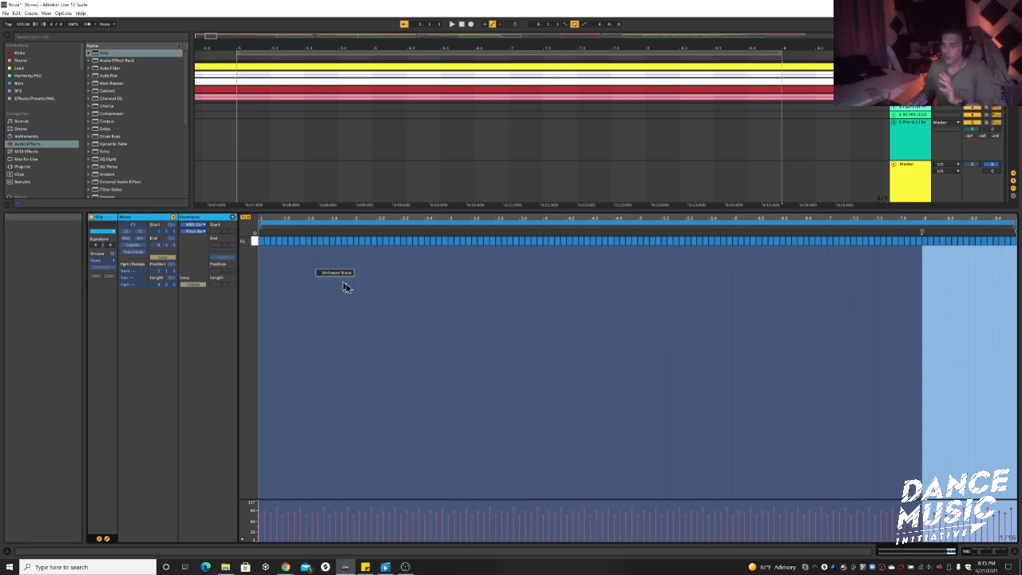
pyautogui.click(374, 291)
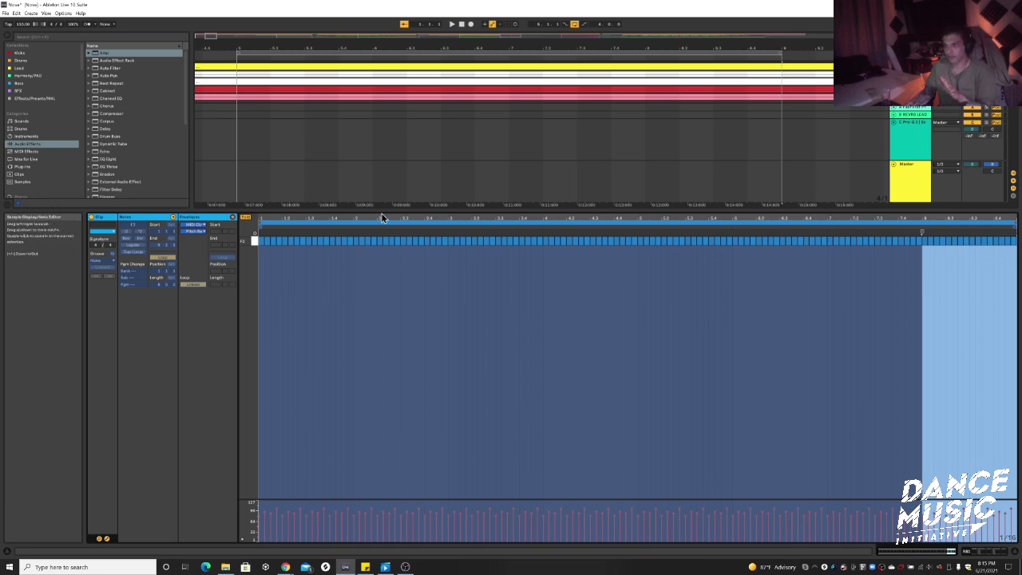
pyautogui.moveTo(382, 209); pyautogui.dragTo(397, 351)
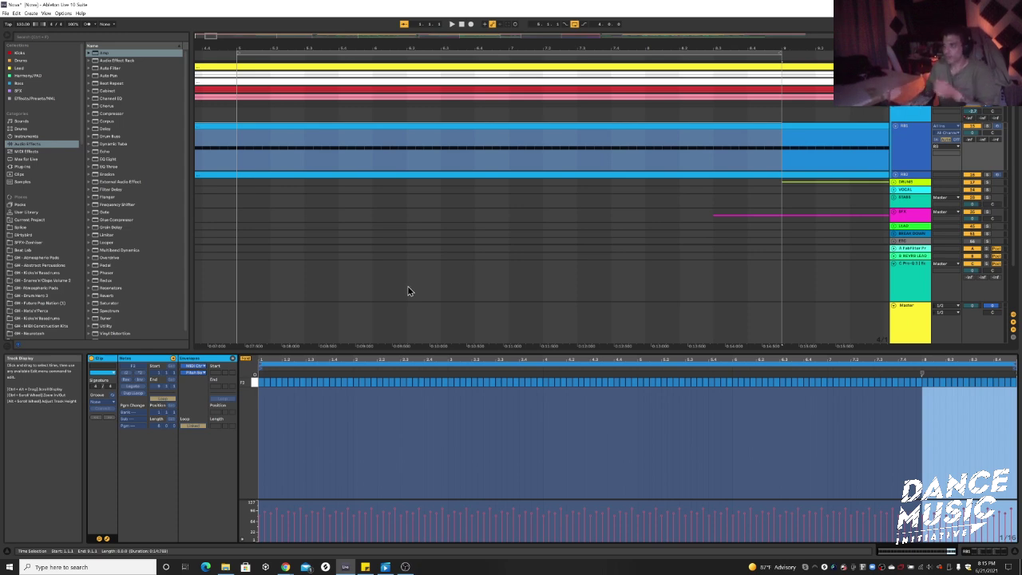
# - Unfold the second bass track and listen from the start to the bass layers together, then to the second one soloed
pyautogui.click(894, 176)
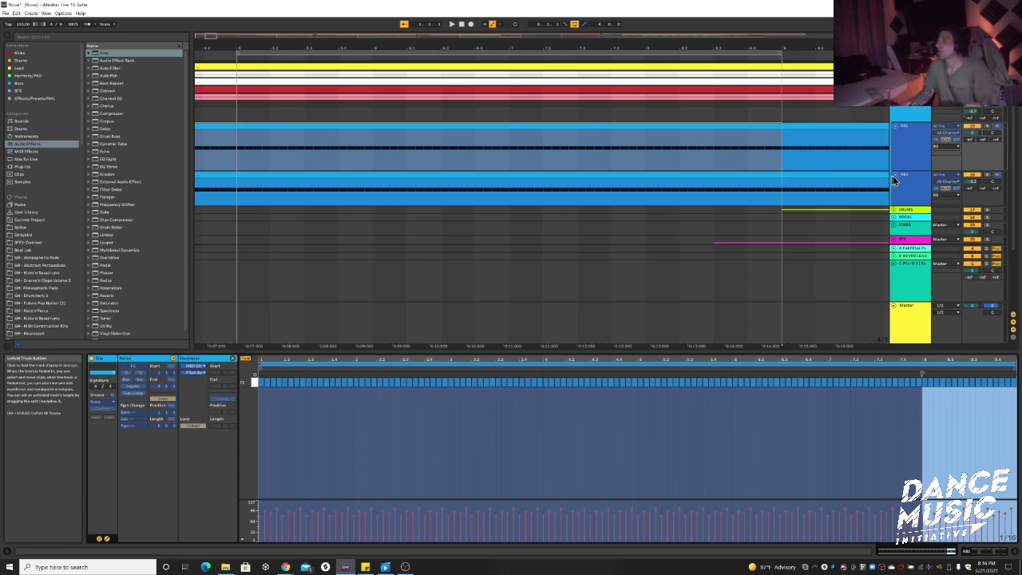
pyautogui.click(916, 137)
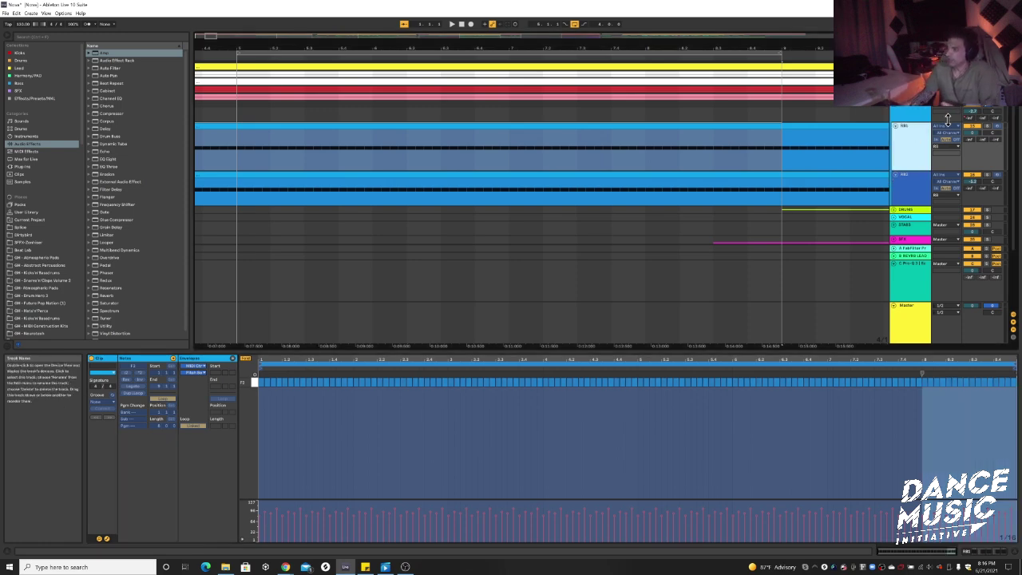
pyautogui.press('space')
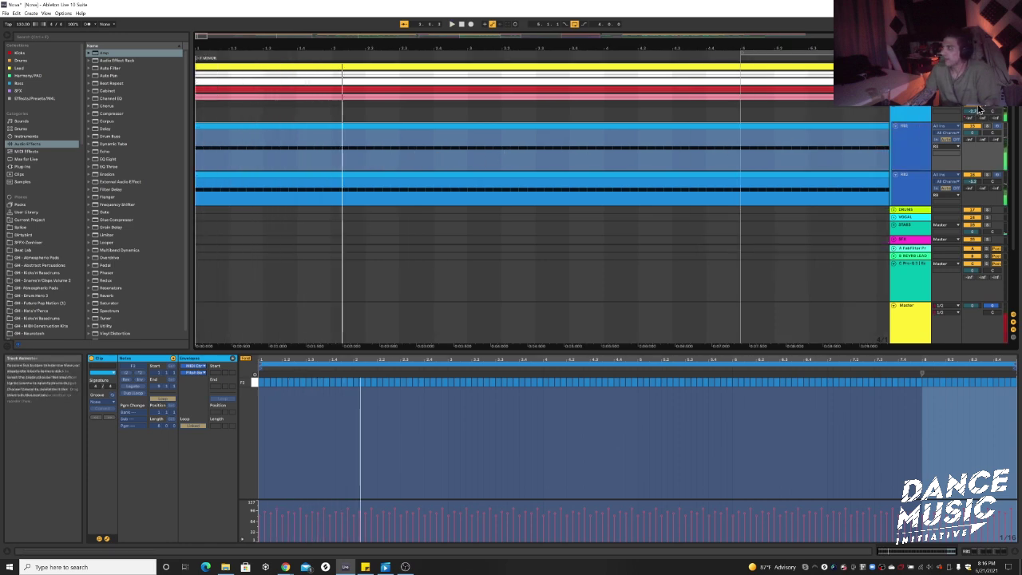
pyautogui.press('space')
pyautogui.press('space')
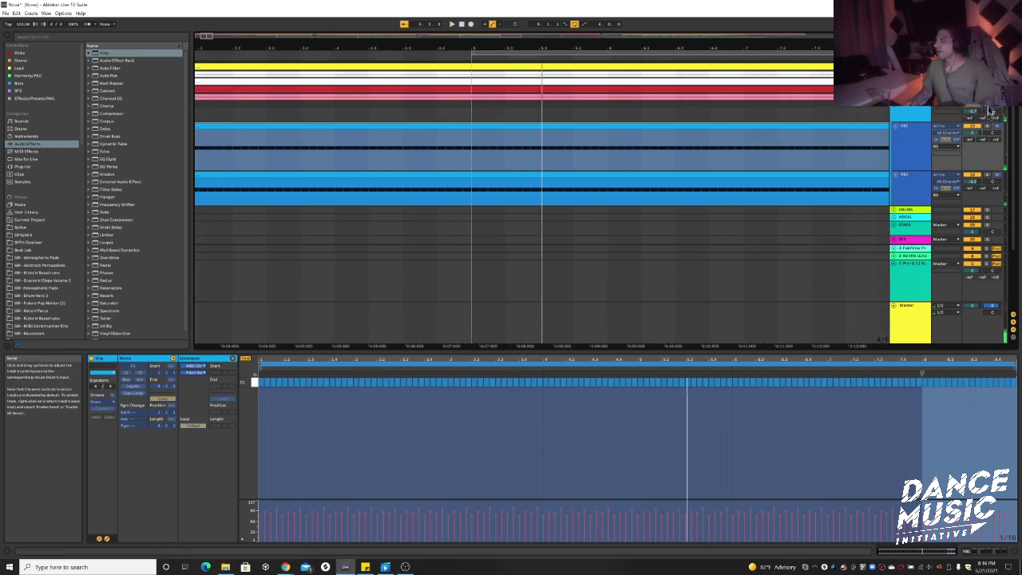
pyautogui.press('space')
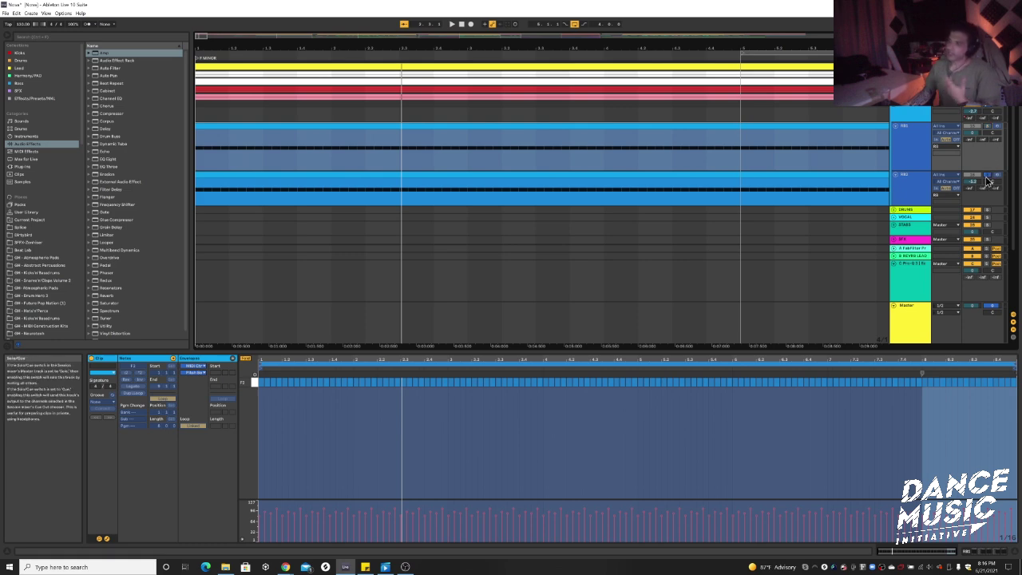
pyautogui.press('space')
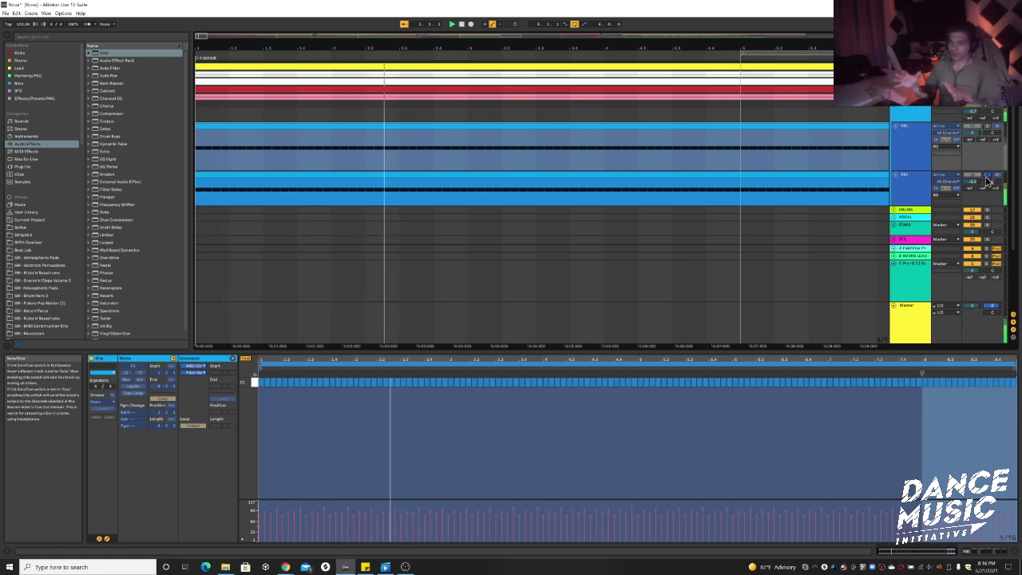
pyautogui.press('space')
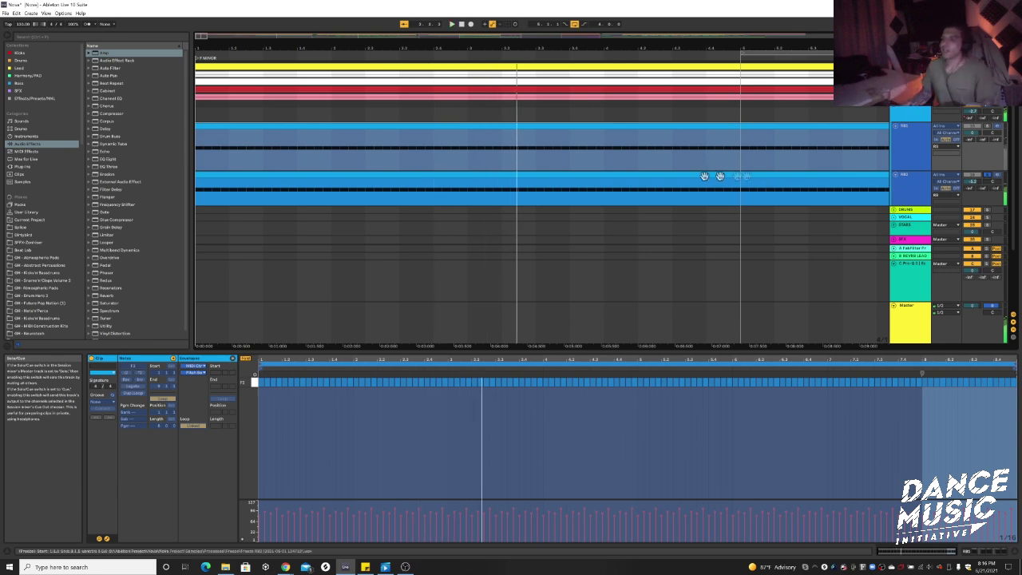
# - Select the second bass track's clip, restore the first bass track to the mix, and play both layers together
pyautogui.click(506, 177)
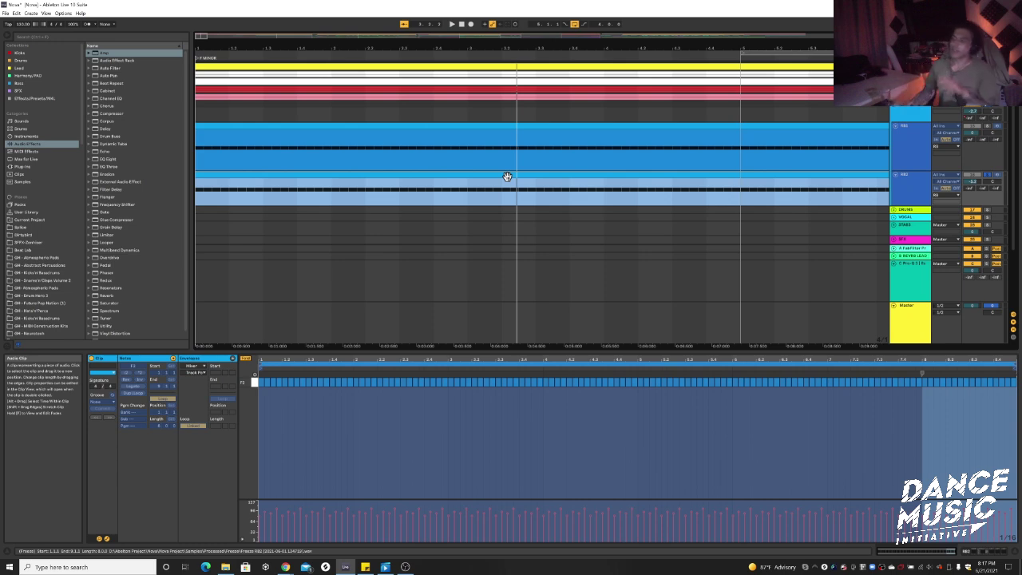
pyautogui.click(898, 192)
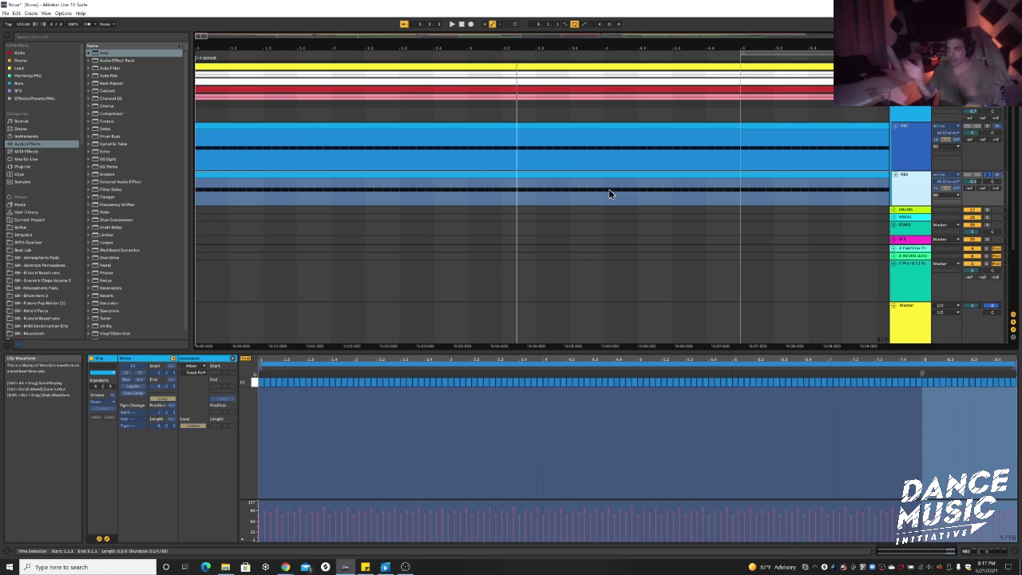
pyautogui.click(968, 126)
pyautogui.click(201, 160)
pyautogui.press('space')
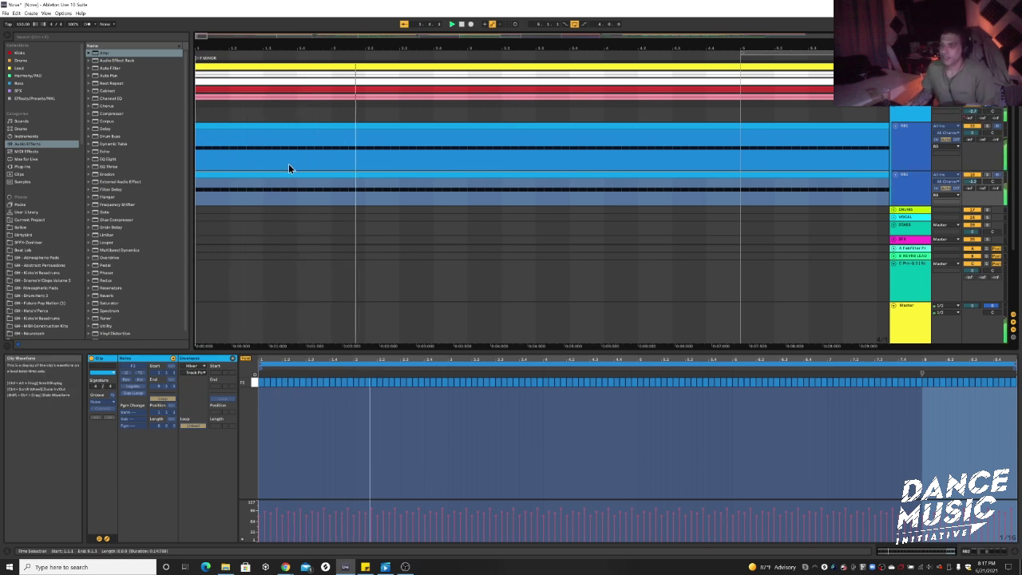
# - Show the bass group's device chain and compare the plug-in chains of the second and first bass tracks
pyautogui.click(915, 112)
pyautogui.doubleClick(915, 112)
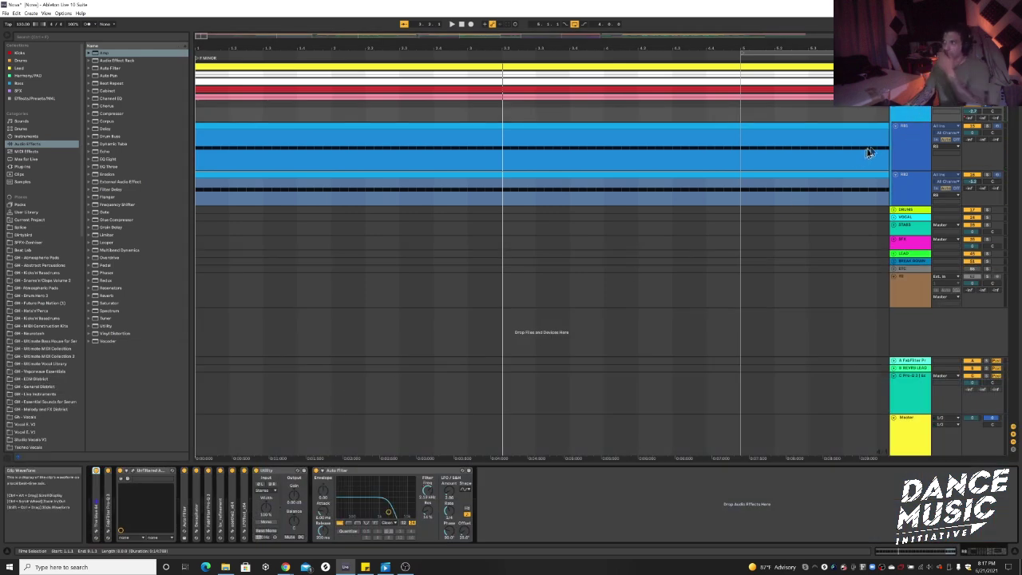
pyautogui.click(912, 137)
pyautogui.click(897, 194)
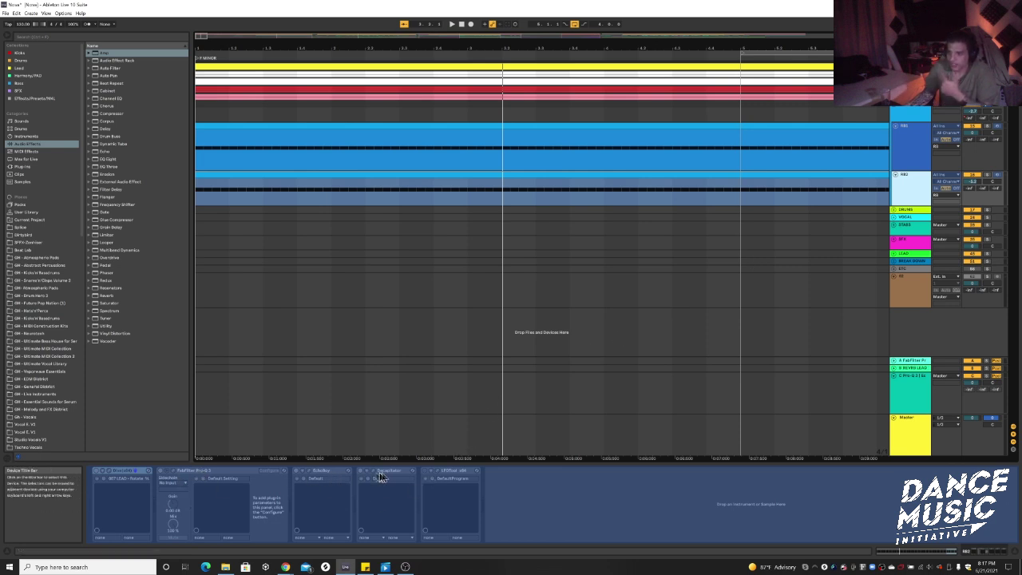
pyautogui.click(914, 154)
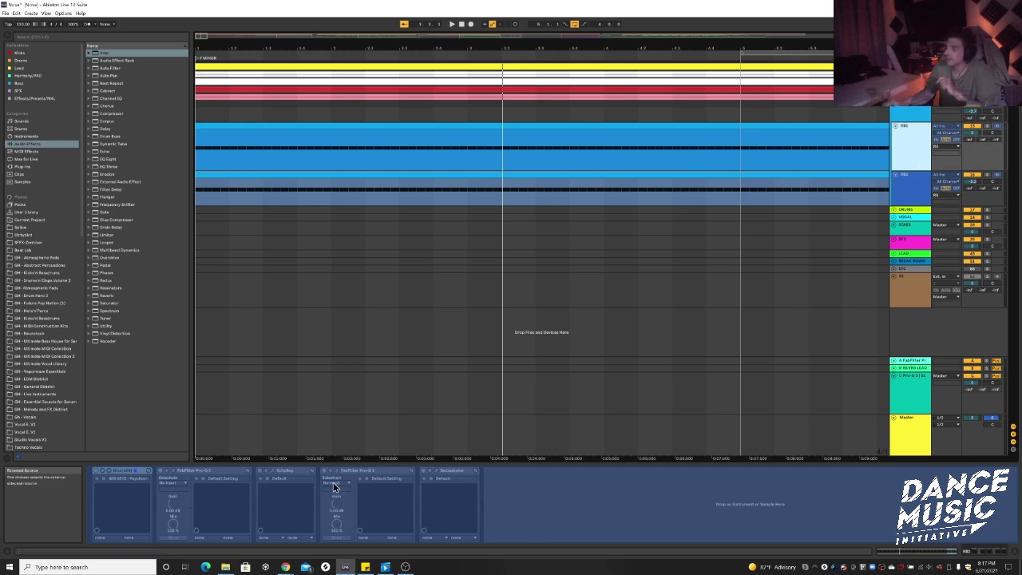
# - Add an EQ Eight at the end of the bass group's device chain and open its expanded frequency display
pyautogui.click(926, 111)
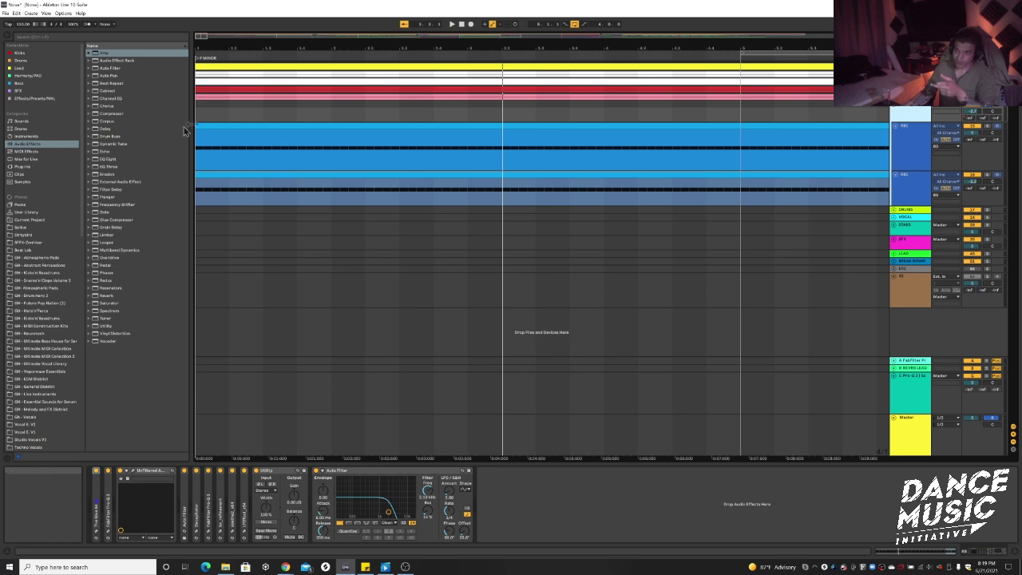
pyautogui.click(101, 160)
pyautogui.moveTo(101, 158); pyautogui.dragTo(506, 483)
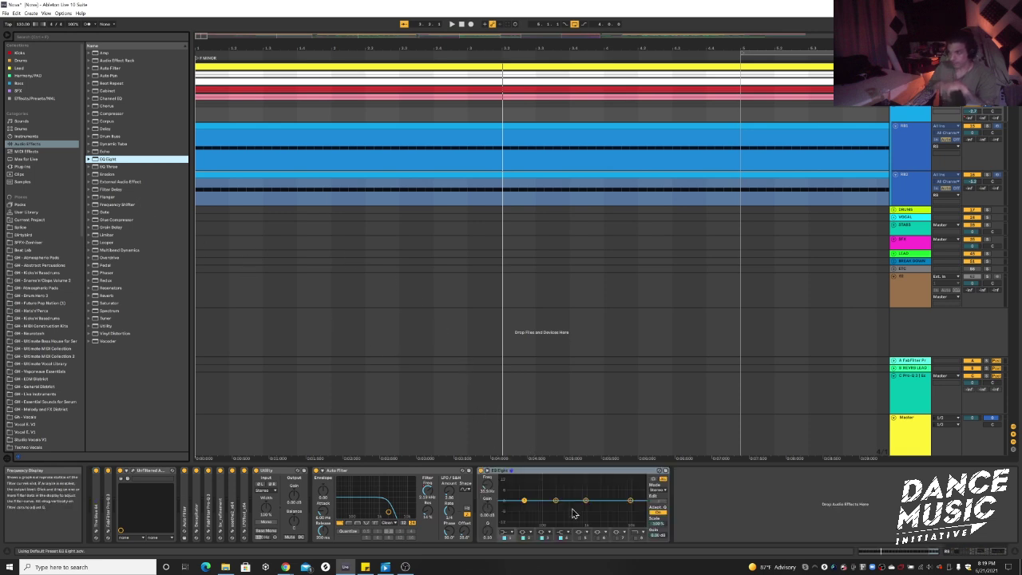
pyautogui.click(489, 477)
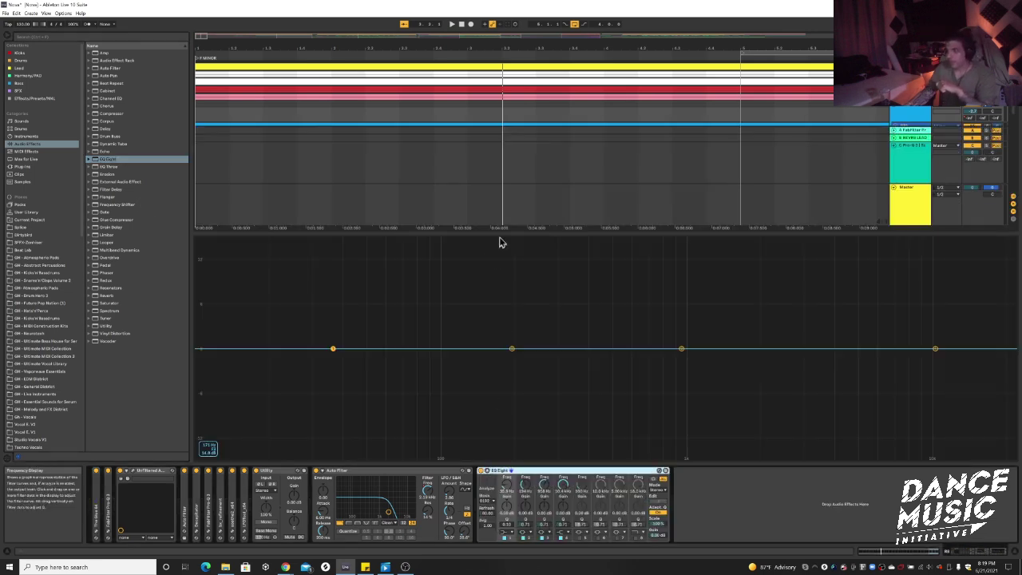
pyautogui.moveTo(500, 238)
pyautogui.mouseDown()
pyautogui.moveTo(495, 75)
pyautogui.moveTo(502, 257)
pyautogui.mouseUp()
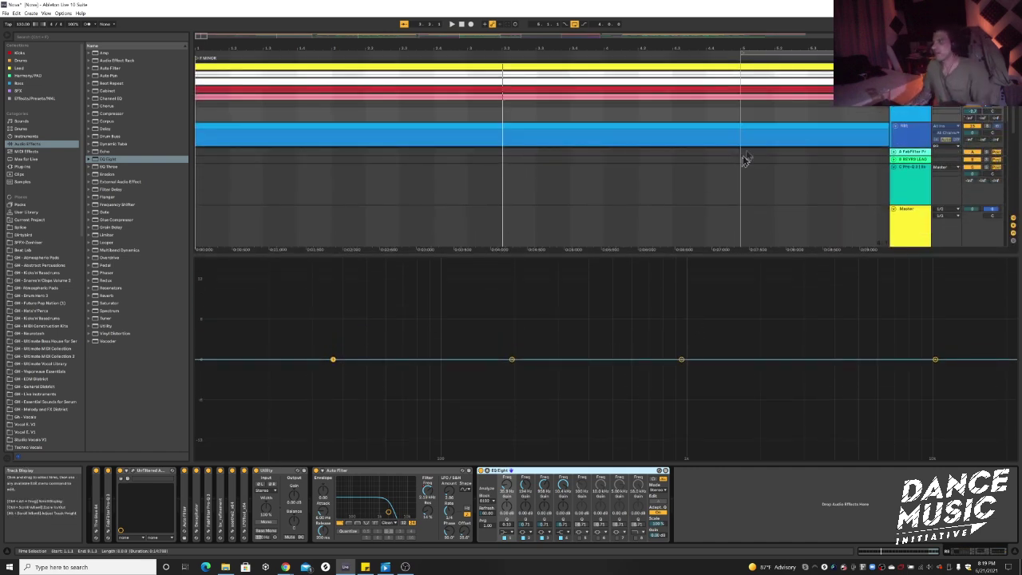
# - Play the bass layers from the start and examine their spectrum in the EQ Eight display
pyautogui.click(673, 125)
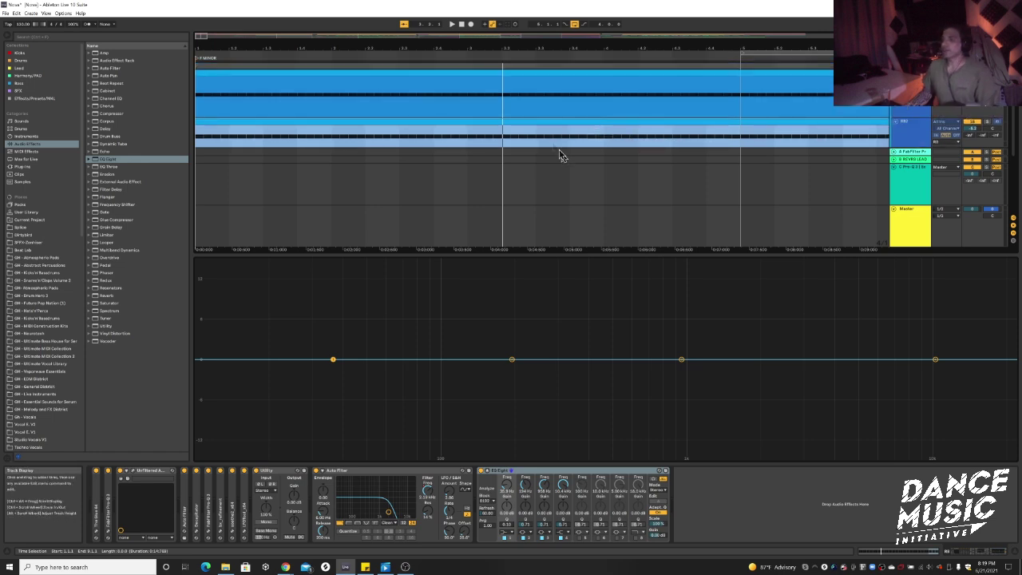
pyautogui.press('space')
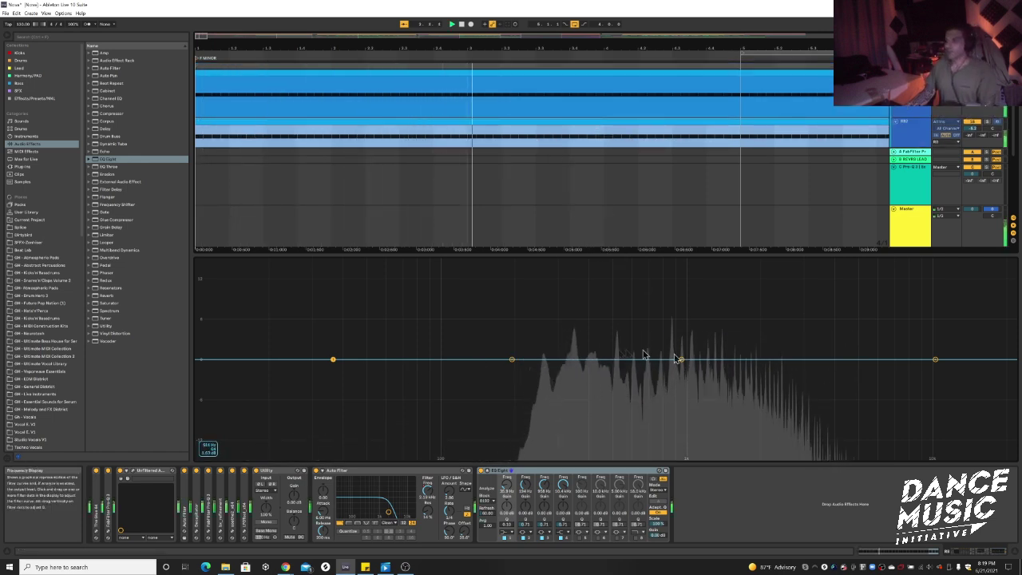
pyautogui.press('space')
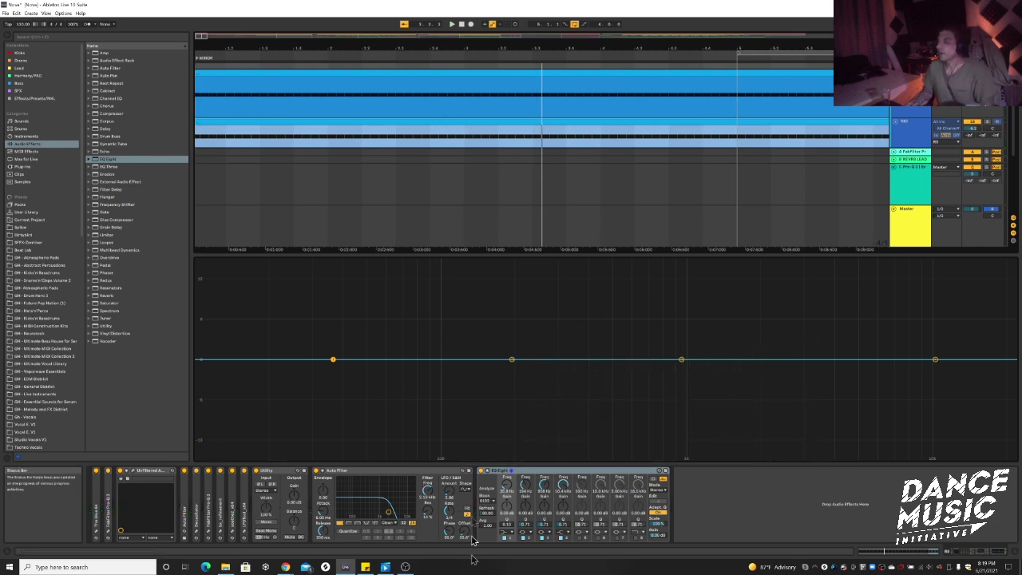
# - Collapse the expanded EQ Eight display and delete the EQ Eight from the bass group
pyautogui.click(488, 476)
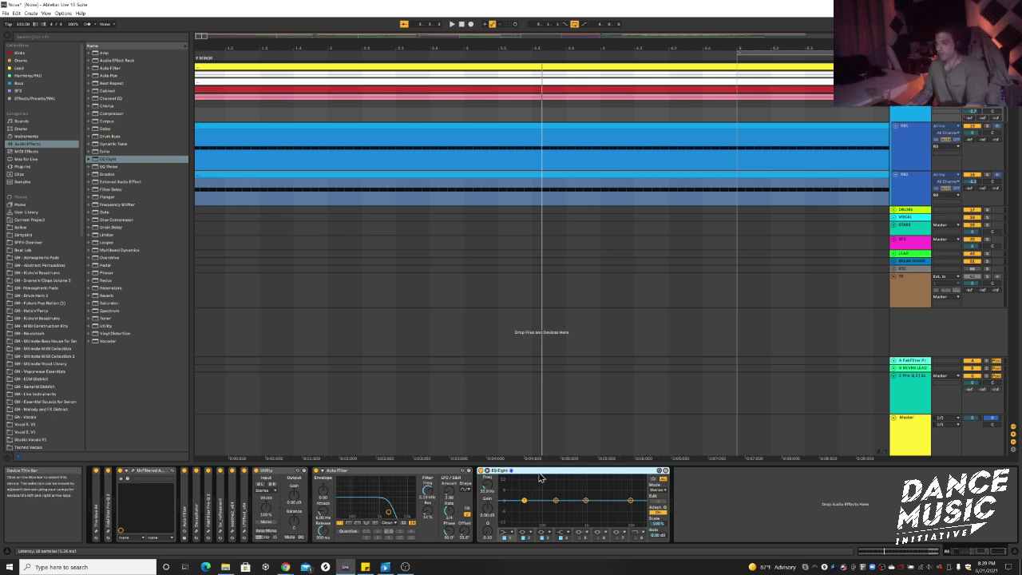
pyautogui.press('Delete')
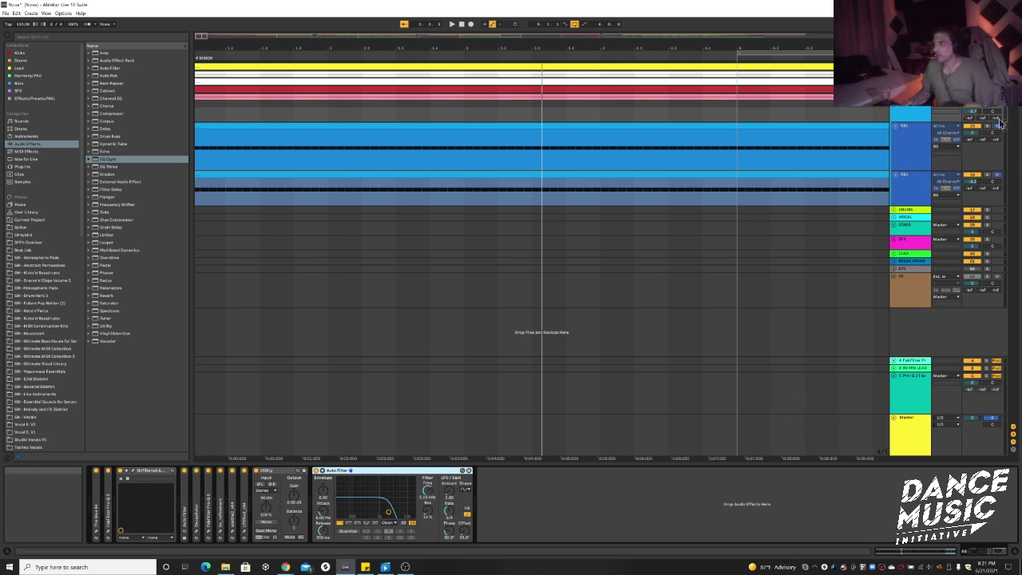
# - Play the bass group from the start and fold it in the arrangement during playback
pyautogui.press('space')
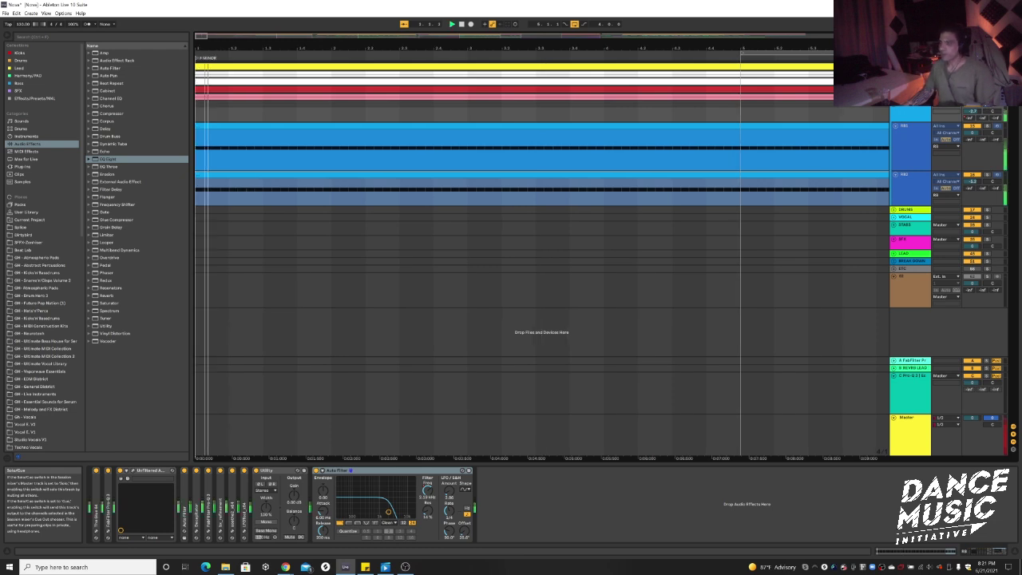
pyautogui.press('Left')
pyautogui.press('Left')
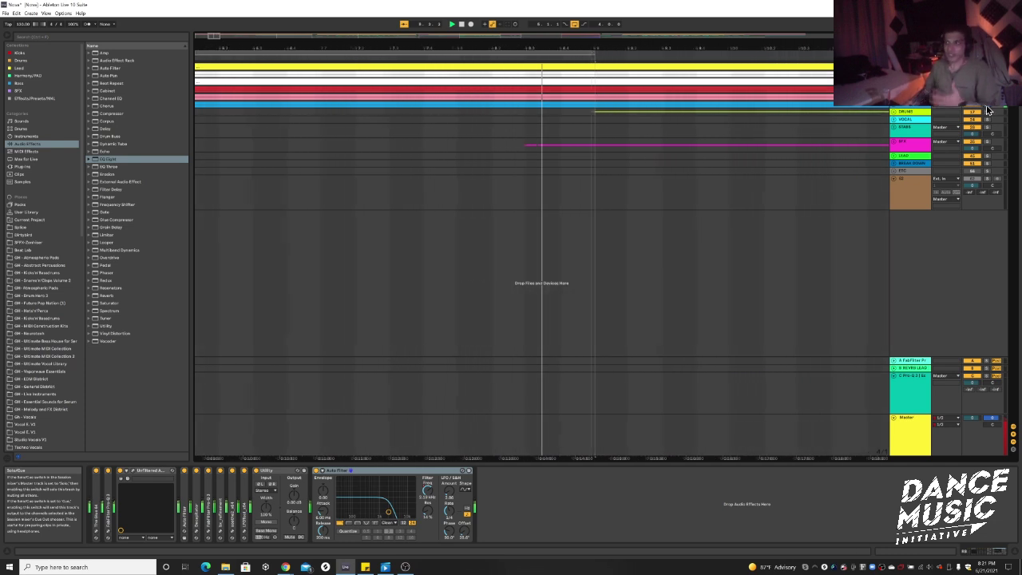
# - Stop playback, unfold the ATM group and expand its first vocal layer in the arrangement
pyautogui.click(509, 90)
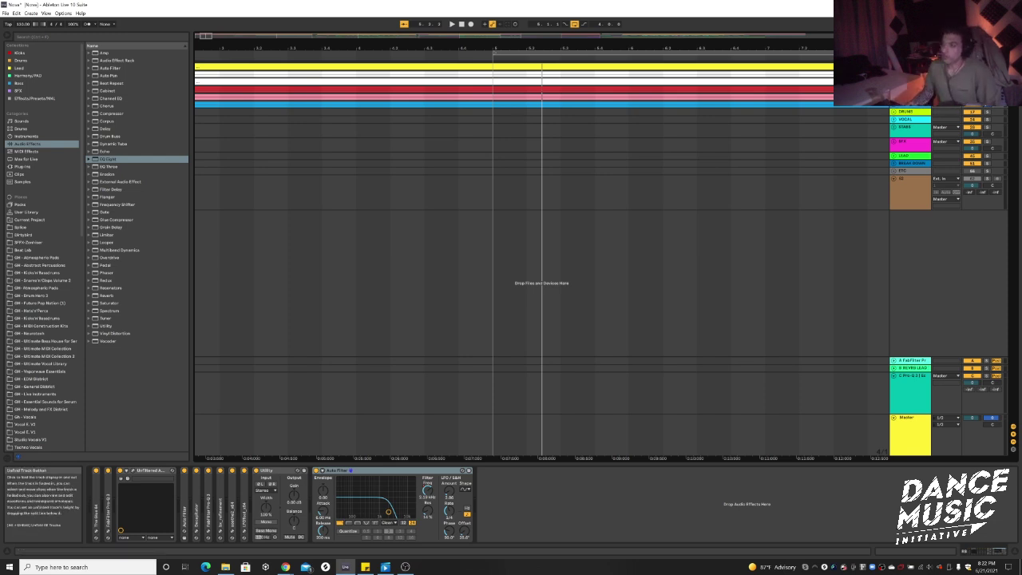
pyautogui.click(893, 66)
pyautogui.click(911, 67)
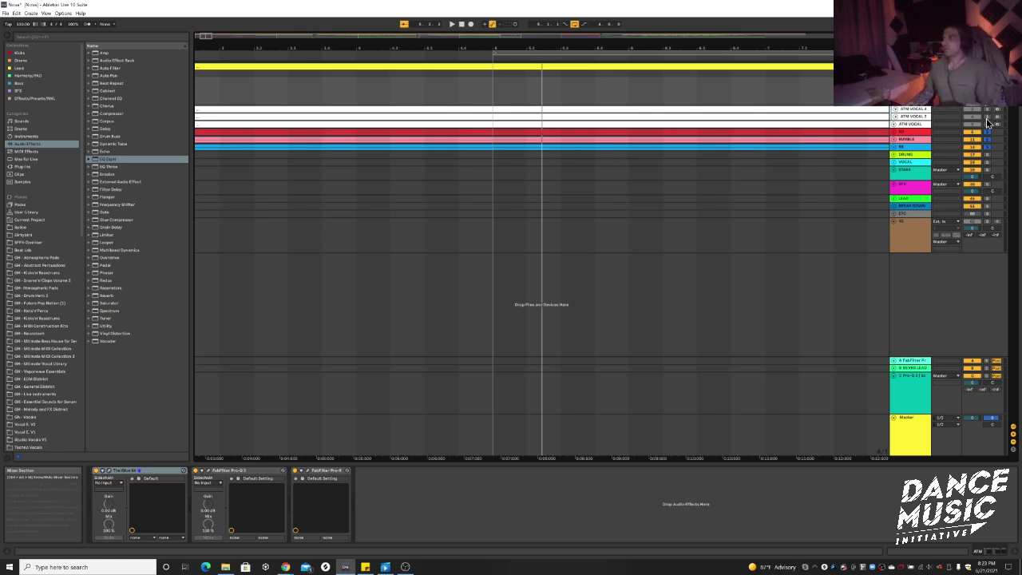
pyautogui.click(895, 109)
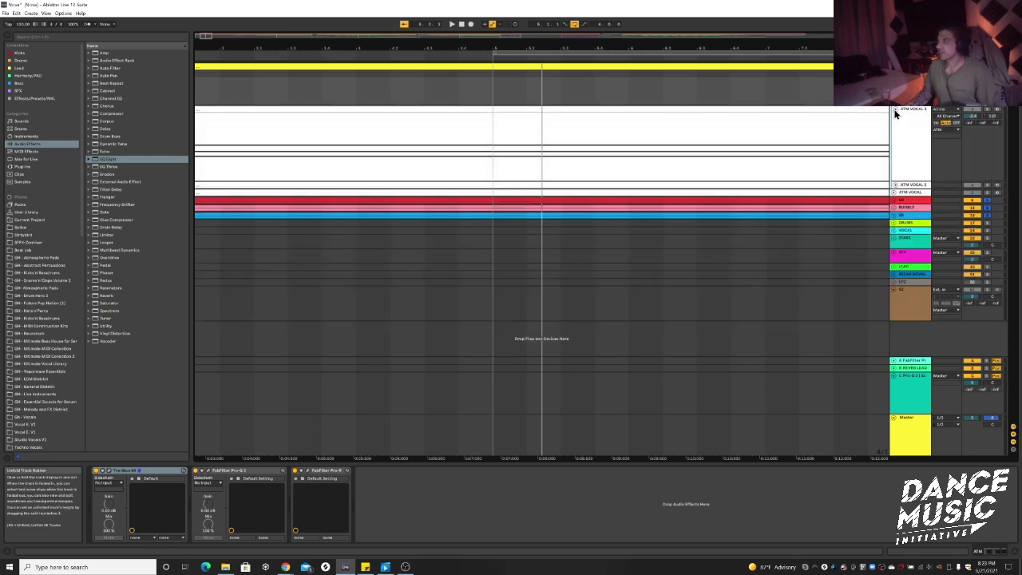
# - Play the first ATM vocal layer solo against the wider arrangement timeline
pyautogui.press('space')
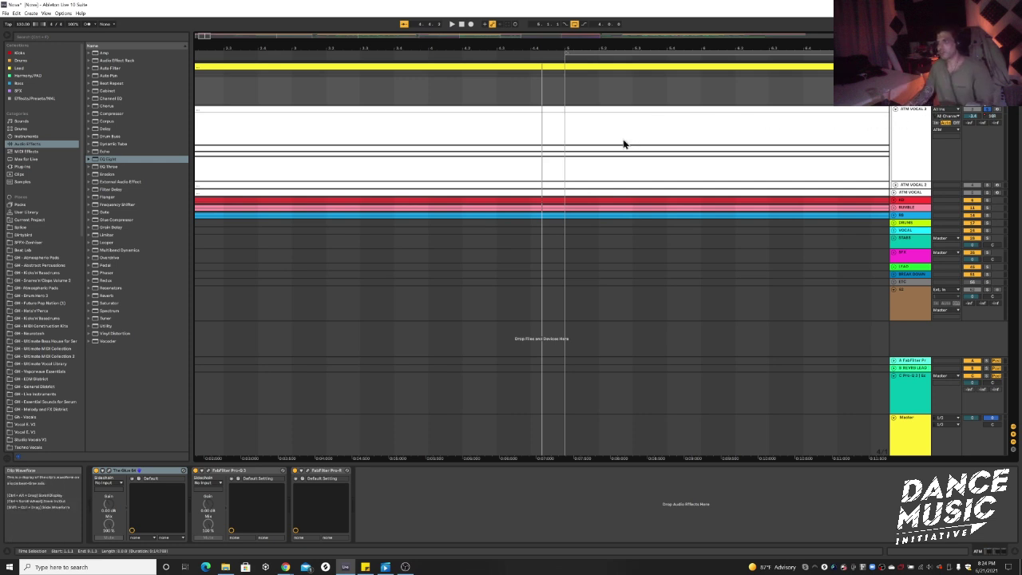
pyautogui.scroll(-10, 615, 144)
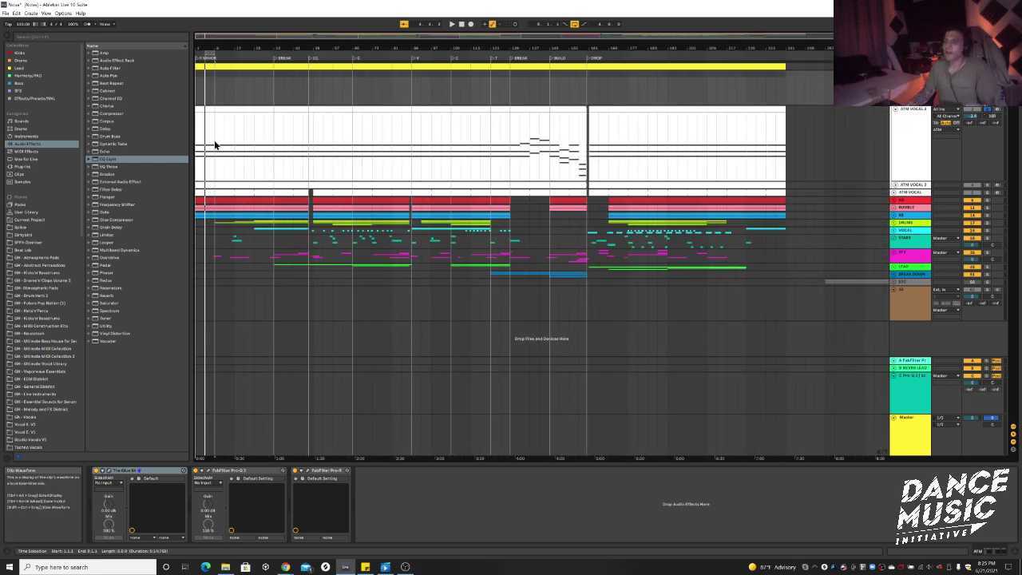
pyautogui.scroll(3, 214, 145)
pyautogui.press('space')
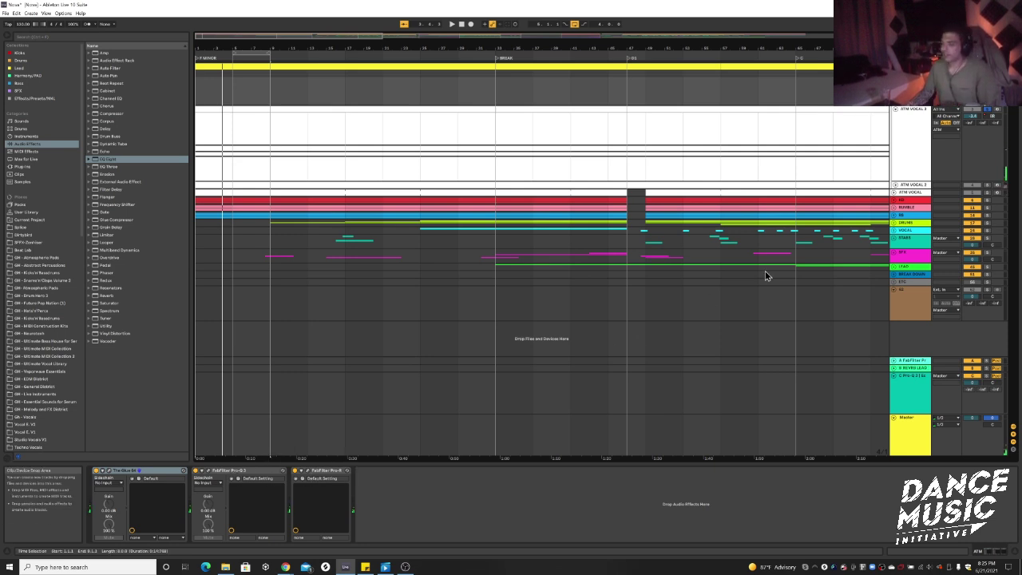
# - Expand the second ATM vocal layer and play it solo as well as together with the first layer
pyautogui.click(895, 185)
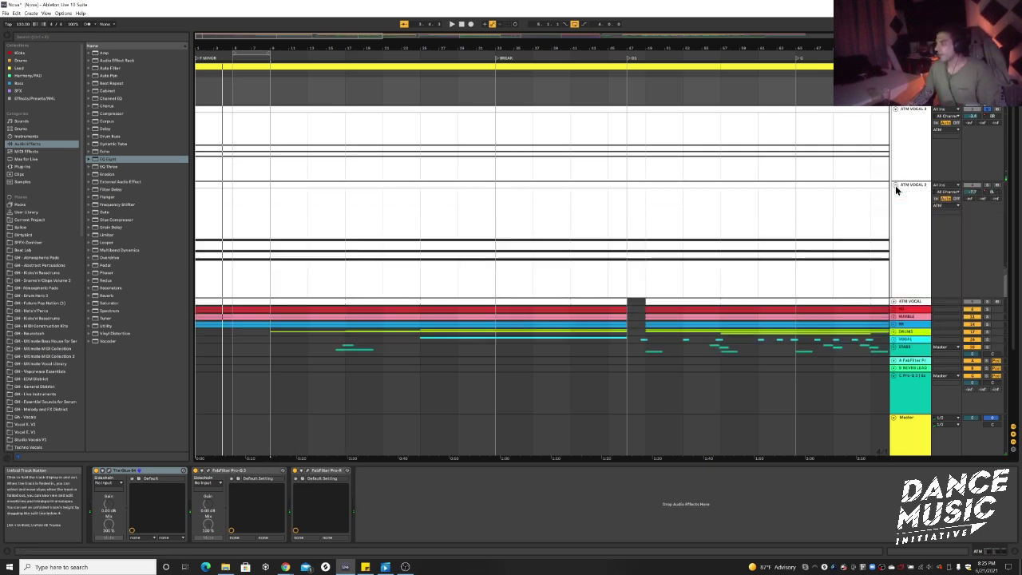
pyautogui.press('space')
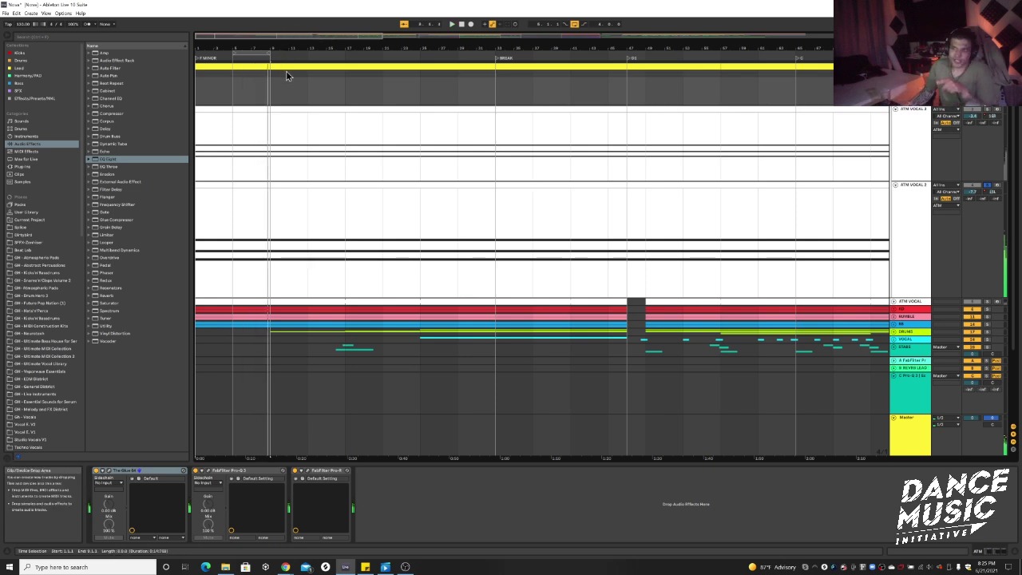
pyautogui.click(454, 26)
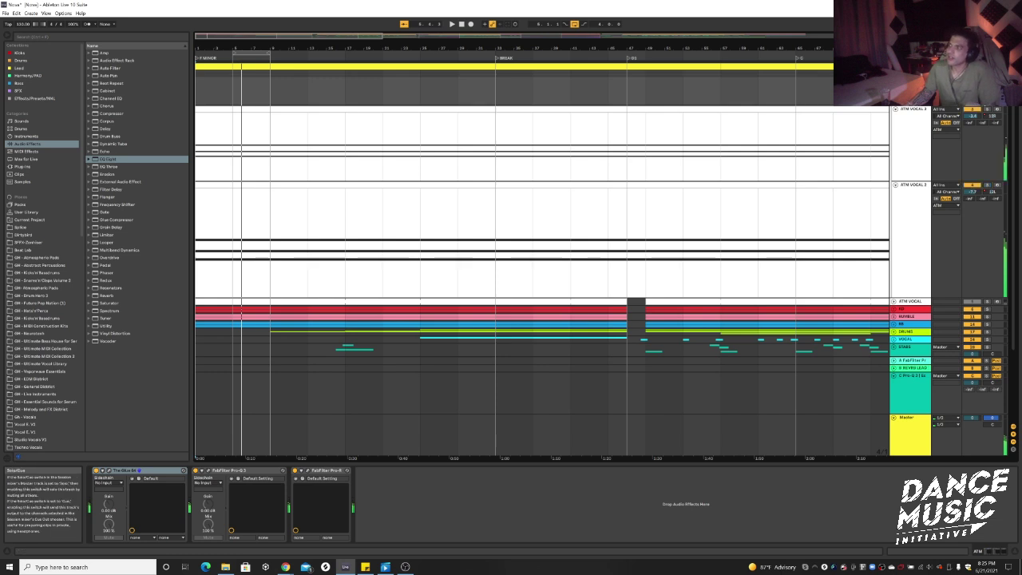
pyautogui.press('space')
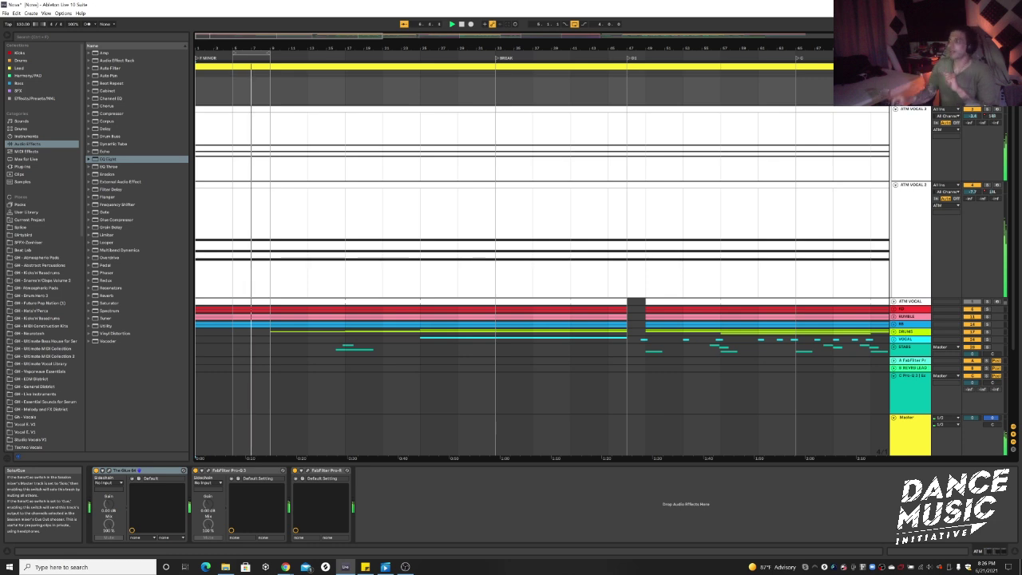
pyautogui.press('space')
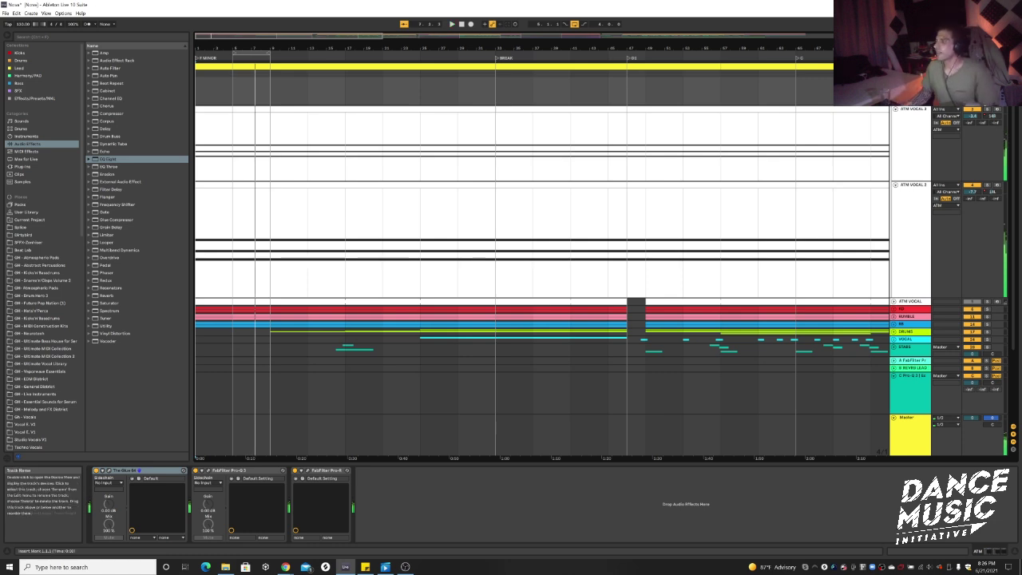
# - Fold the ATM layers, expand only the ATM VOCAL track, and play it with its device chain showing
pyautogui.keyDown('alt'); pyautogui.click(894, 109); pyautogui.keyUp('alt')
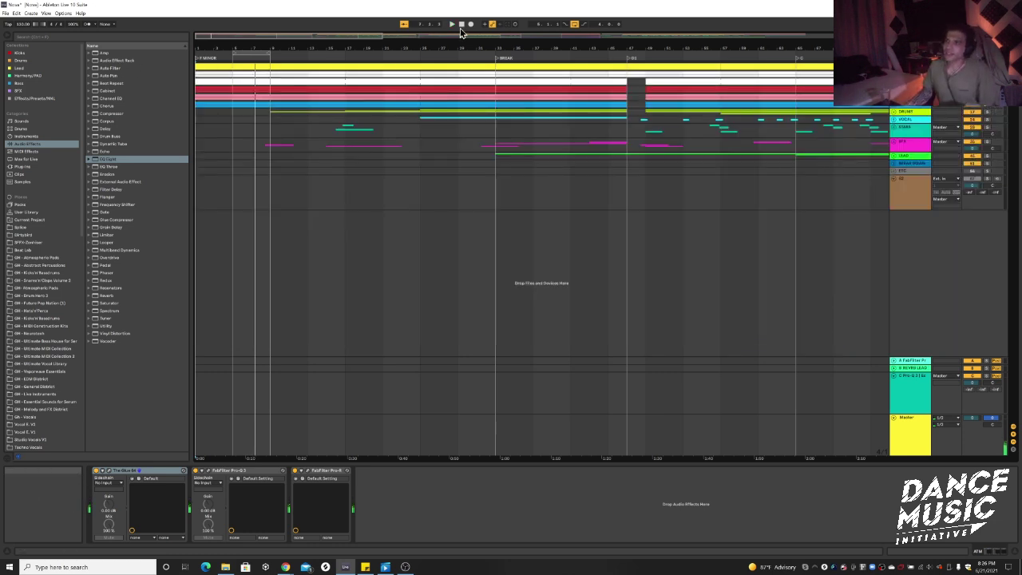
pyautogui.press('space')
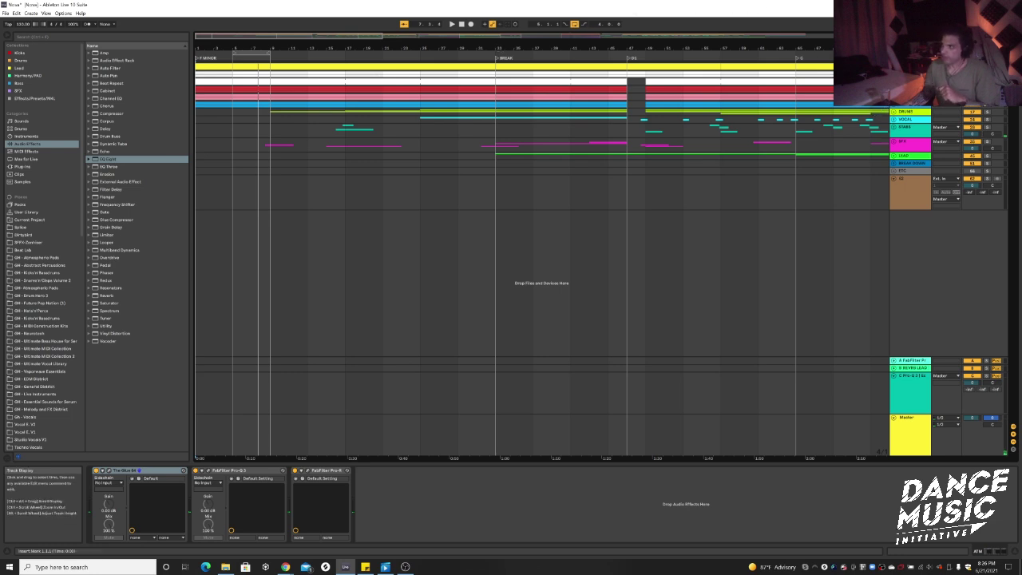
pyautogui.click(893, 80)
pyautogui.click(910, 124)
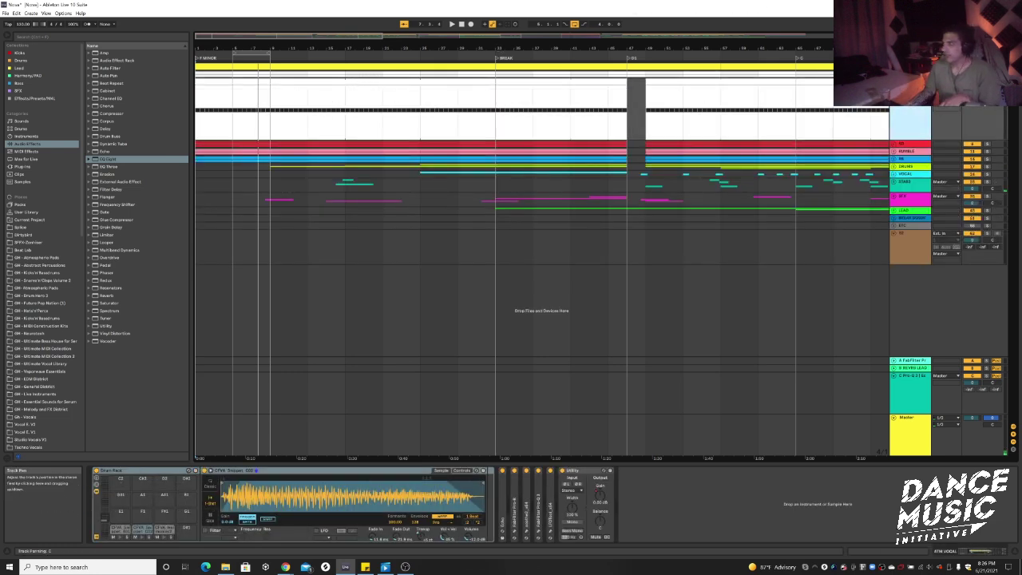
pyautogui.press('space')
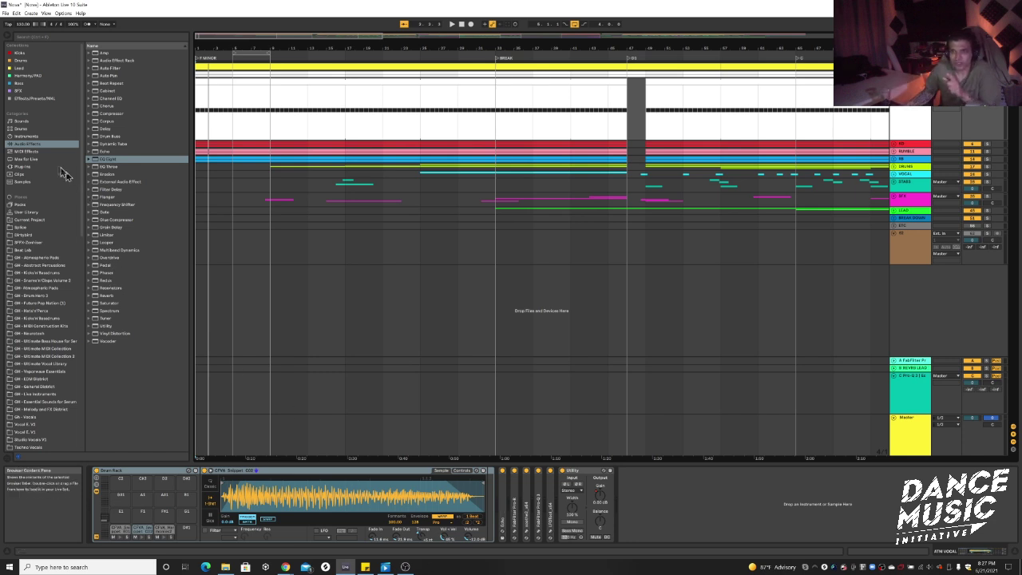
# - Locate the stock Reverb among the audio effects in the browser
pyautogui.click(26, 135)
pyautogui.click(42, 145)
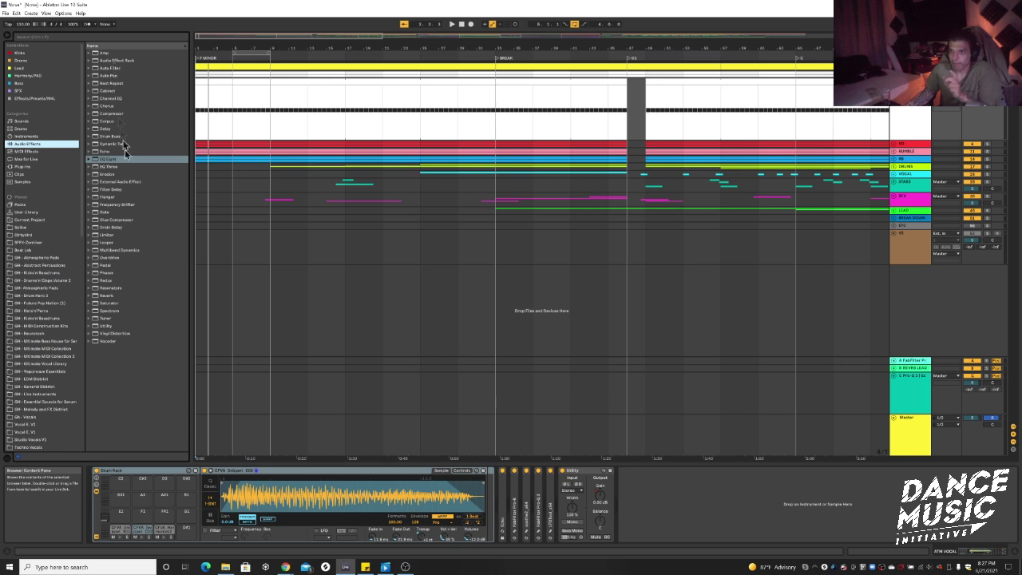
pyautogui.click(117, 296)
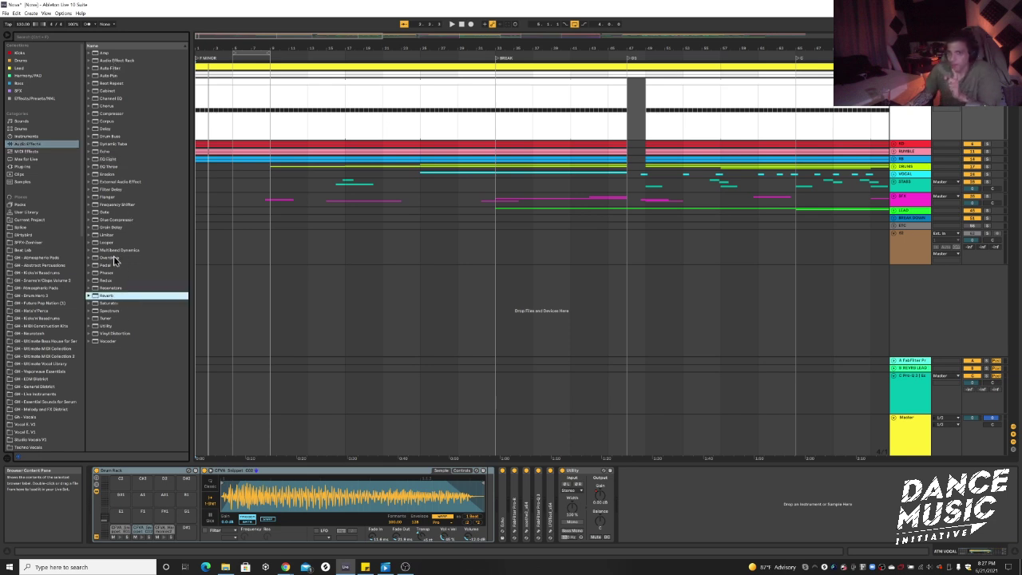
# - Search Max for Live for "REVER" and select Convolution Reverb among the Max audio effects
pyautogui.click(36, 159)
pyautogui.click(68, 37)
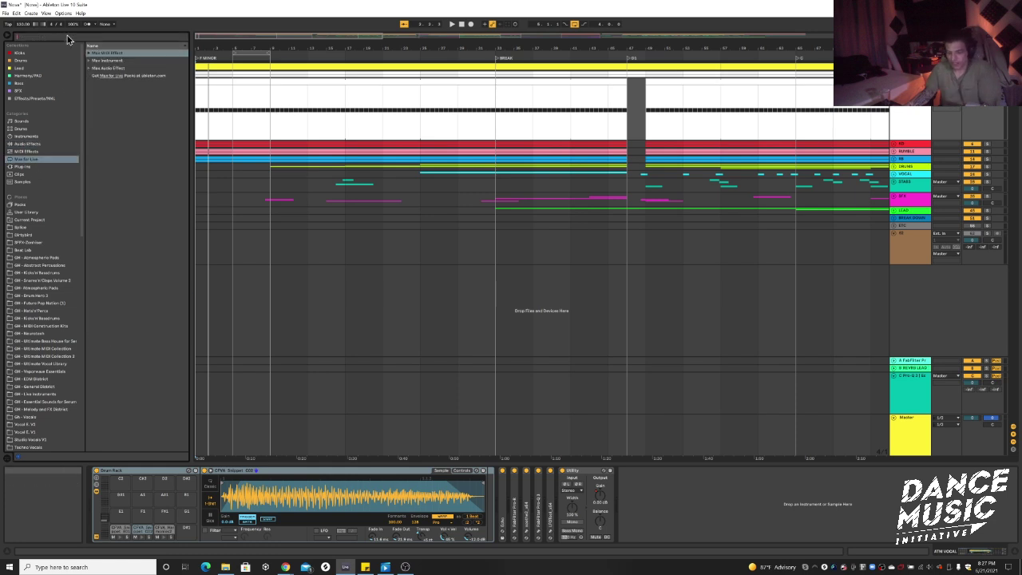
pyautogui.write('eq8')
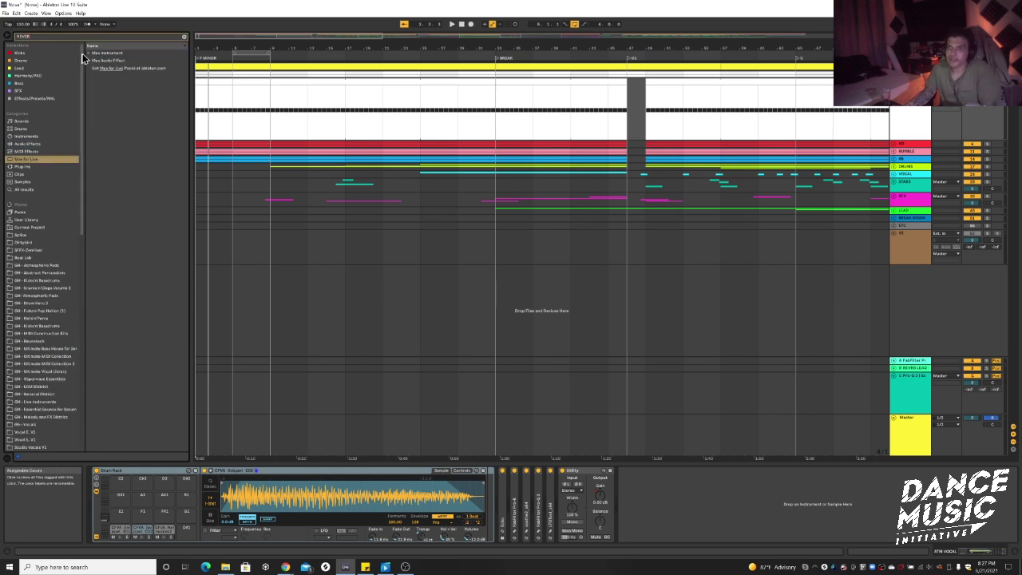
pyautogui.click(89, 61)
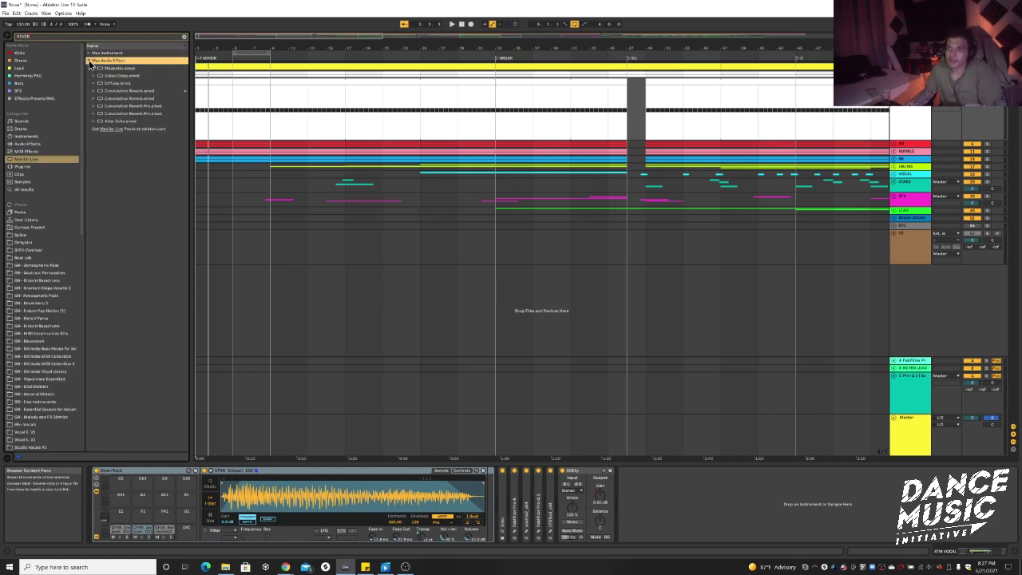
pyautogui.click(155, 91)
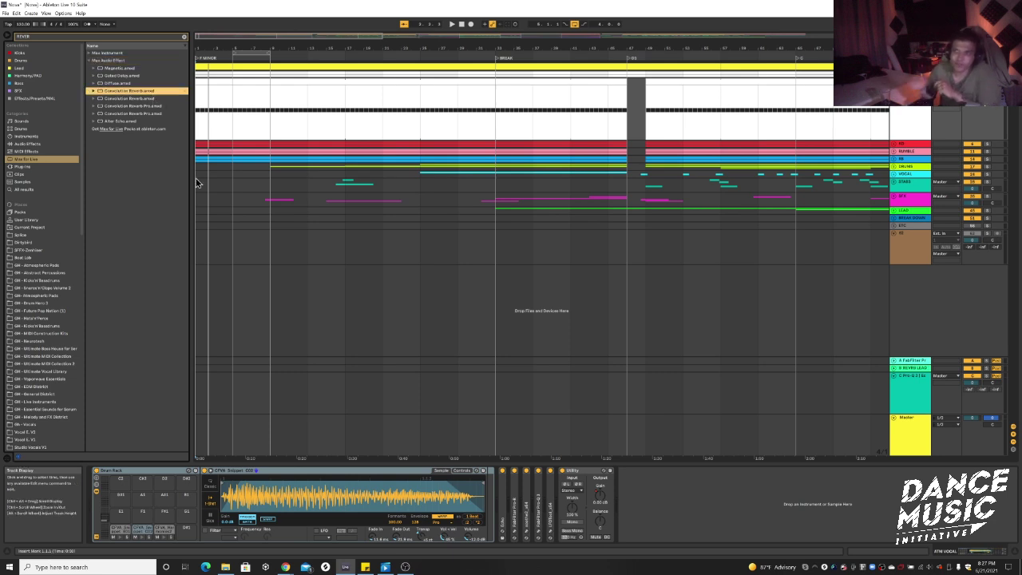
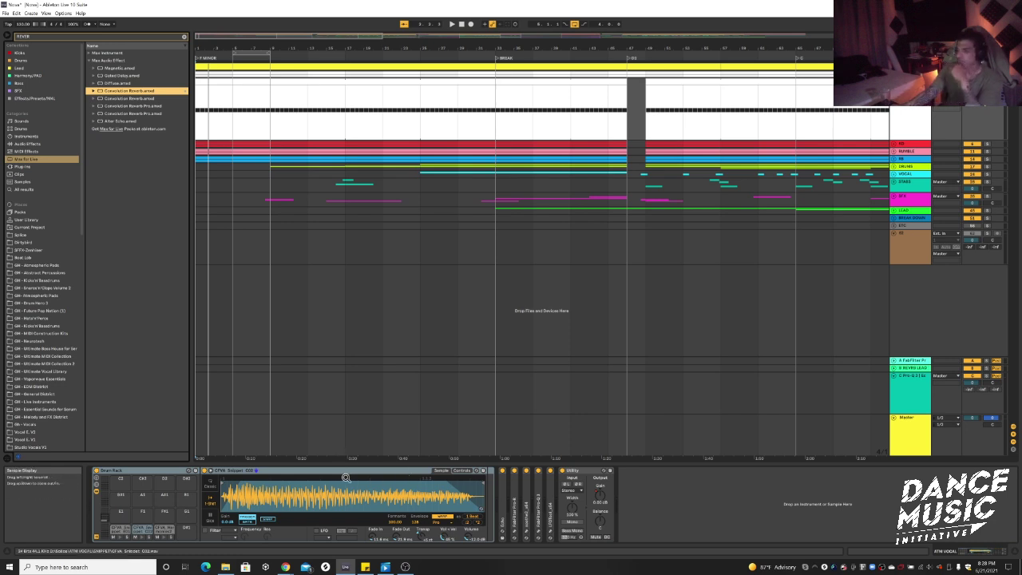
# - Play the ATM VOCAL track and lower the start point of its LFOTool curve to the bottom of the graph
pyautogui.press('space')
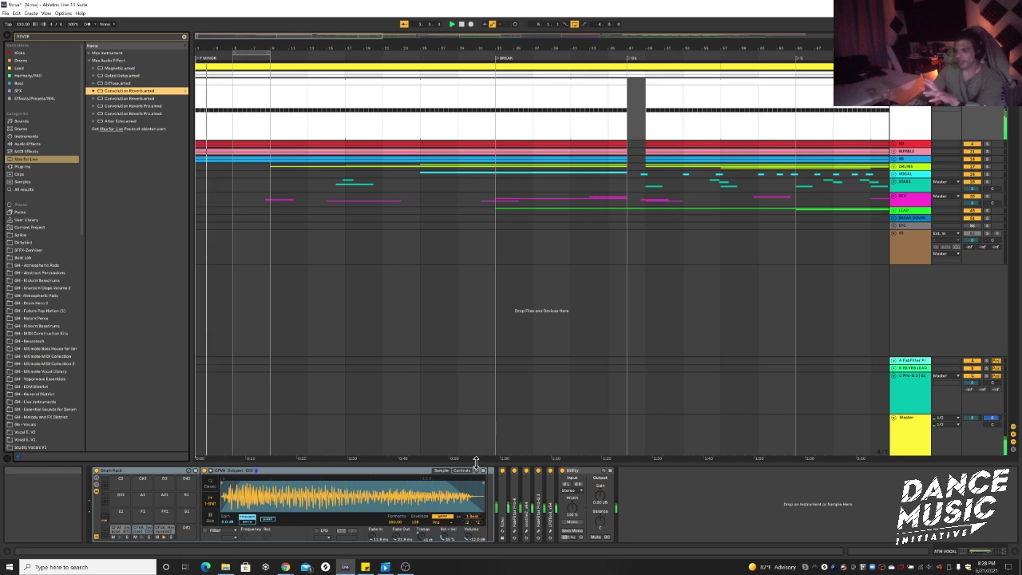
pyautogui.click(559, 471)
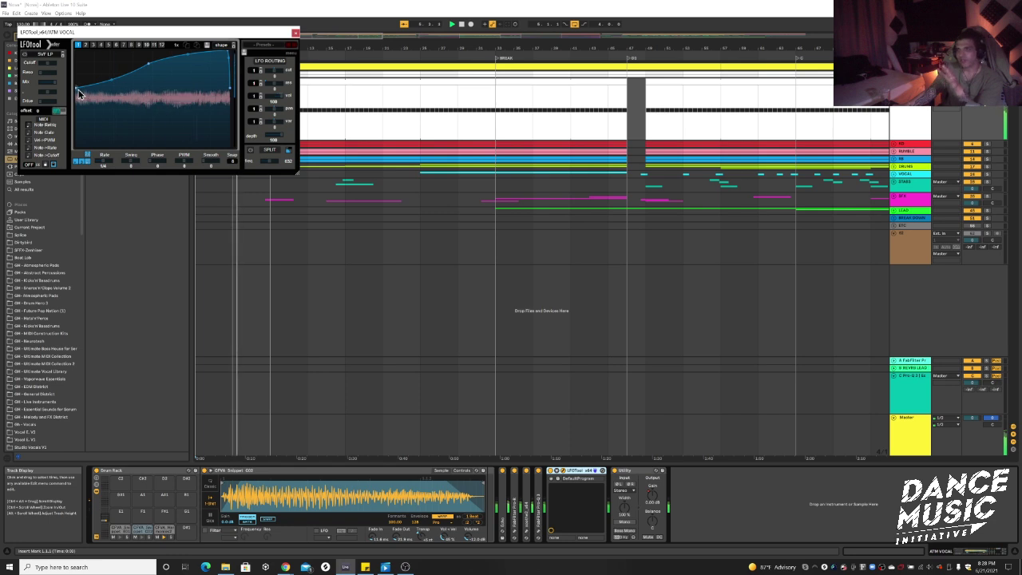
pyautogui.moveTo(80, 96); pyautogui.dragTo(70, 194)
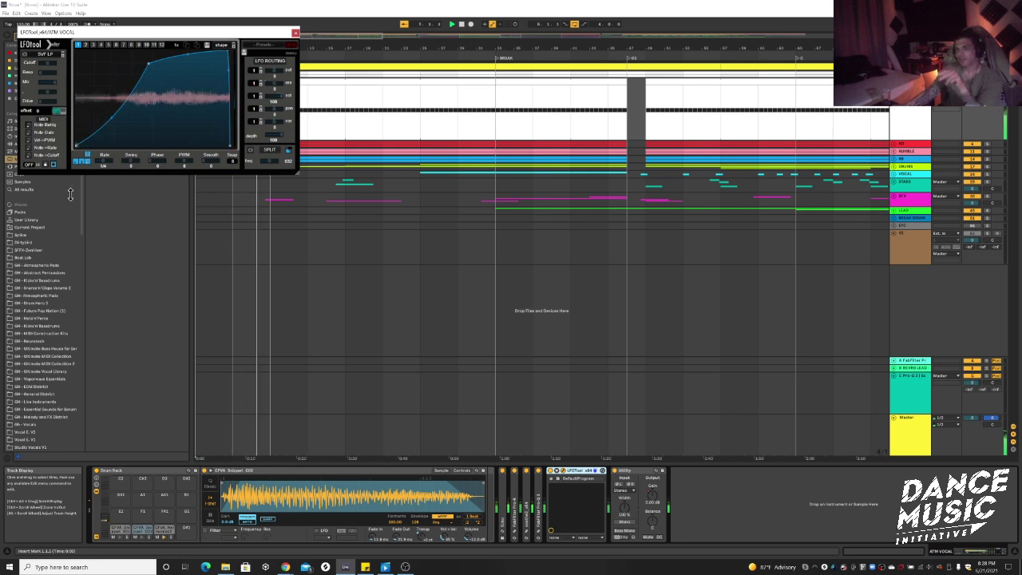
pyautogui.moveTo(70, 194); pyautogui.dragTo(66, 128)
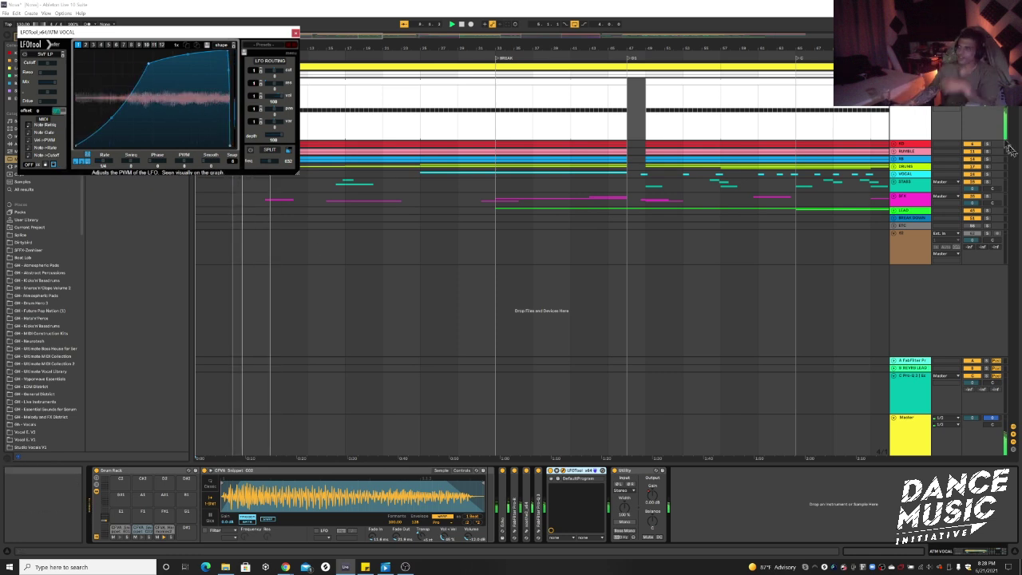
# - Raise the start point of the LFOTool curve to about the middle of the graph and close the plug-in window
pyautogui.click(572, 470)
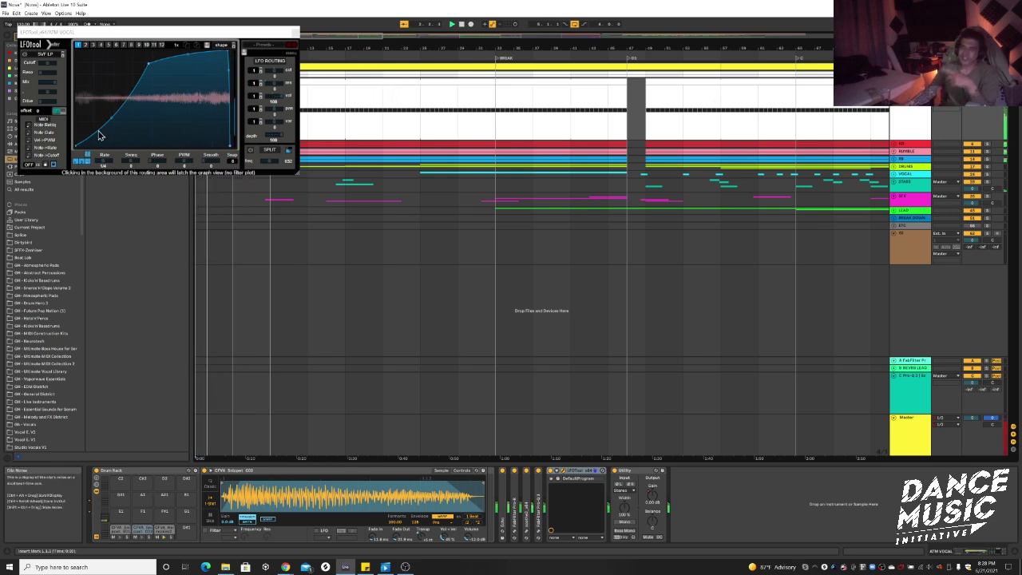
pyautogui.moveTo(78, 150); pyautogui.dragTo(67, 104)
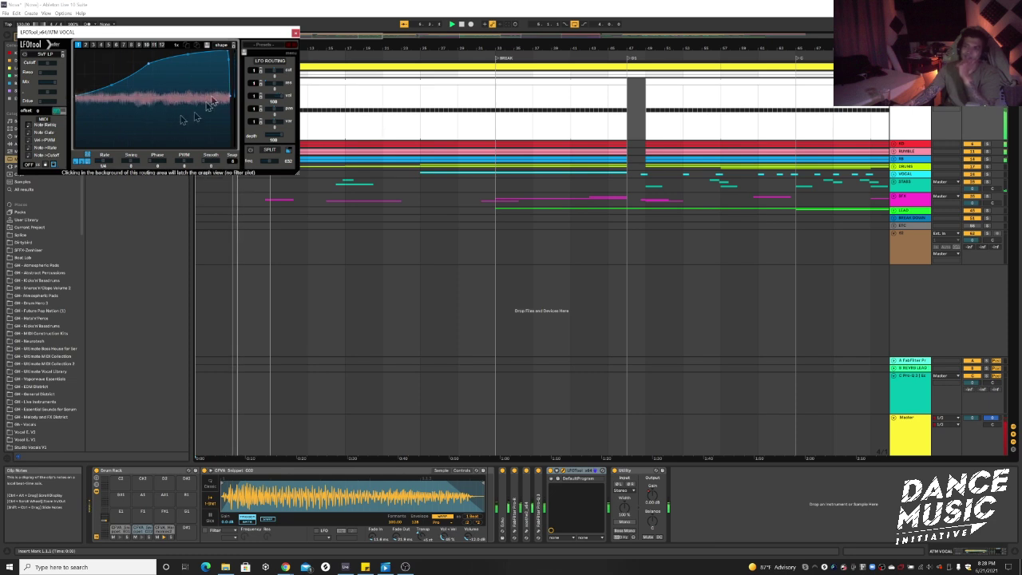
pyautogui.click(295, 34)
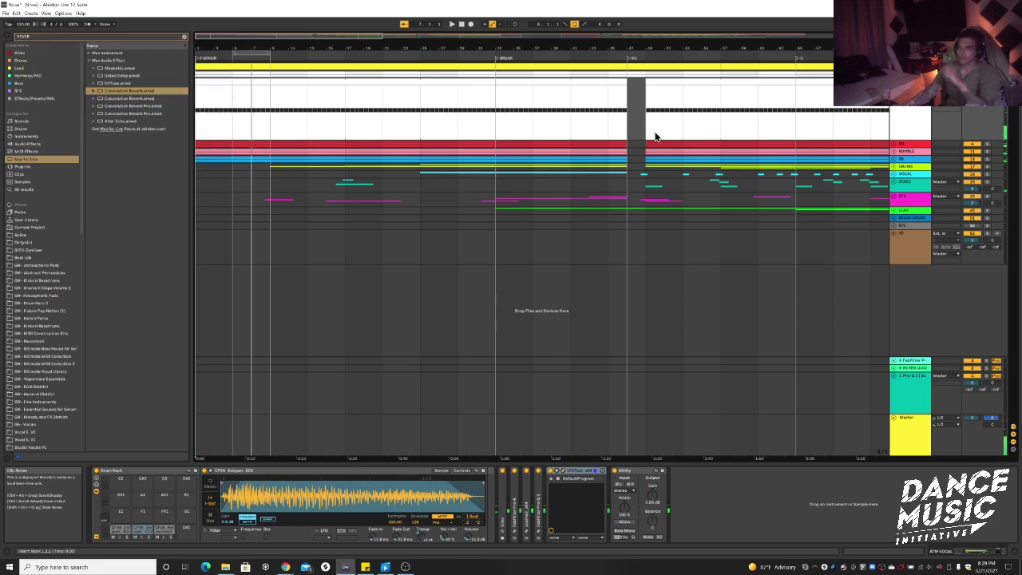
pyautogui.click(564, 473)
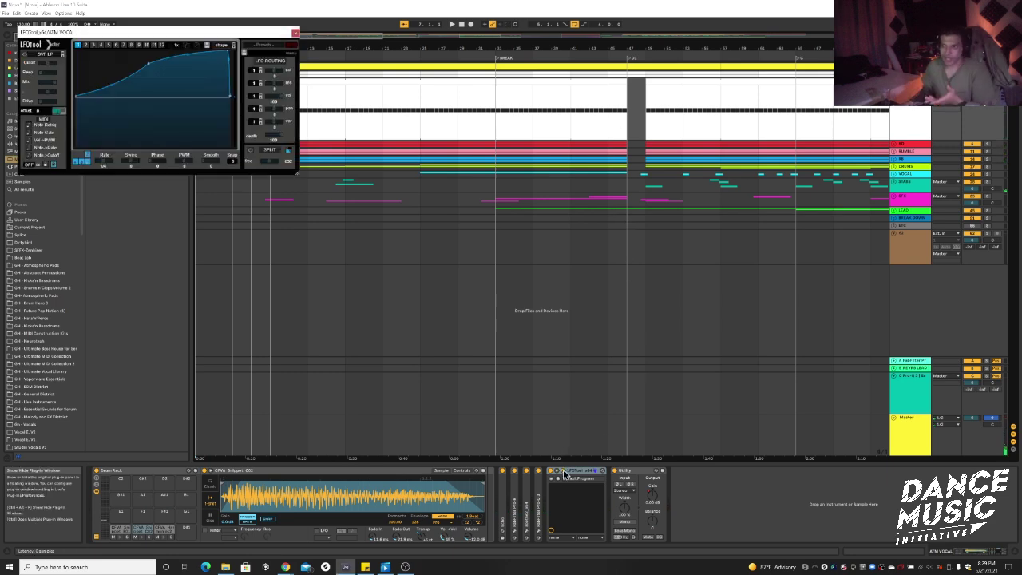
pyautogui.click(295, 32)
# - Clear the browser search and add a Compressor between LFOTool and Utility in the ATM VOCAL device chain
pyautogui.click(32, 145)
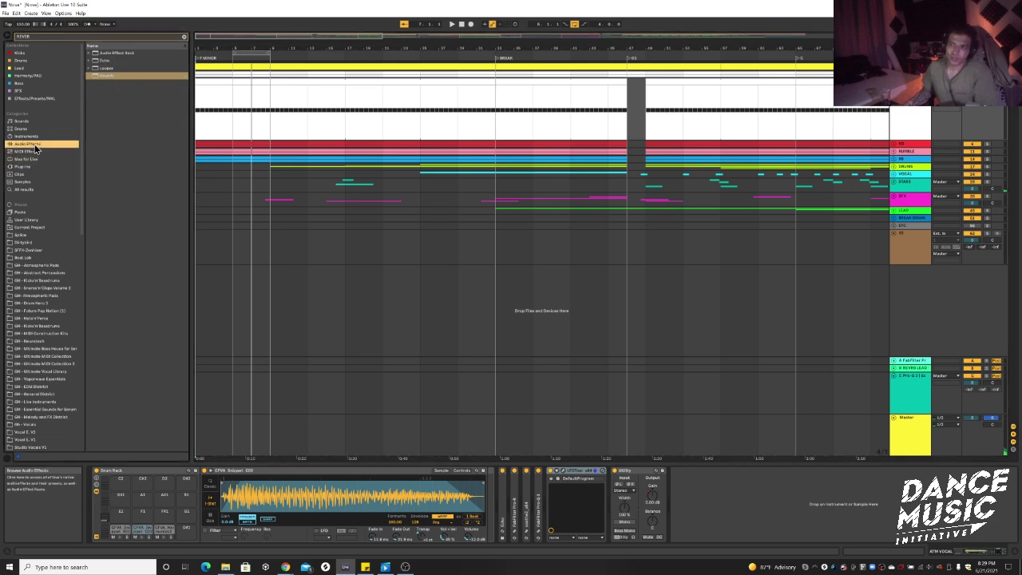
pyautogui.click(185, 37)
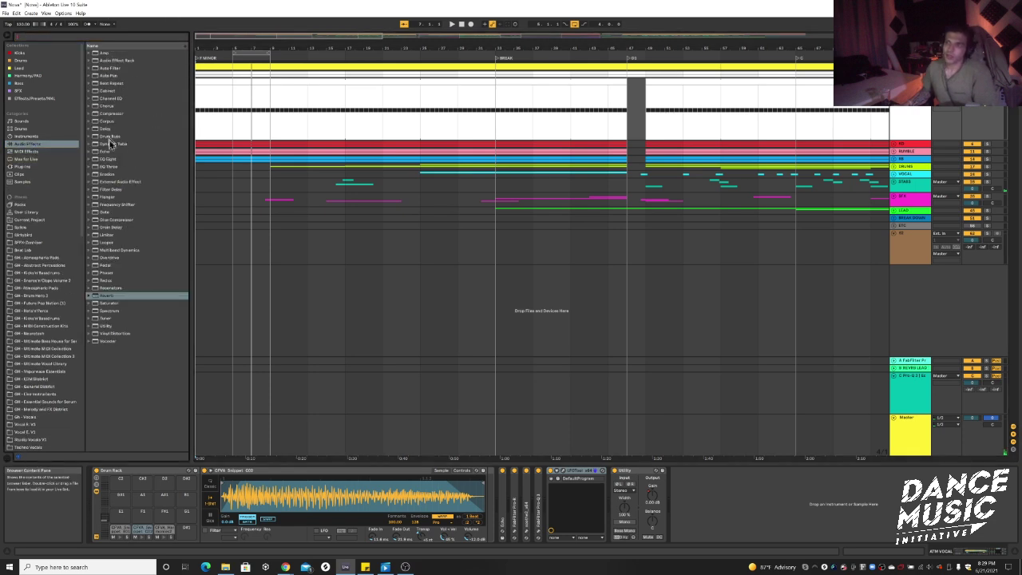
pyautogui.click(122, 113)
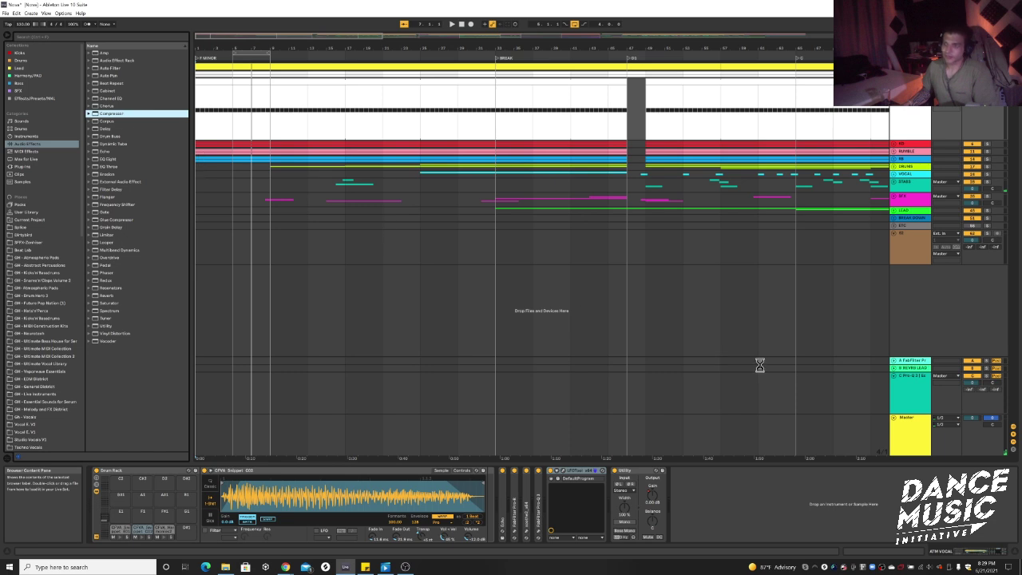
pyautogui.moveTo(550, 419); pyautogui.dragTo(702, 477)
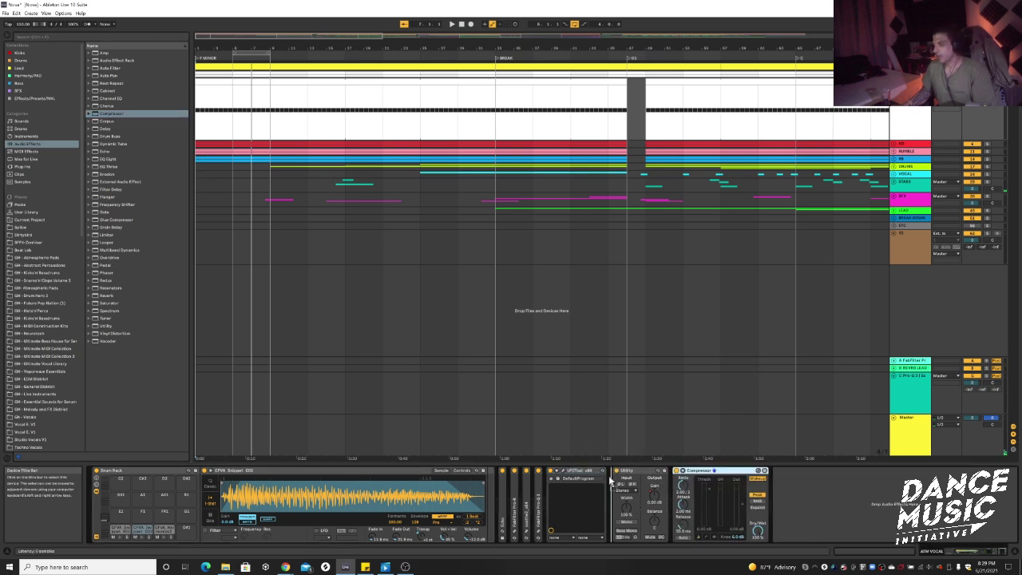
pyautogui.moveTo(550, 473); pyautogui.dragTo(551, 475)
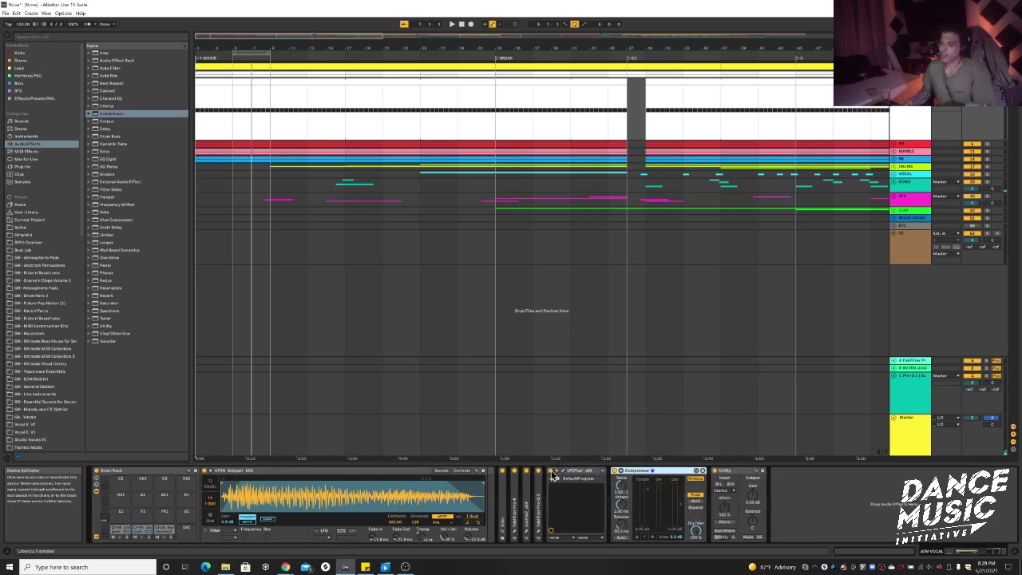
# - Enable the Compressor's external sidechain with KD 1 as its audio source and show its activity view
pyautogui.click(620, 477)
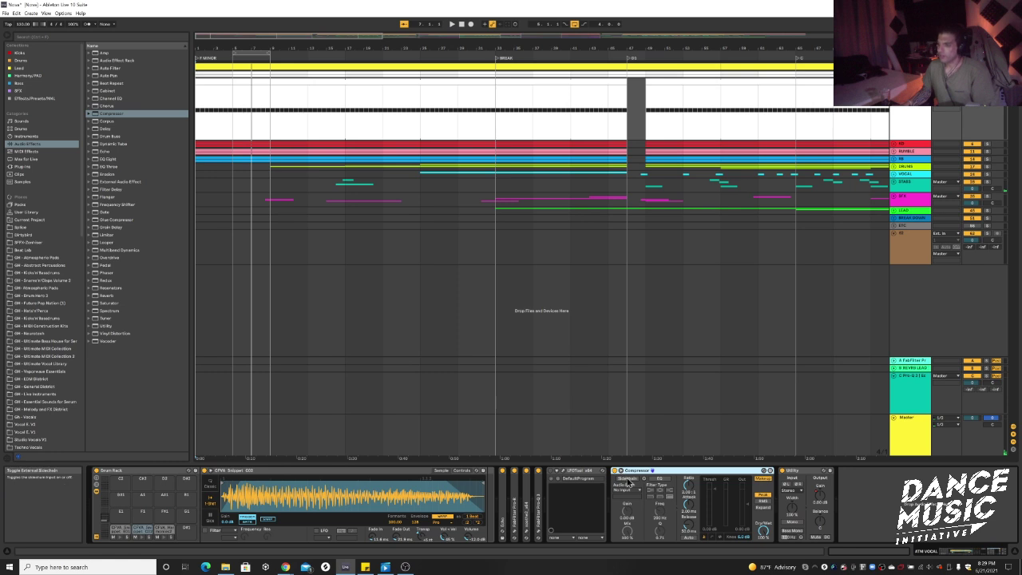
pyautogui.click(628, 479)
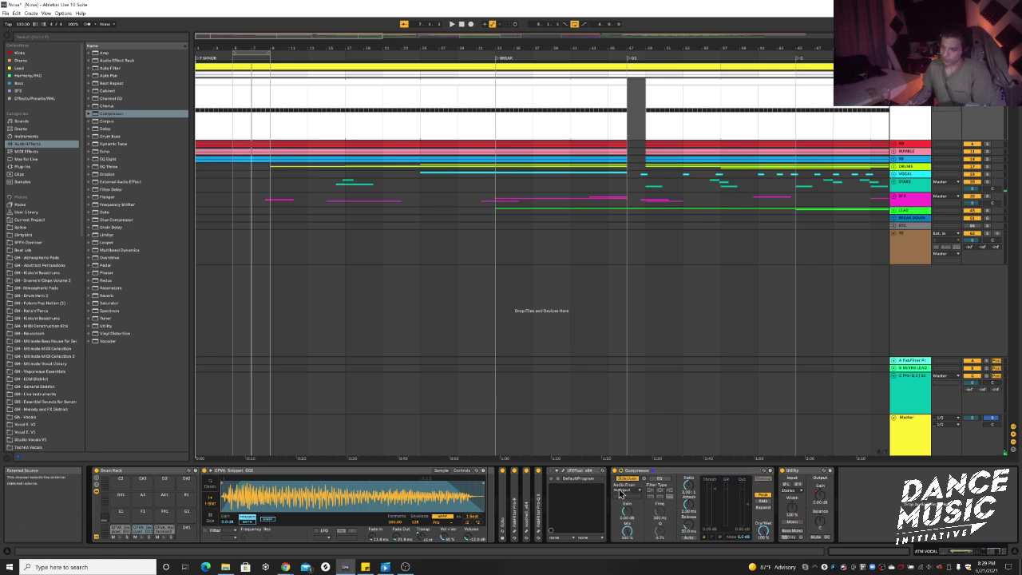
pyautogui.click(628, 491)
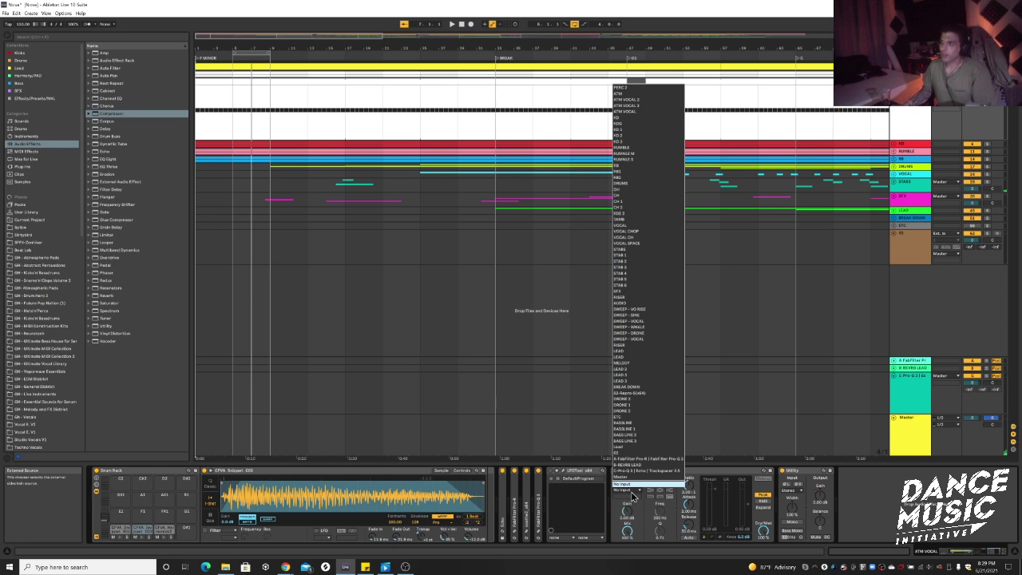
pyautogui.click(642, 130)
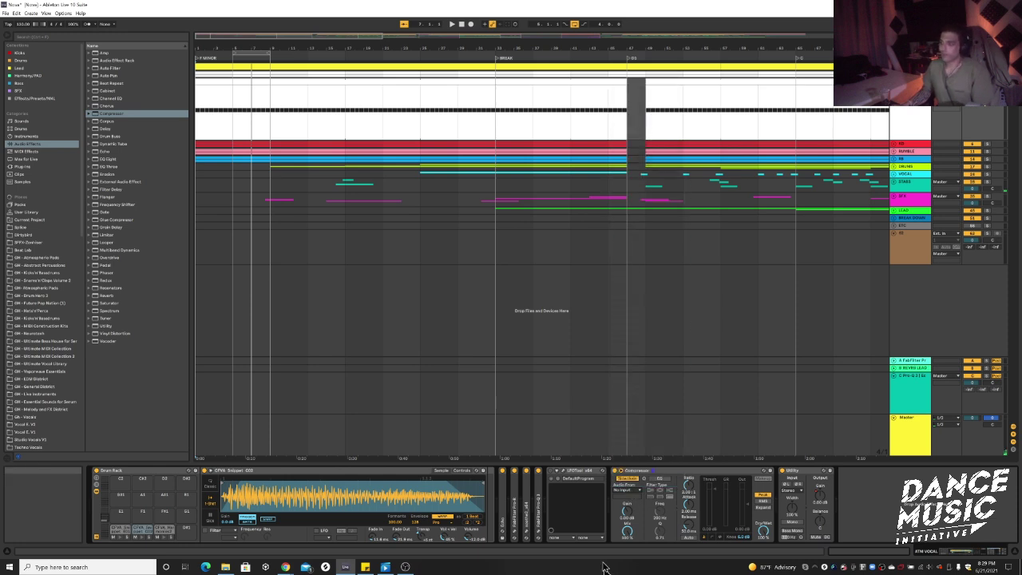
pyautogui.click(711, 537)
# - Play the ATM VOCAL track and bypass the Compressor, reactivating it to compare the sound with and without ducking
pyautogui.press('space')
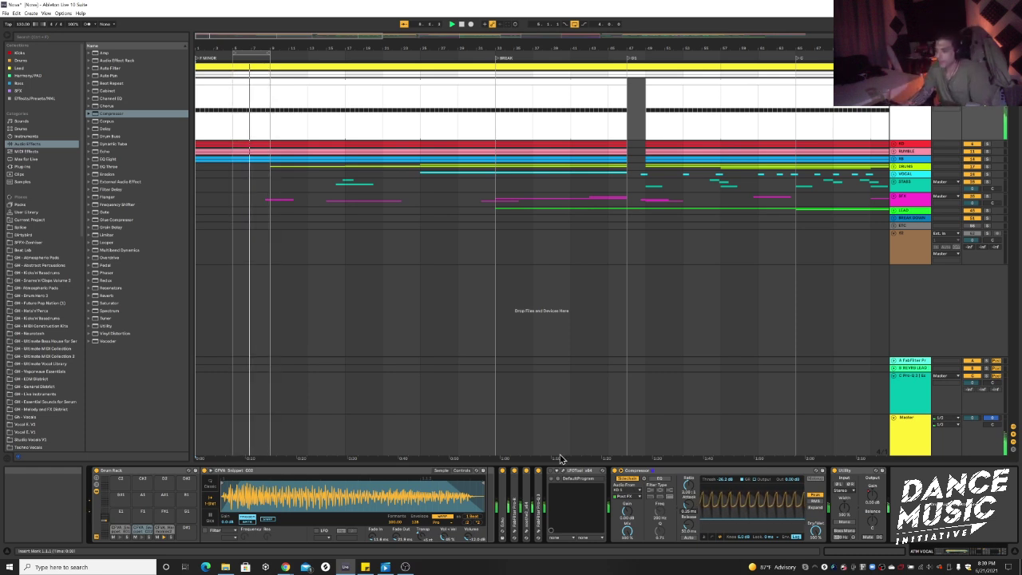
pyautogui.click(619, 471)
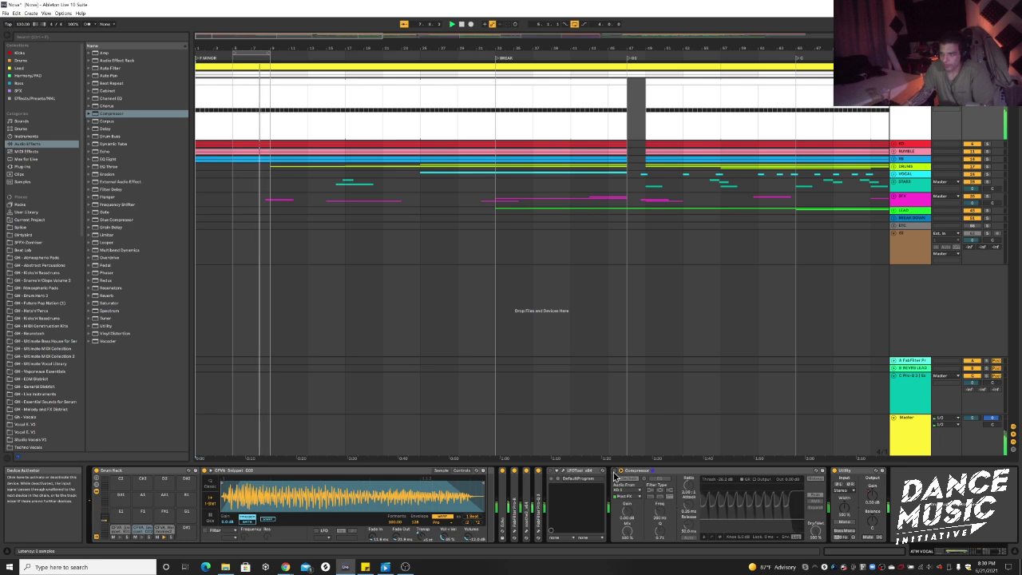
pyautogui.click(615, 474)
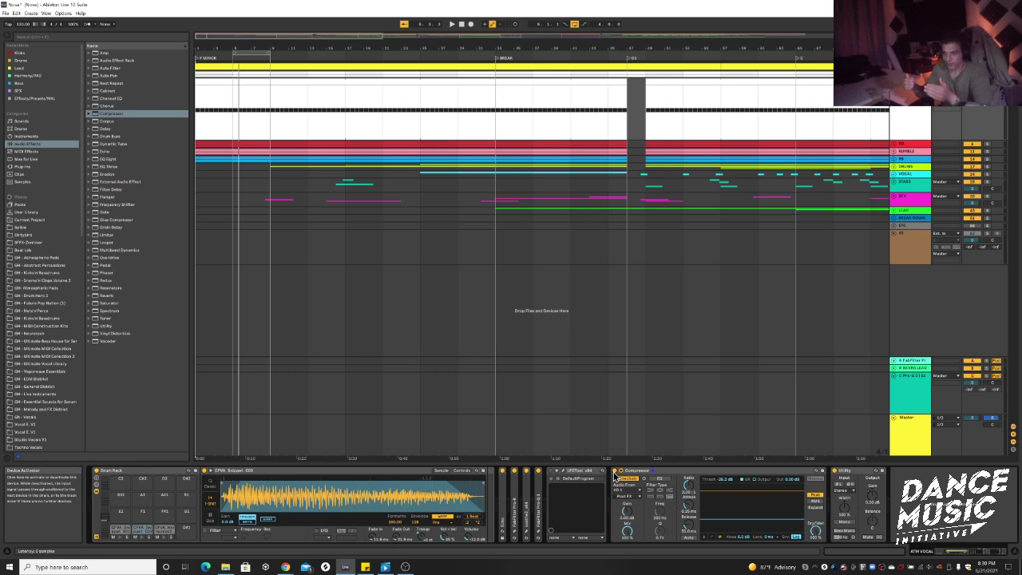
# - Play the track again and raise the Compressor's threshold to about -14.8 dB
pyautogui.press('space')
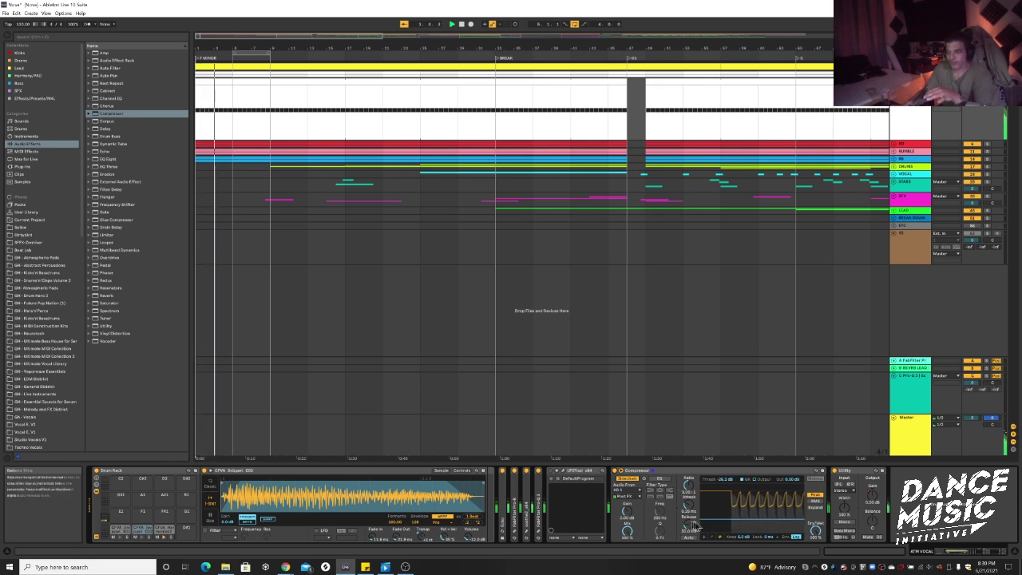
pyautogui.moveTo(706, 515); pyautogui.dragTo(712, 509)
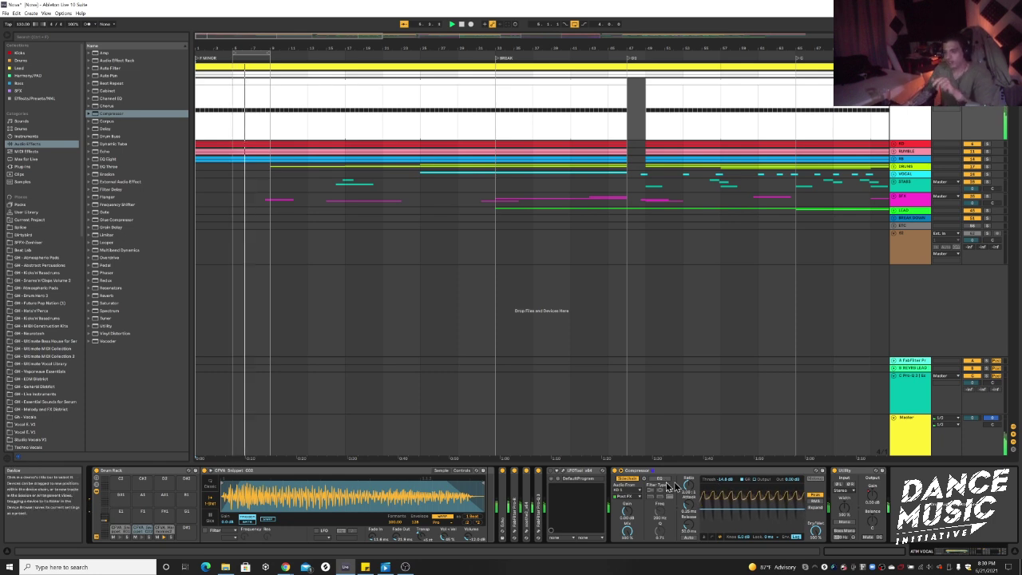
# - Bypass the Compressor and remove it from the ATM VOCAL device chain
pyautogui.click(618, 471)
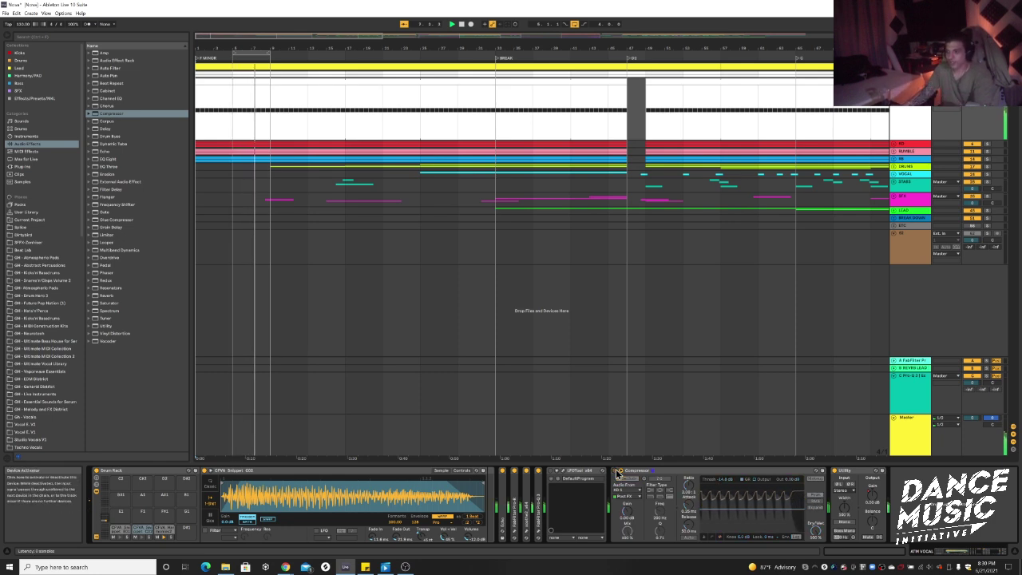
pyautogui.click(675, 473)
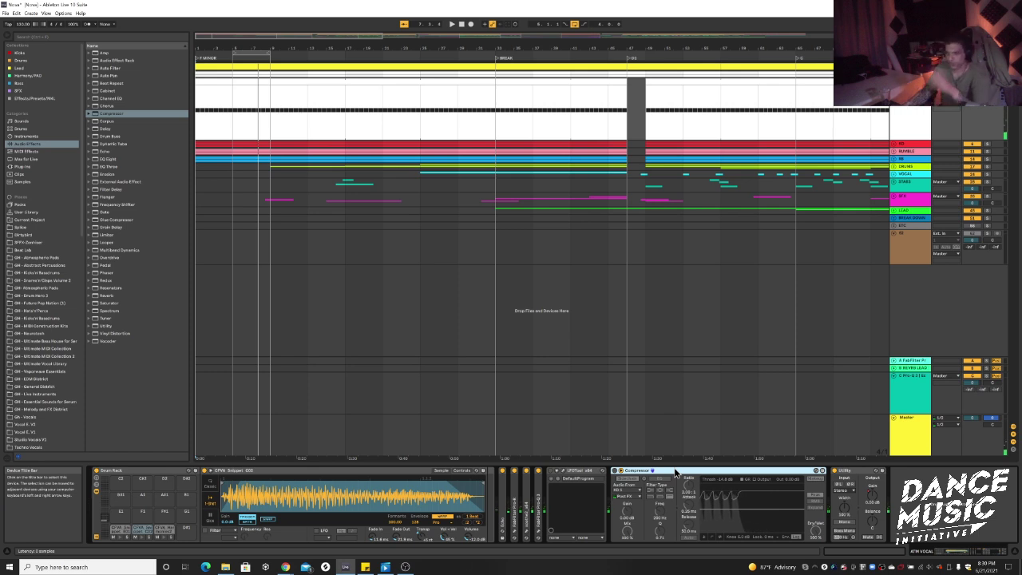
pyautogui.press('Delete')
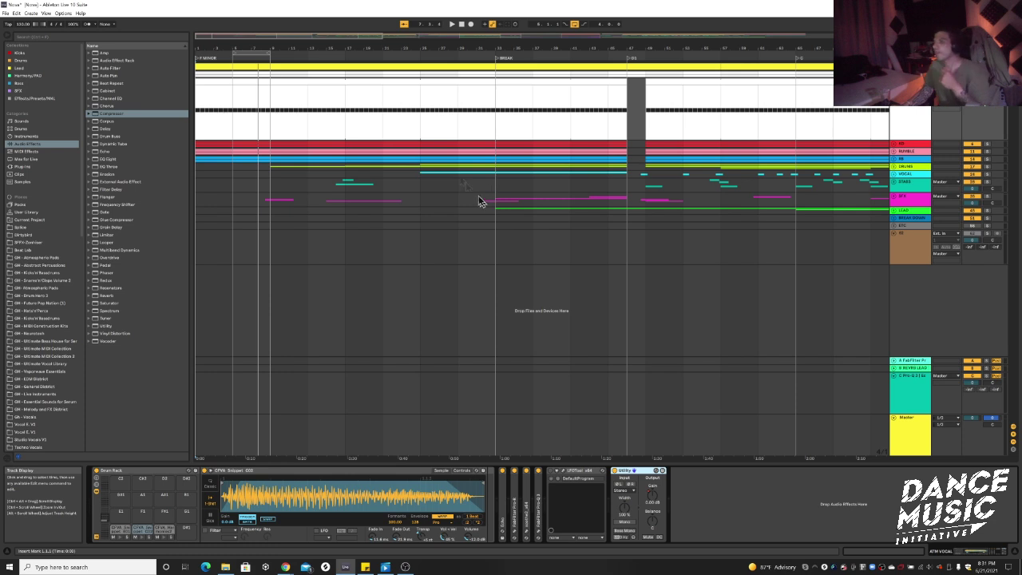
# - Place the insert marker at bar 1 on the DRUMS group and play the arrangement from there
pyautogui.scroll(-3, 315, 95)
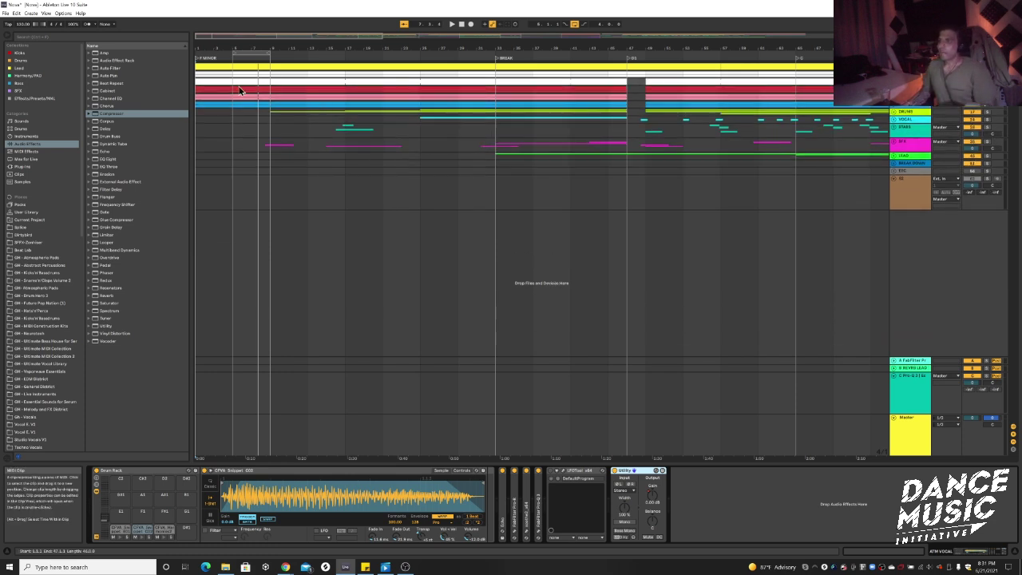
pyautogui.click(204, 117)
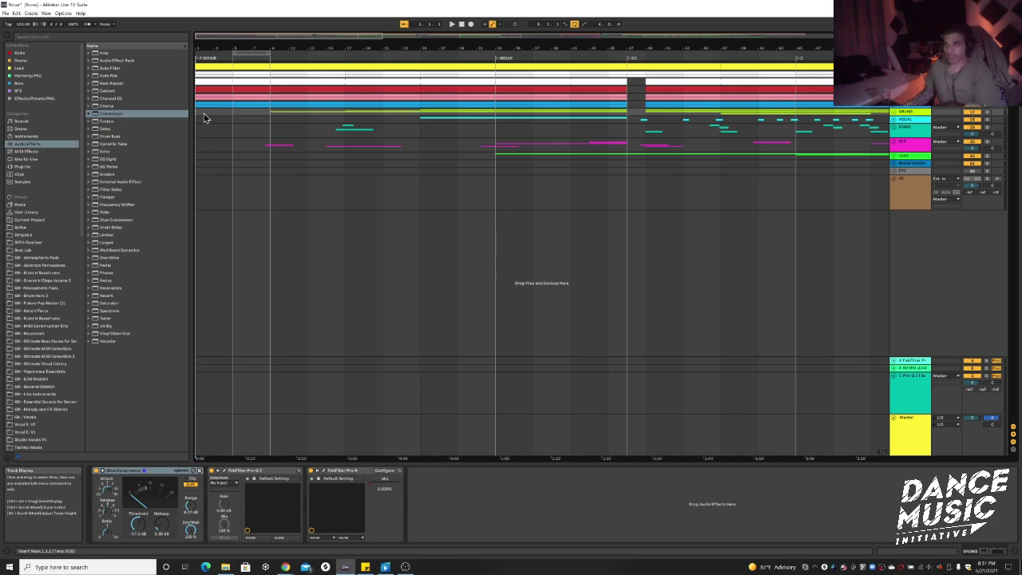
pyautogui.press('space')
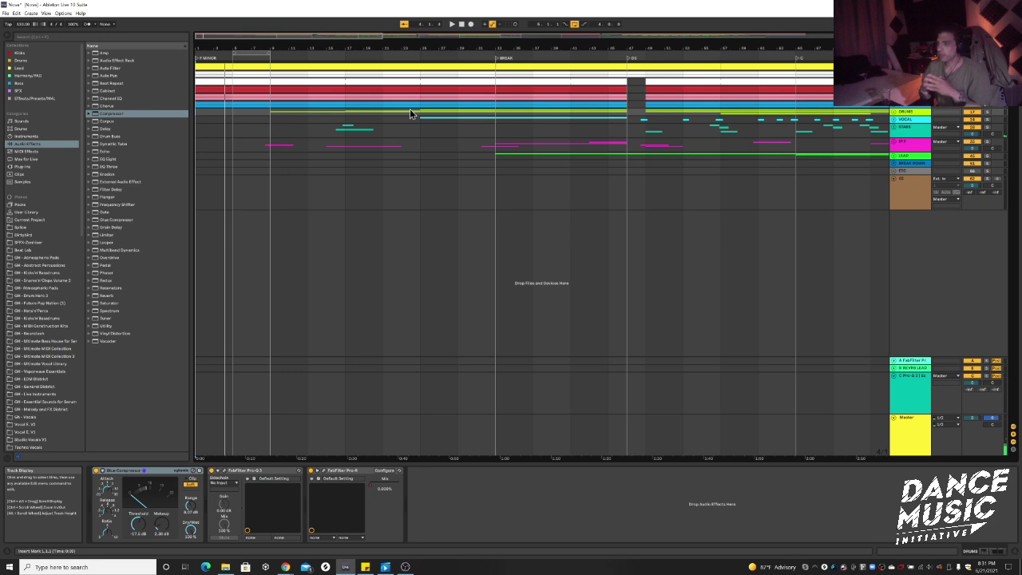
# - Unfold the VOCAL and DRUMS groups and expand the CH, ride and TAMB tracks inside DRUMS
pyautogui.scroll(5, 364, 121)
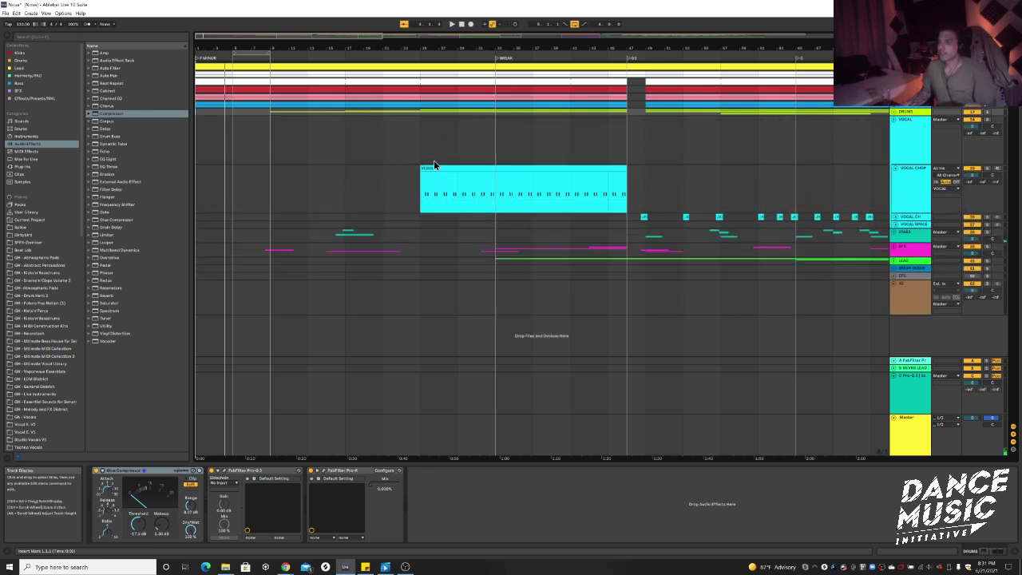
pyautogui.scroll(5, 442, 120)
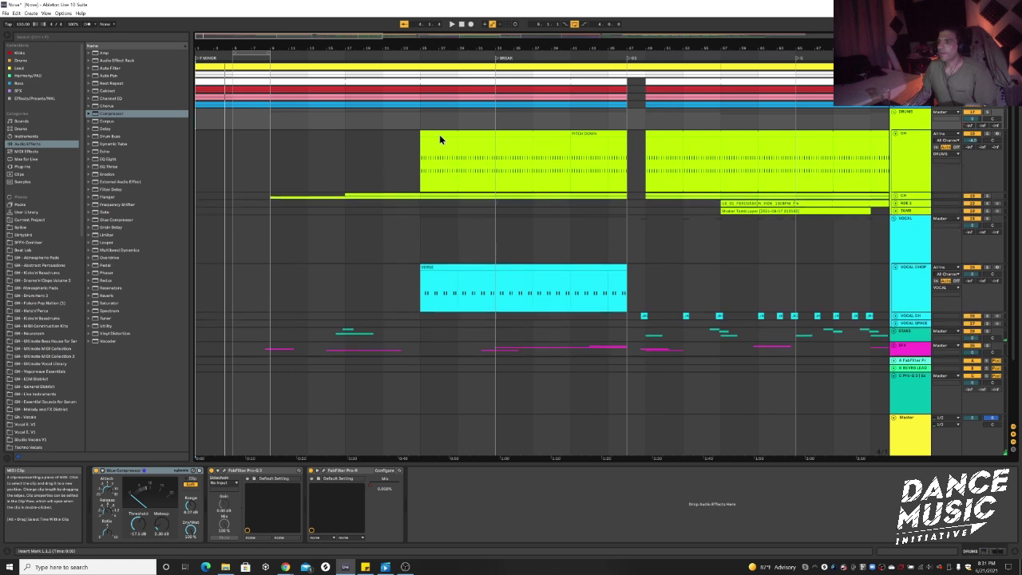
pyautogui.click(907, 116)
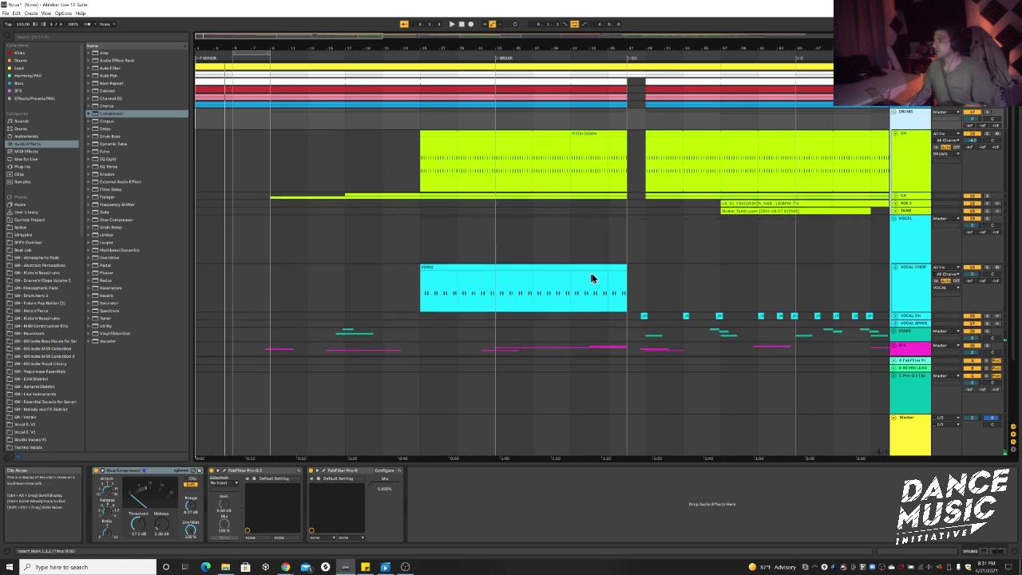
pyautogui.click(894, 196)
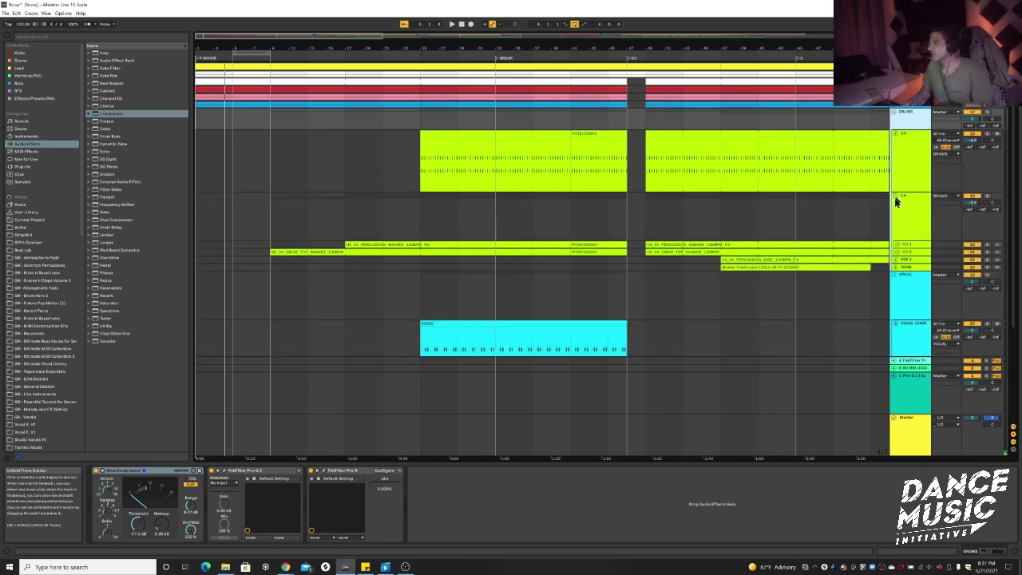
pyautogui.click(895, 264)
pyautogui.click(897, 294)
pyautogui.scroll(-3, 528, 155)
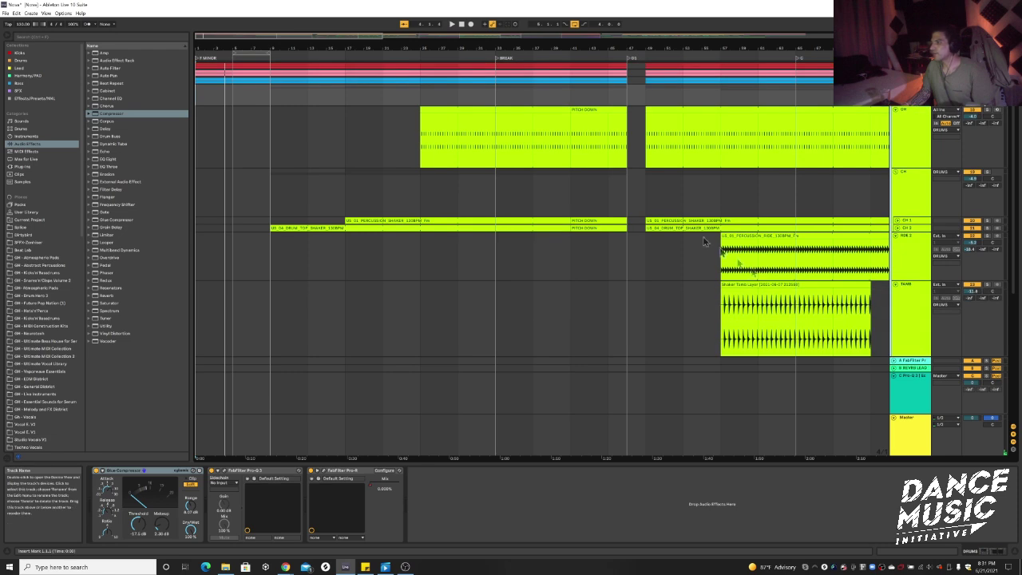
pyautogui.scroll(2, 528, 156)
# - Solo the DRUMS group and the OH track and play the first OH clip
pyautogui.click(514, 138)
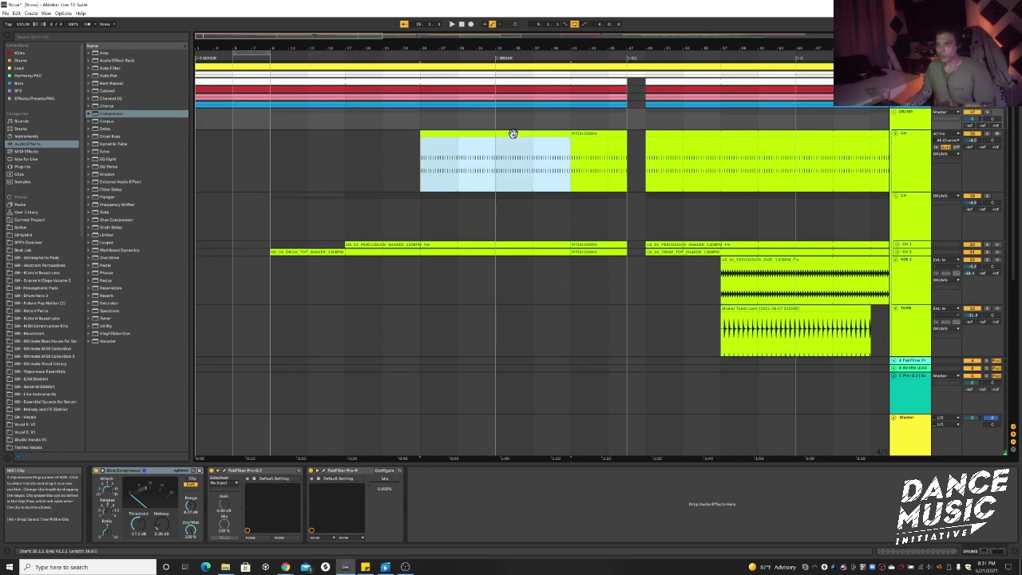
pyautogui.click(988, 117)
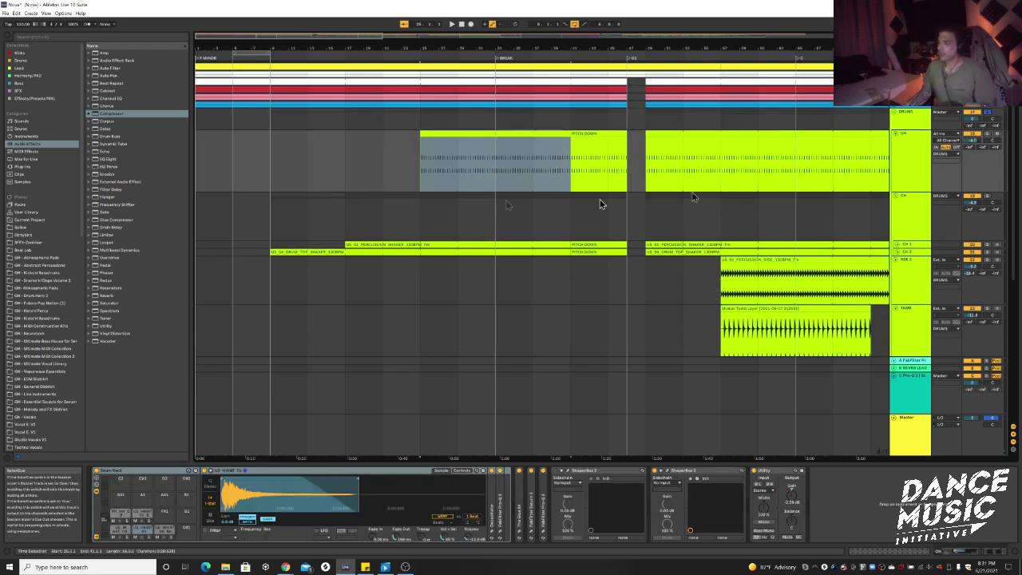
pyautogui.press('space')
pyautogui.press('+')
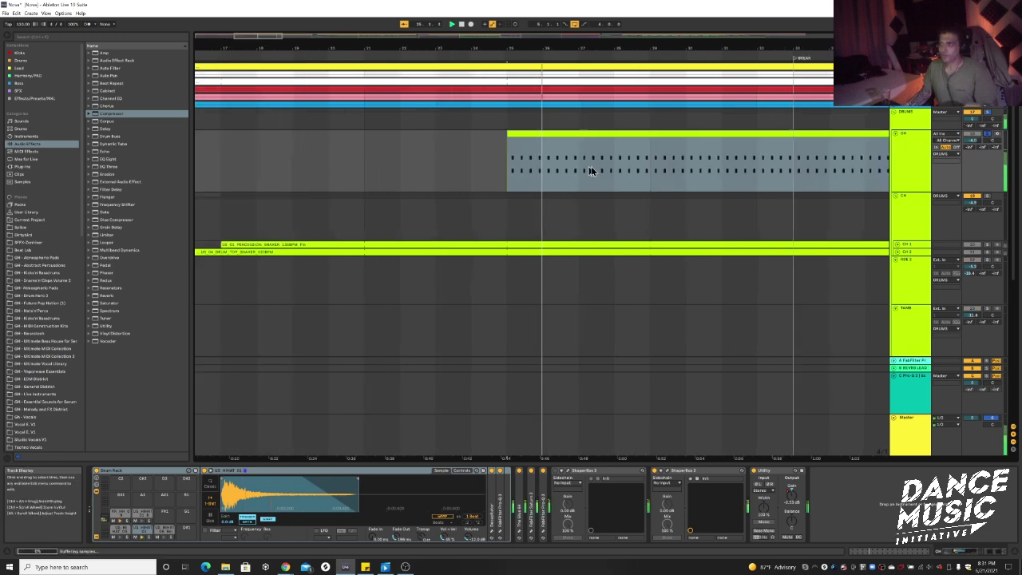
pyautogui.click(915, 172)
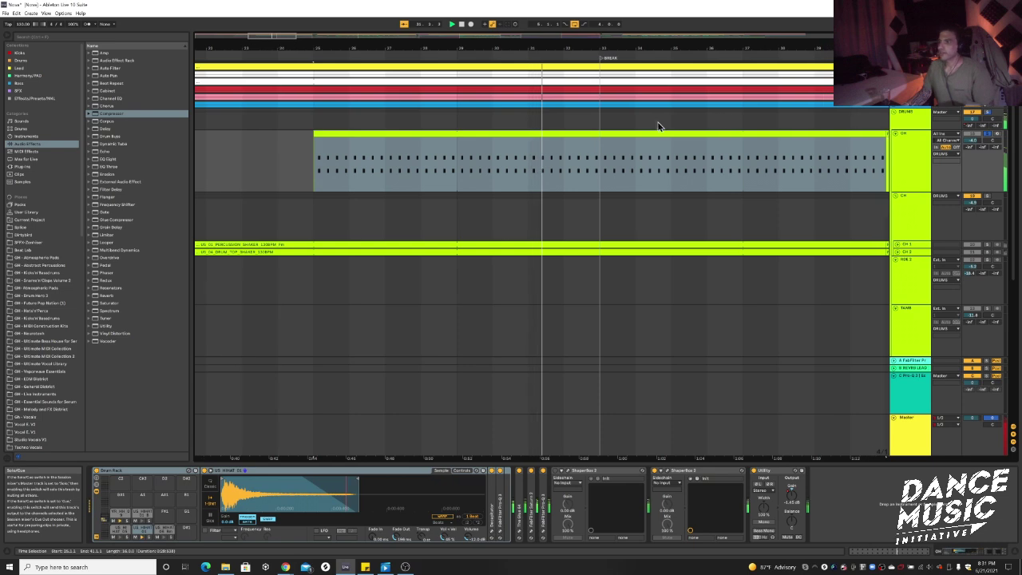
# - Bring the kick waveform and OH notes into close view and set the arrangement's fixed grid to 1/8
pyautogui.scroll(2, 558, 91)
pyautogui.scroll(2, 526, 142)
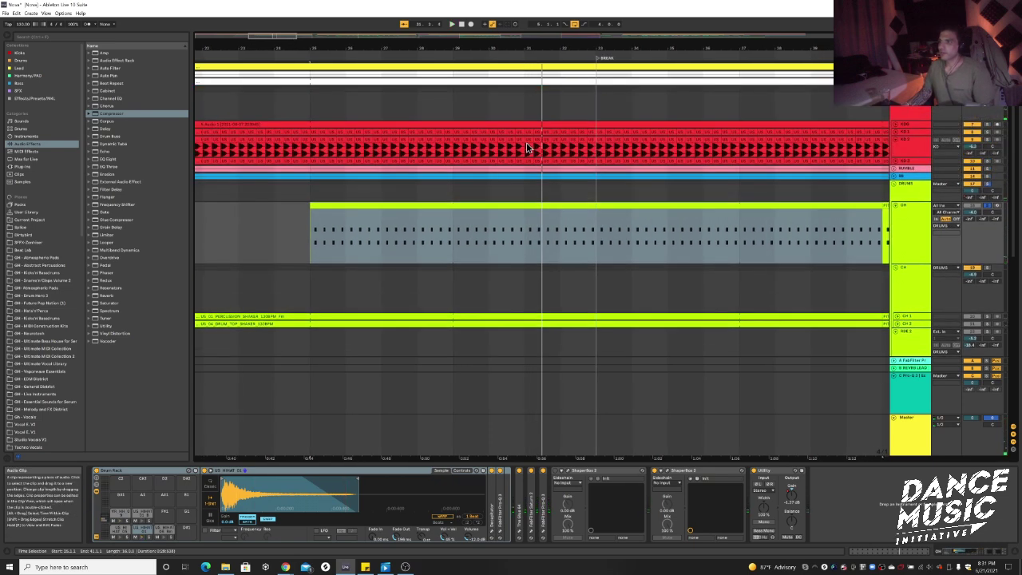
pyautogui.scroll(6, 527, 147)
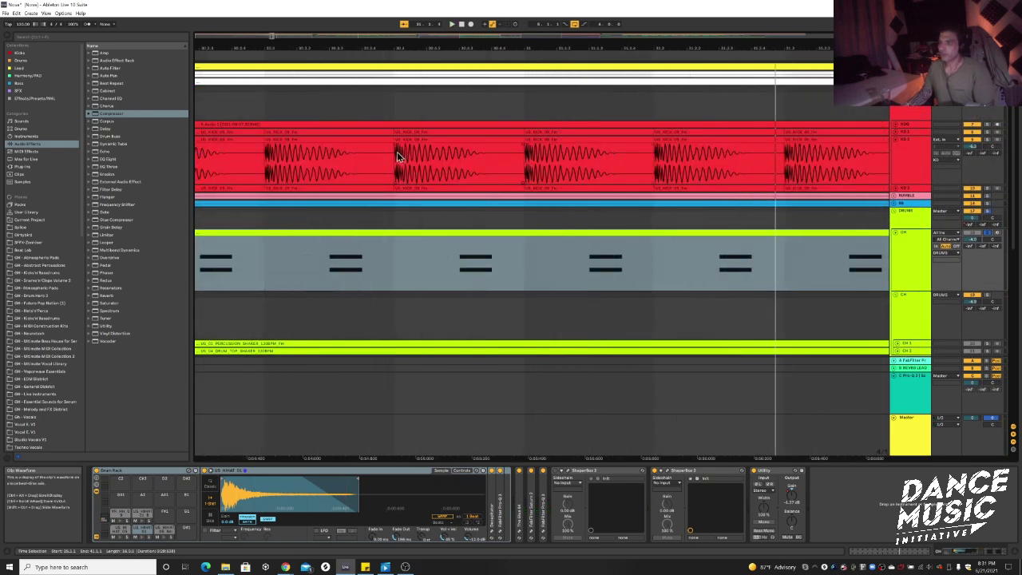
pyautogui.rightClick(440, 256)
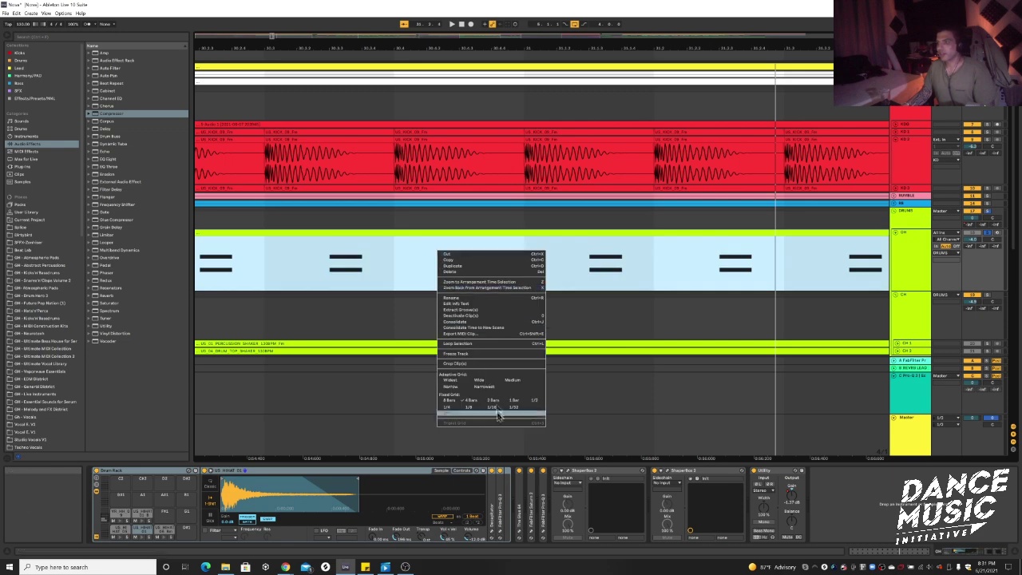
pyautogui.click(475, 412)
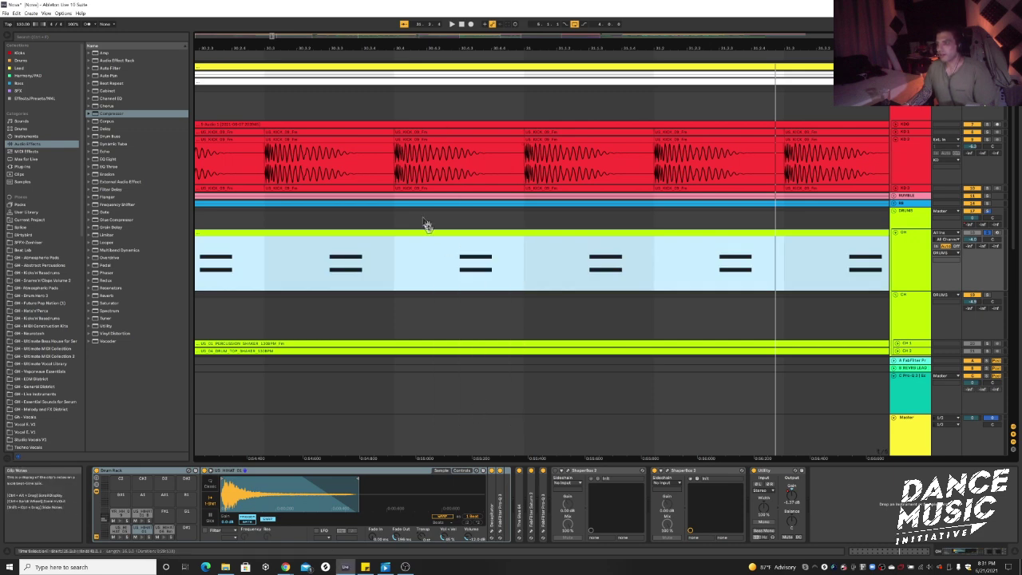
# - Highlight the half beat at 30.4.1 in the OH clip, then the offbeat half from 30.4.3 that holds the hat notes
pyautogui.click(408, 257)
pyautogui.click(408, 256)
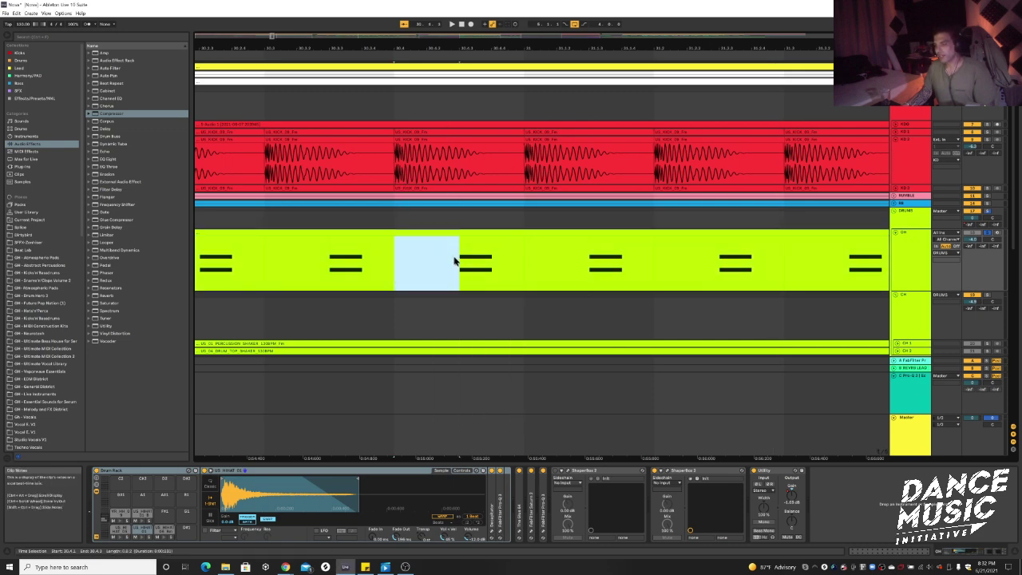
pyautogui.click(518, 255)
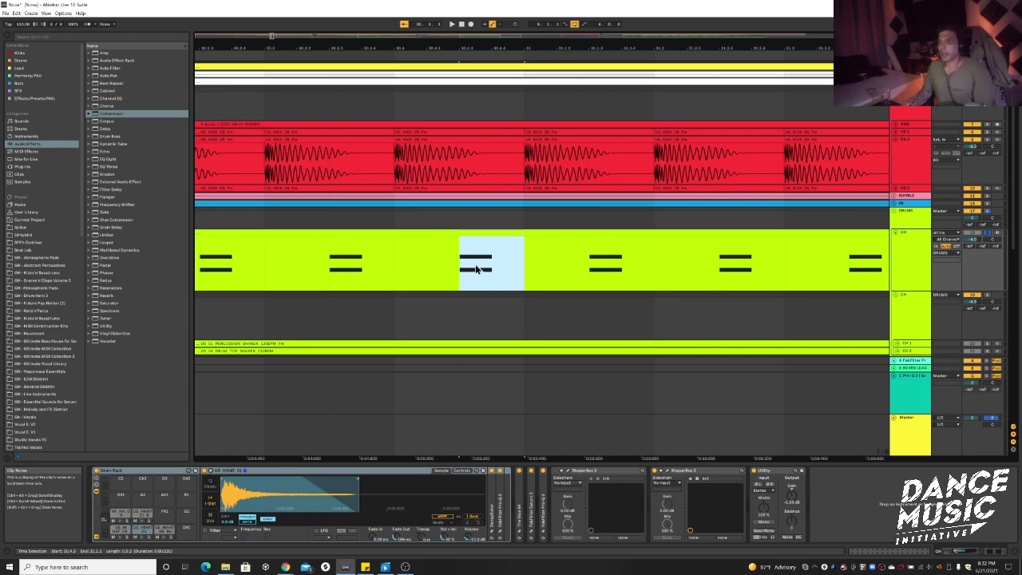
pyautogui.scroll(-4, 476, 269)
pyautogui.scroll(4, 479, 270)
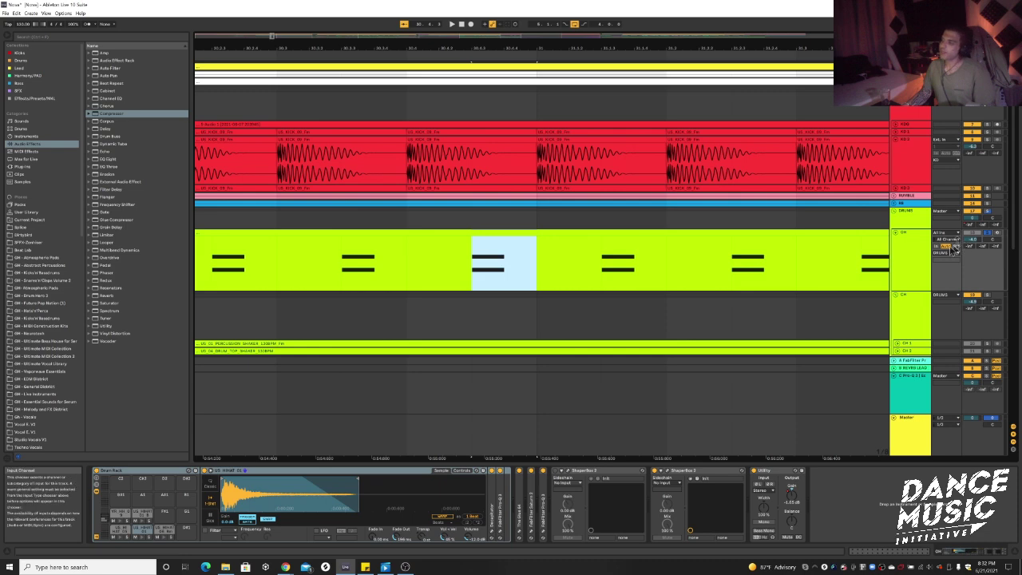
# - Select the OH track and review its clips across the whole arrangement
pyautogui.click(914, 257)
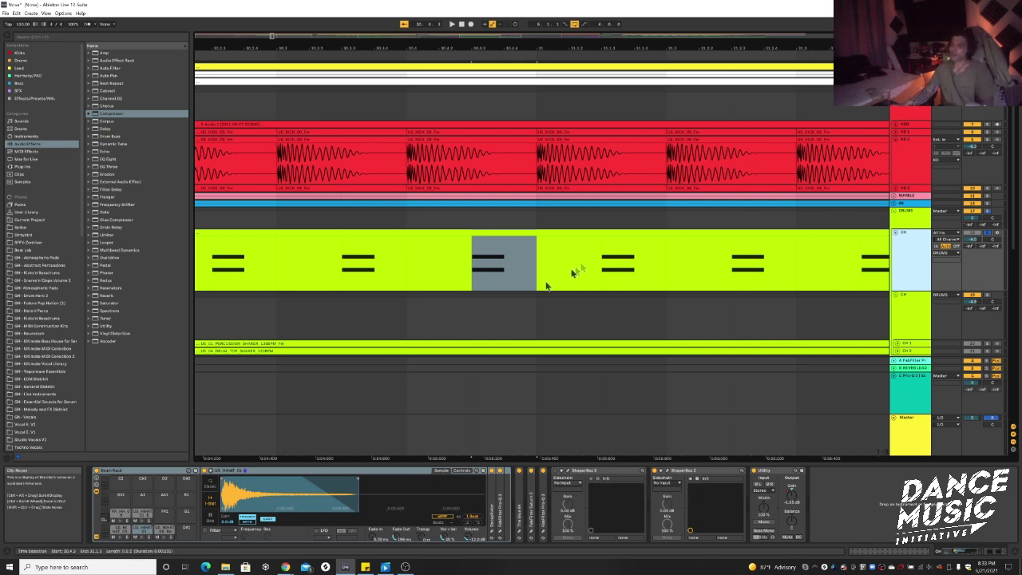
pyautogui.press('-')
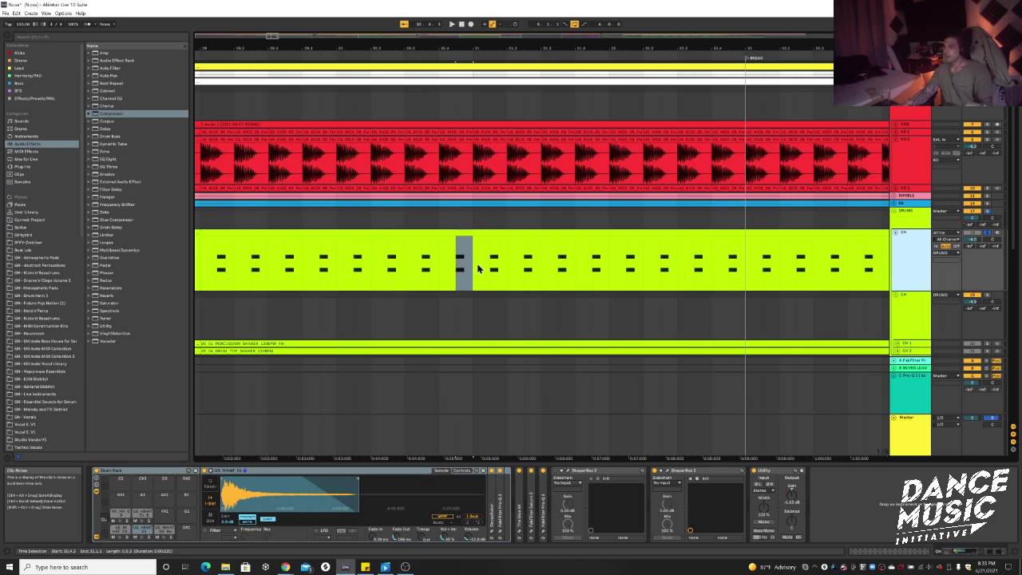
pyautogui.press('-')
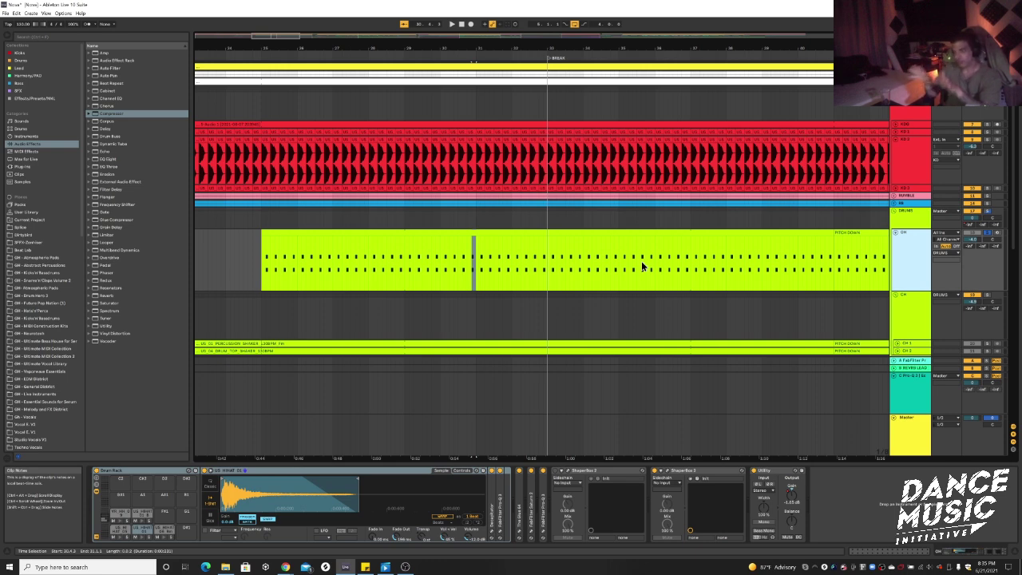
pyautogui.scroll(-10, 641, 263)
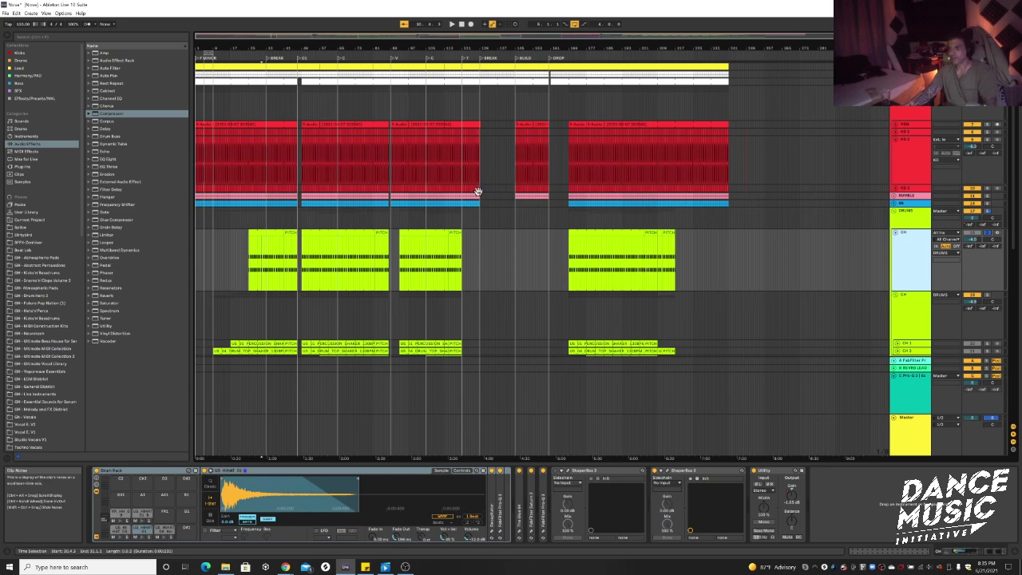
# - Collapse the OH track and enlarge the CH 1 and CH 2 shaker tracks to examine their clips up close
pyautogui.scroll(-1, 428, 163)
pyautogui.scroll(-2, 429, 163)
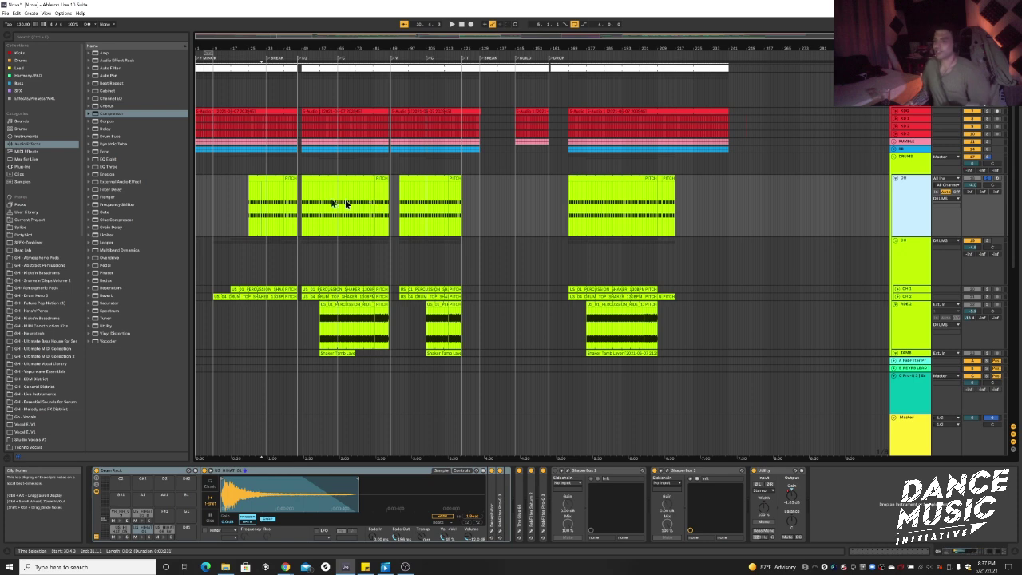
pyautogui.keyDown('ctrl'); pyautogui.scroll(5, 323, 202); pyautogui.keyUp('ctrl')
pyautogui.keyDown('alt'); pyautogui.scroll(-5, 389, 191); pyautogui.keyUp('alt')
pyautogui.keyDown('alt'); pyautogui.scroll(4, 389, 236); pyautogui.keyUp('alt')
pyautogui.keyDown('alt'); pyautogui.scroll(2, 389, 237); pyautogui.keyUp('alt')
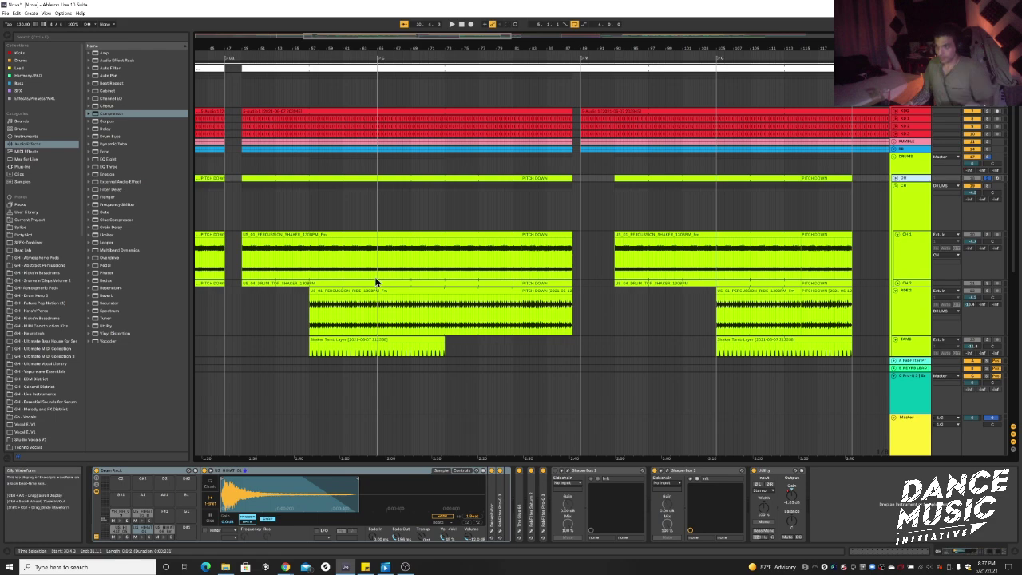
pyautogui.keyDown('alt'); pyautogui.scroll(2, 372, 283); pyautogui.keyUp('alt')
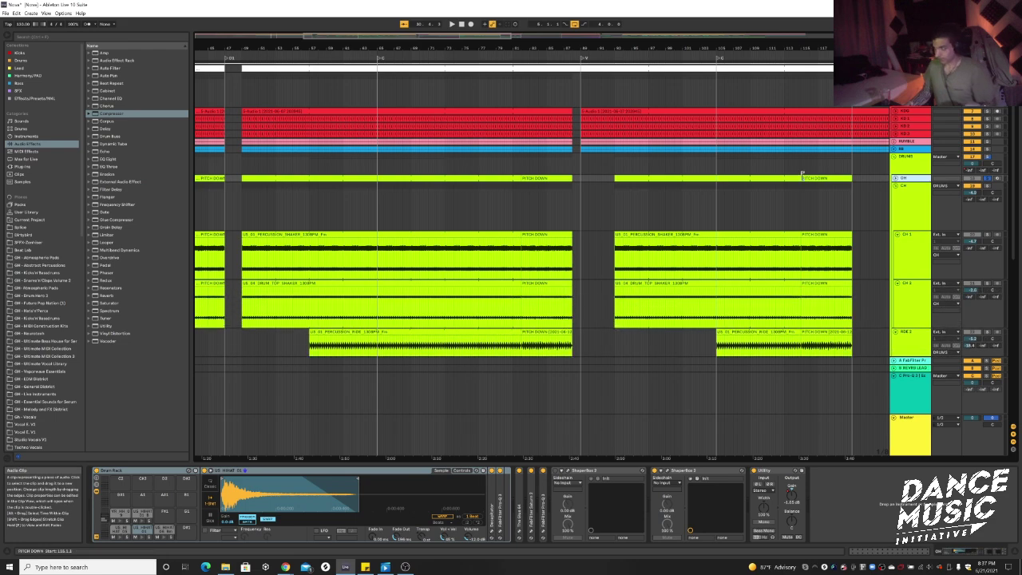
pyautogui.scroll(-1, 902, 208)
pyautogui.scroll(-2, 902, 208)
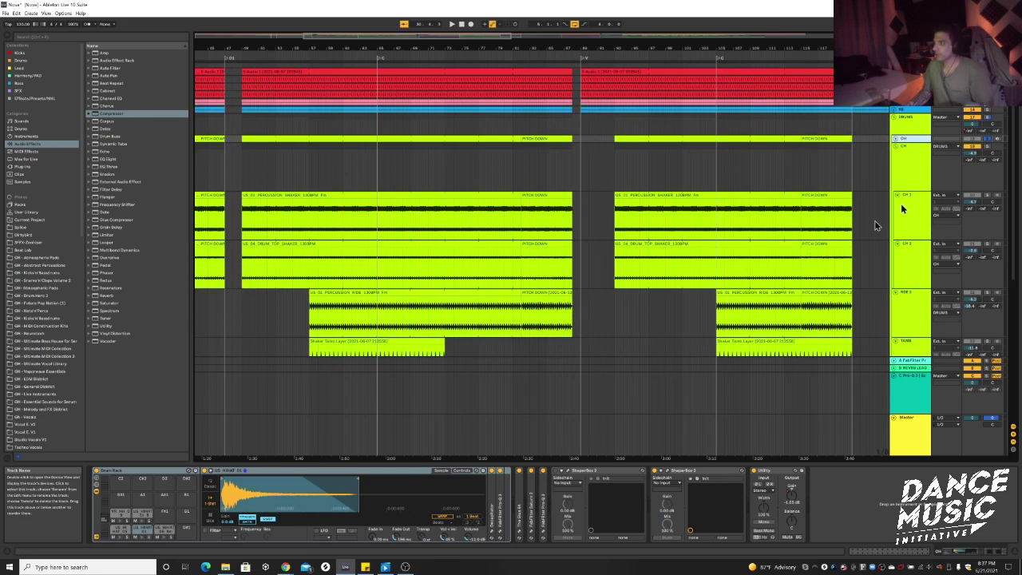
# - Solo the CH 1 and CH 2 tracks and play the percussion shaker clip that starts after the break
pyautogui.click(987, 196)
pyautogui.click(401, 205)
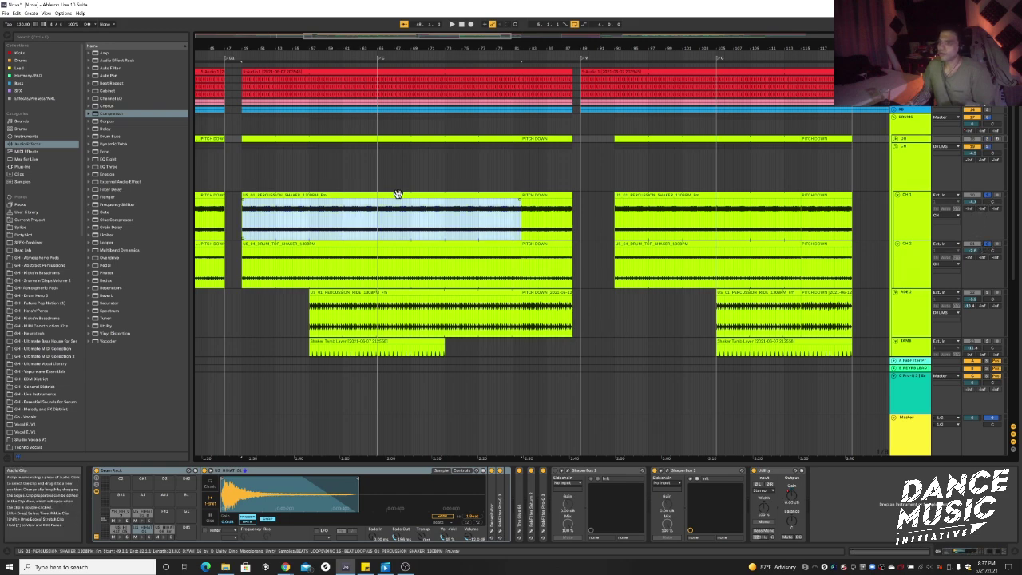
pyautogui.hscroll(-5, 411, 201)
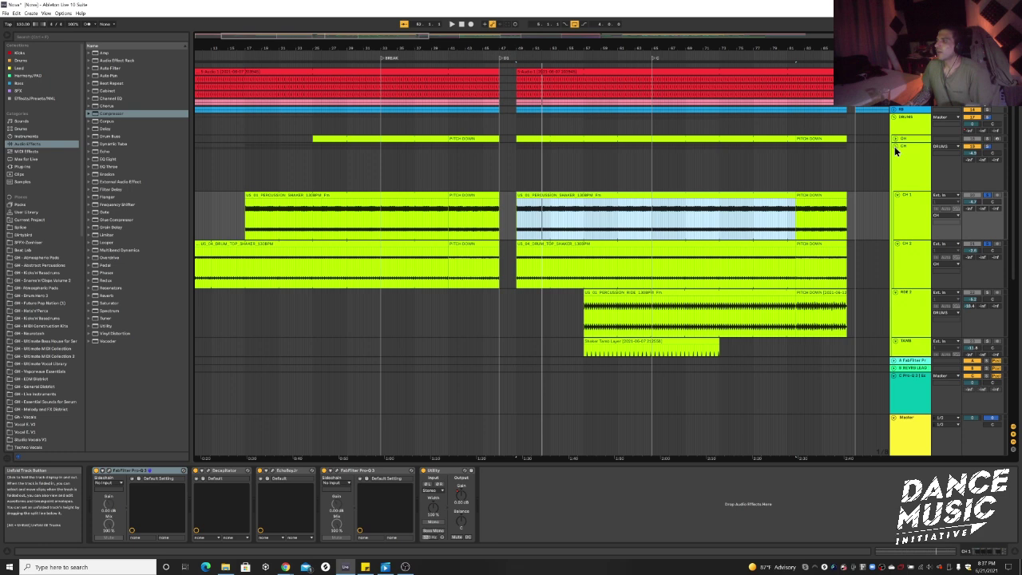
pyautogui.click(551, 196)
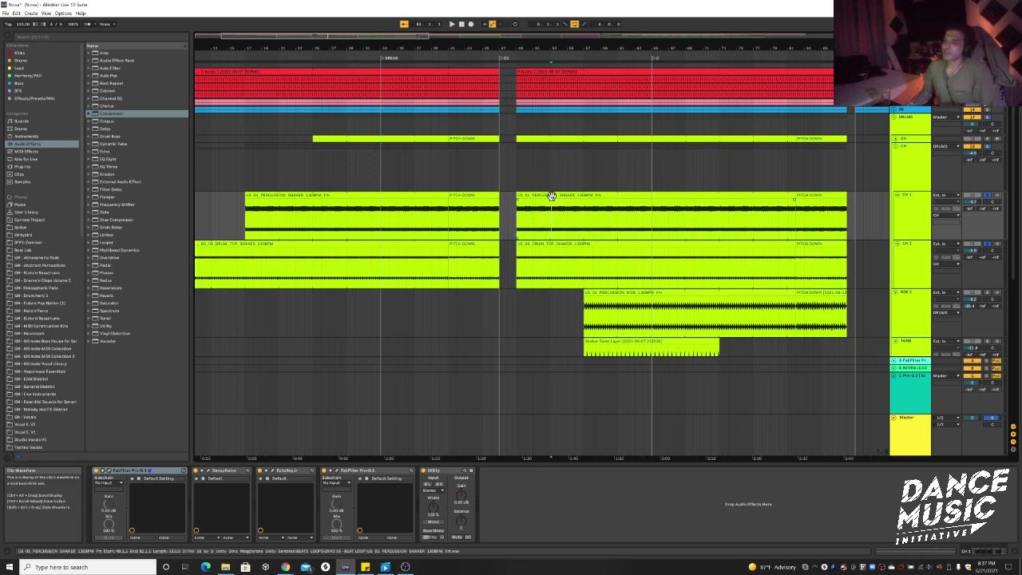
pyautogui.click(550, 197)
pyautogui.press('space')
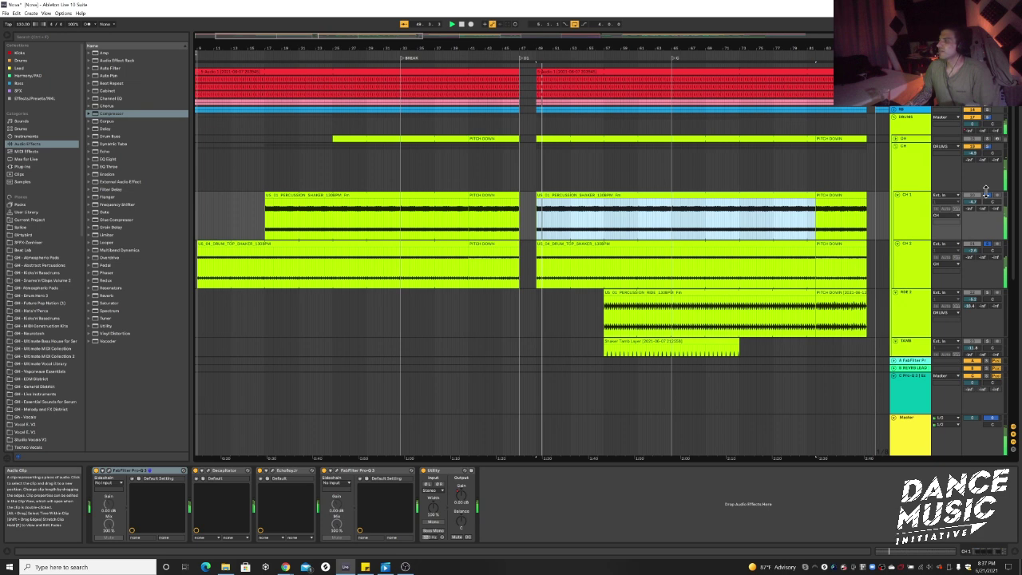
# - Take CH 1 out of solo, collapse both shaker tracks and select the CH group to show its effects
pyautogui.click(986, 200)
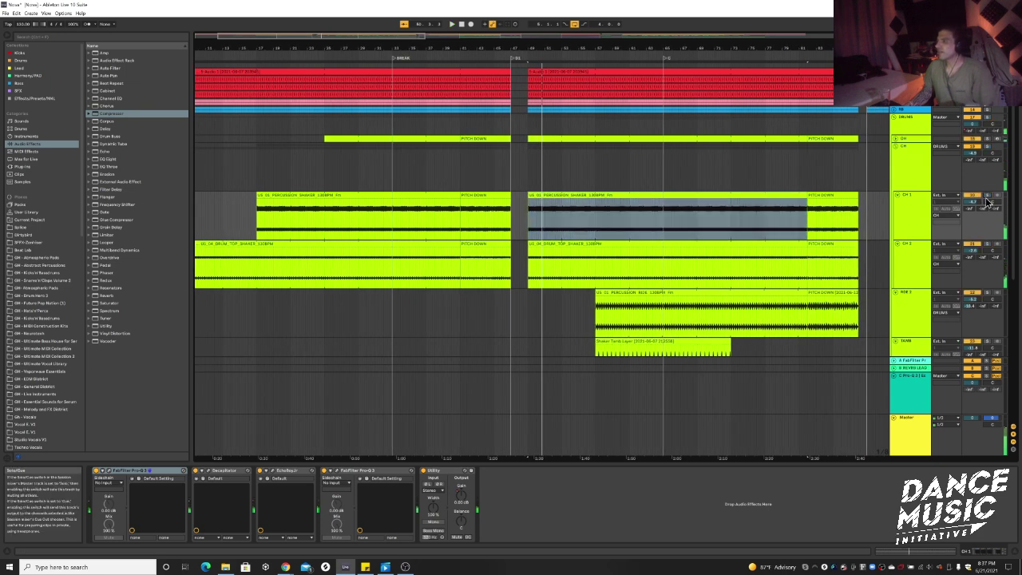
pyautogui.click(986, 196)
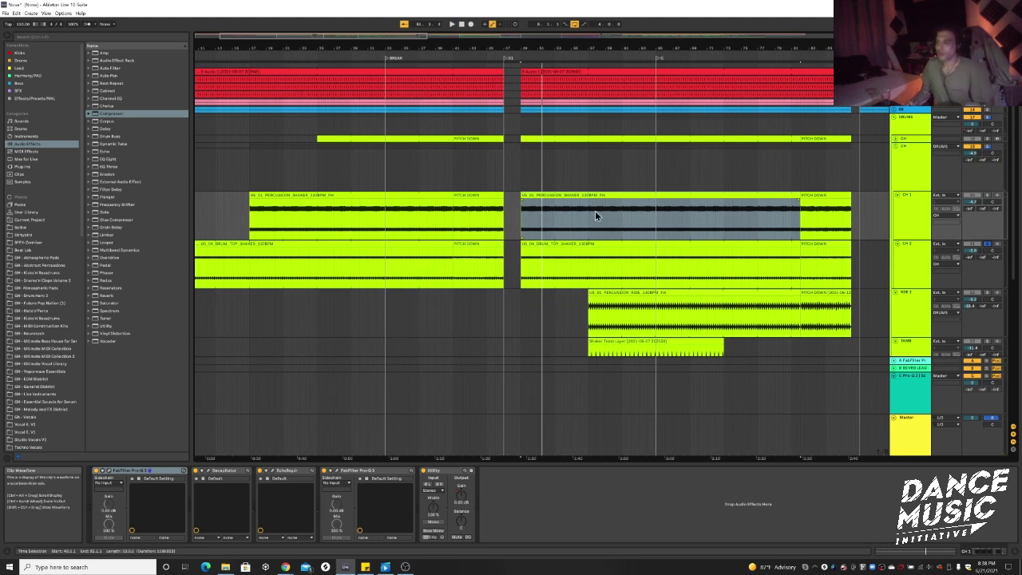
pyautogui.scroll(-5, 594, 211)
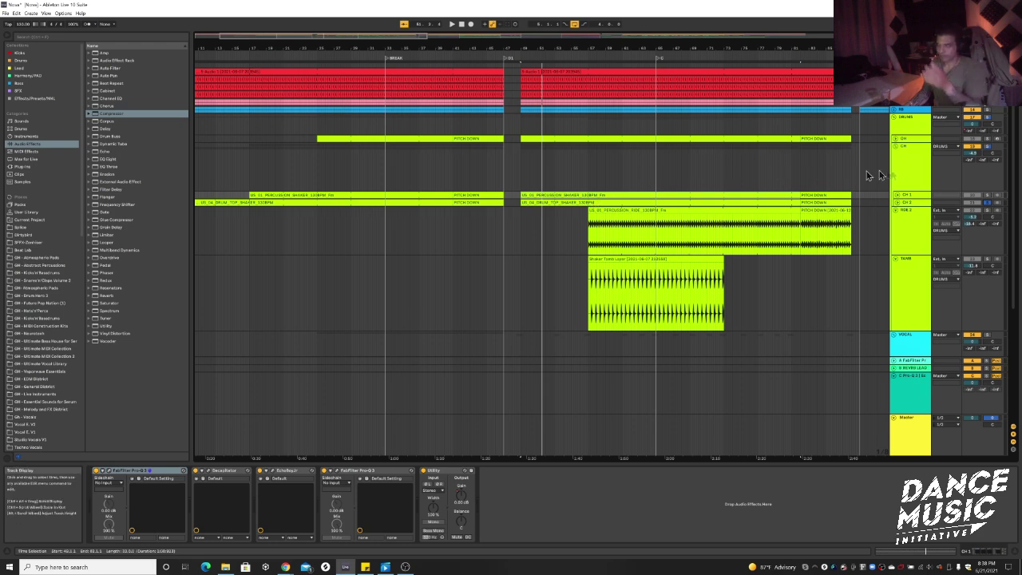
pyautogui.click(911, 163)
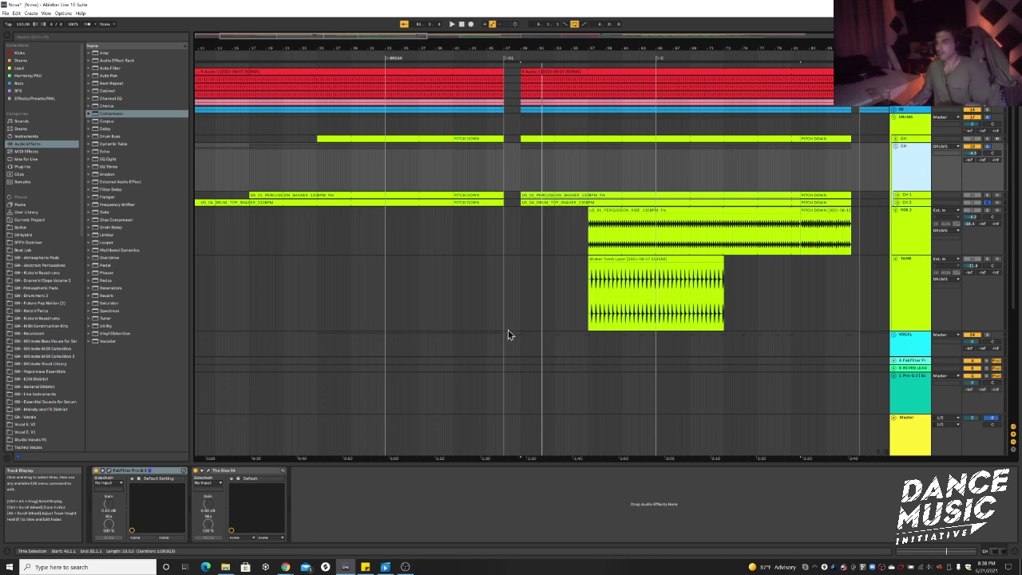
# - Solo the RDE 2 track and play its first percussion ride clip
pyautogui.click(918, 208)
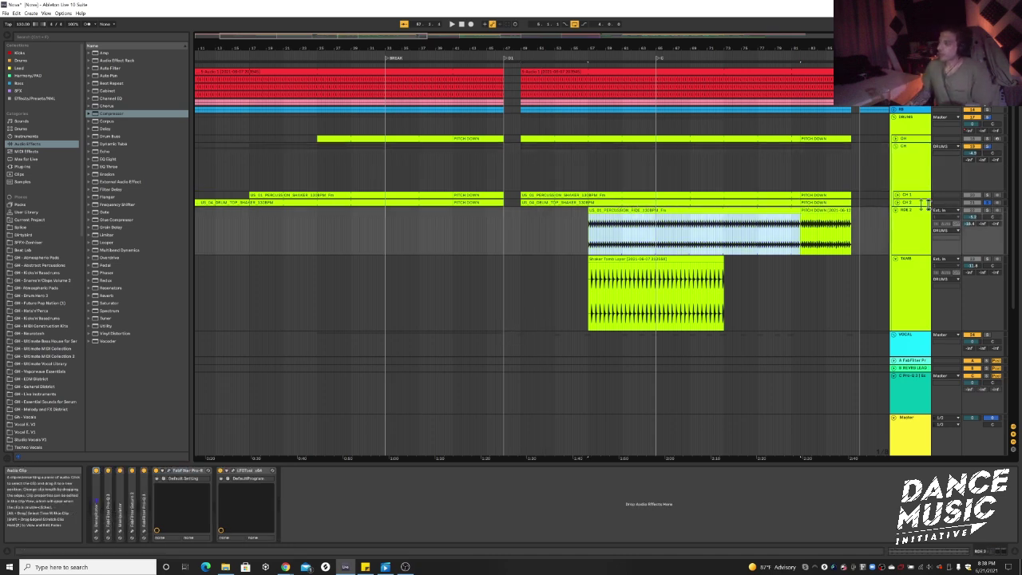
pyautogui.press('0')
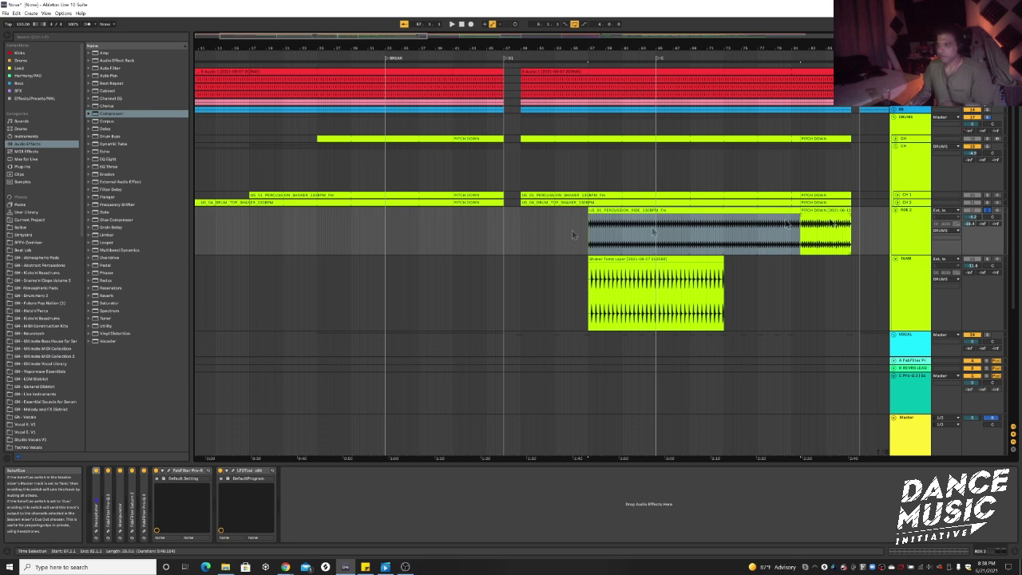
pyautogui.press('space')
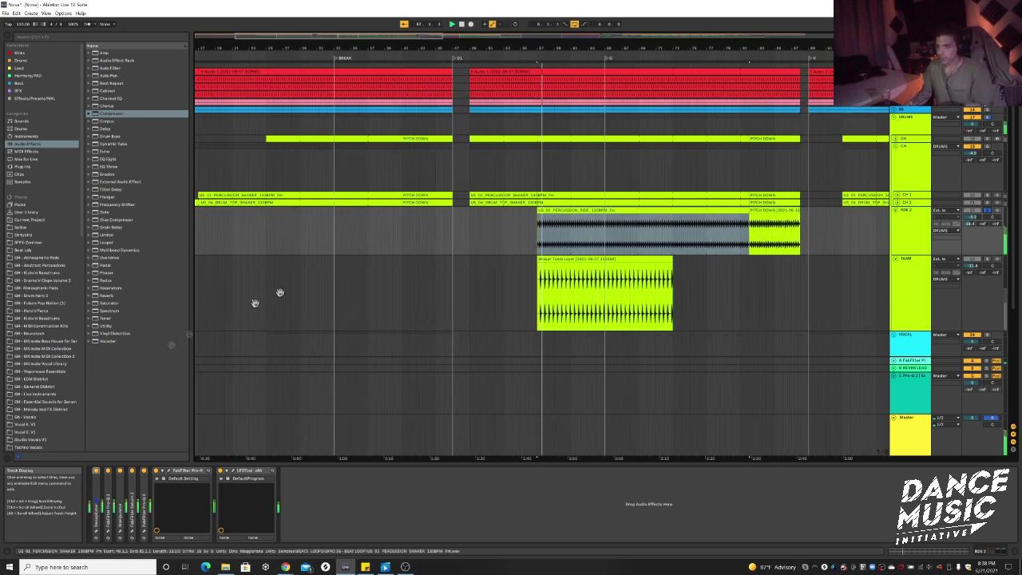
# - Open LFOTool on the RDE 2 track to show its ducking curve, play the ride with it, and close the plugin
pyautogui.click(233, 472)
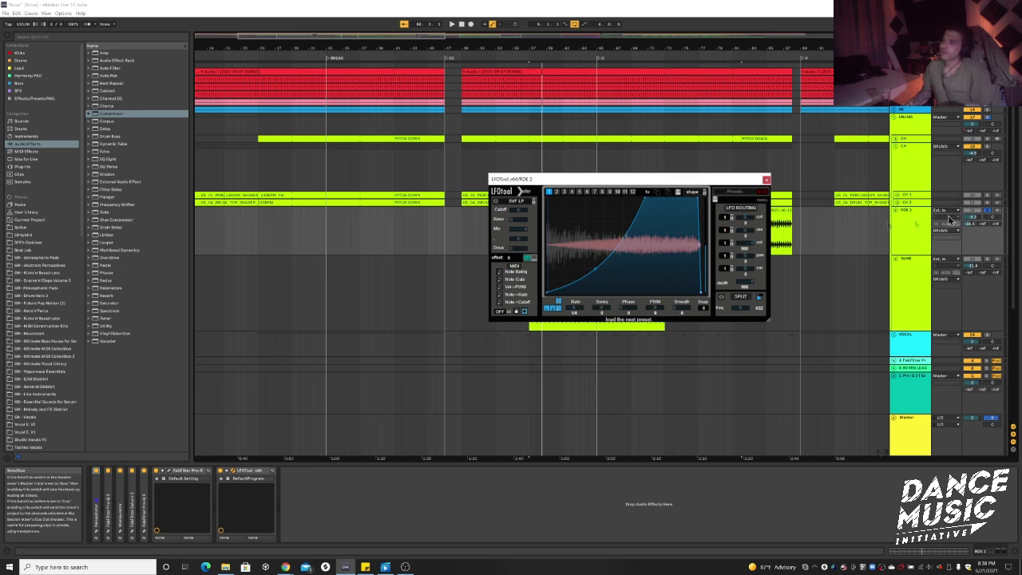
pyautogui.press('space')
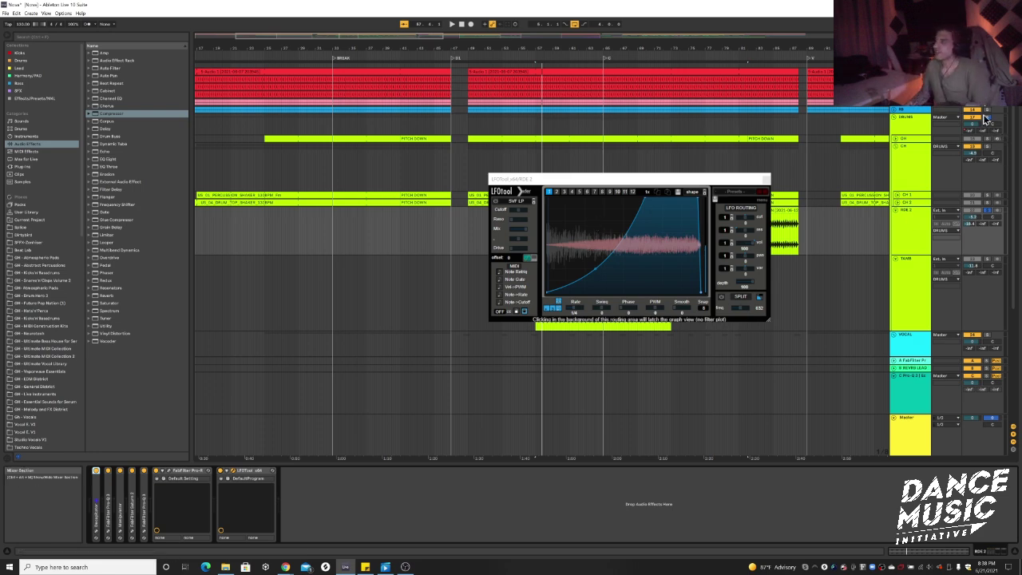
pyautogui.press('space')
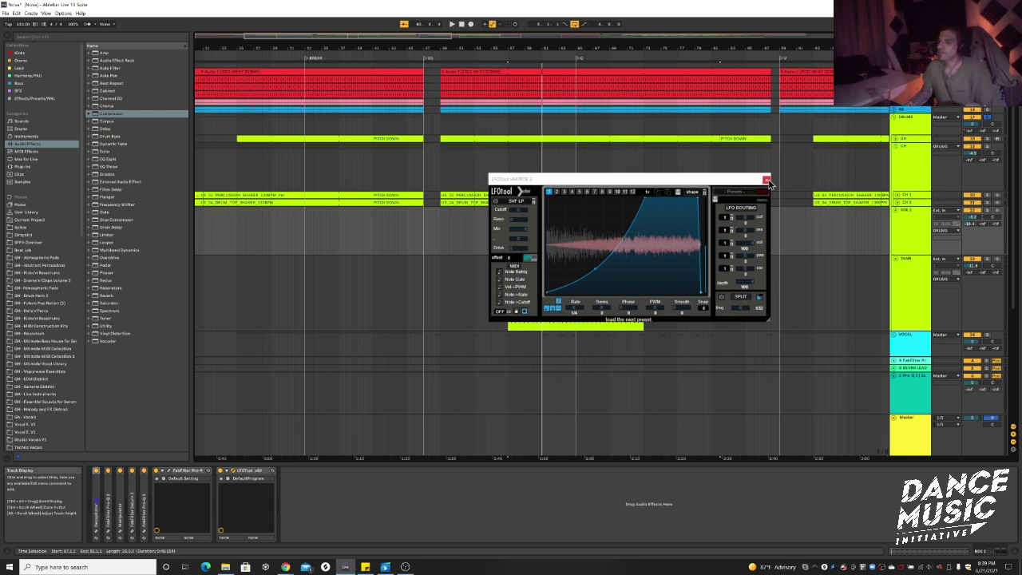
pyautogui.click(766, 180)
# - Solo the TAMB track and play its shaker tamb layer clip with the waveform in closer view
pyautogui.click(562, 259)
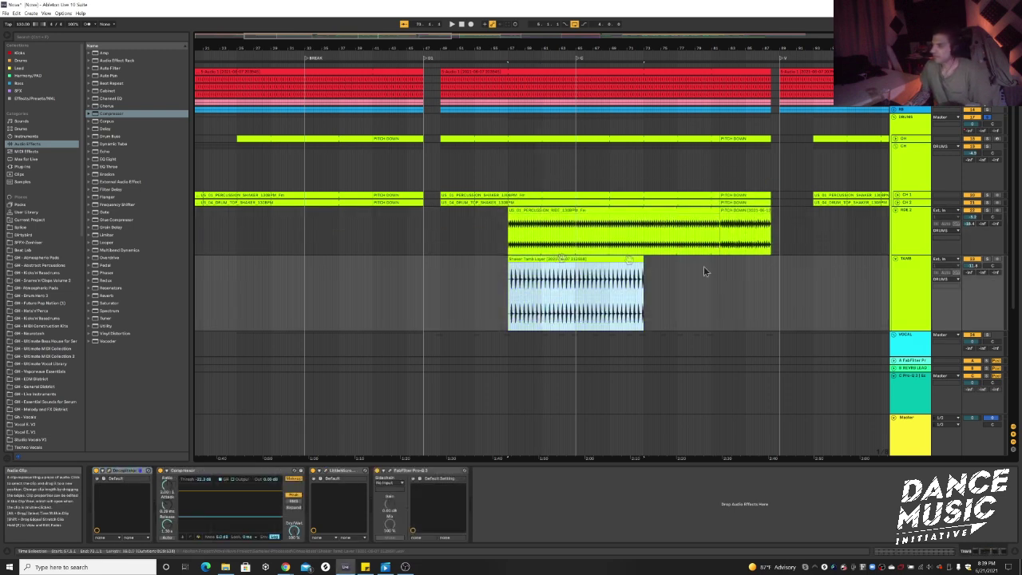
pyautogui.click(972, 259)
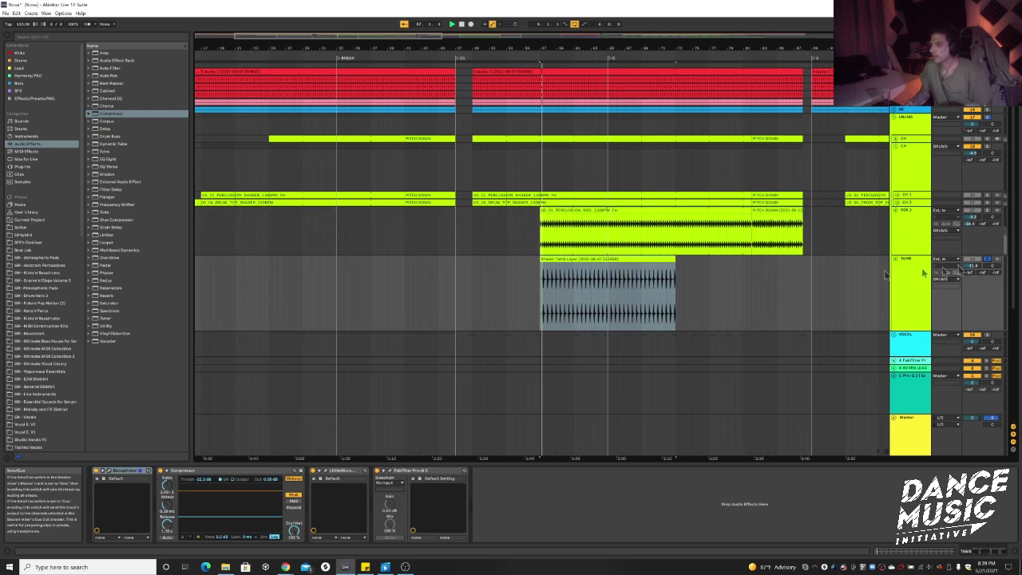
pyautogui.scroll(3, 676, 280)
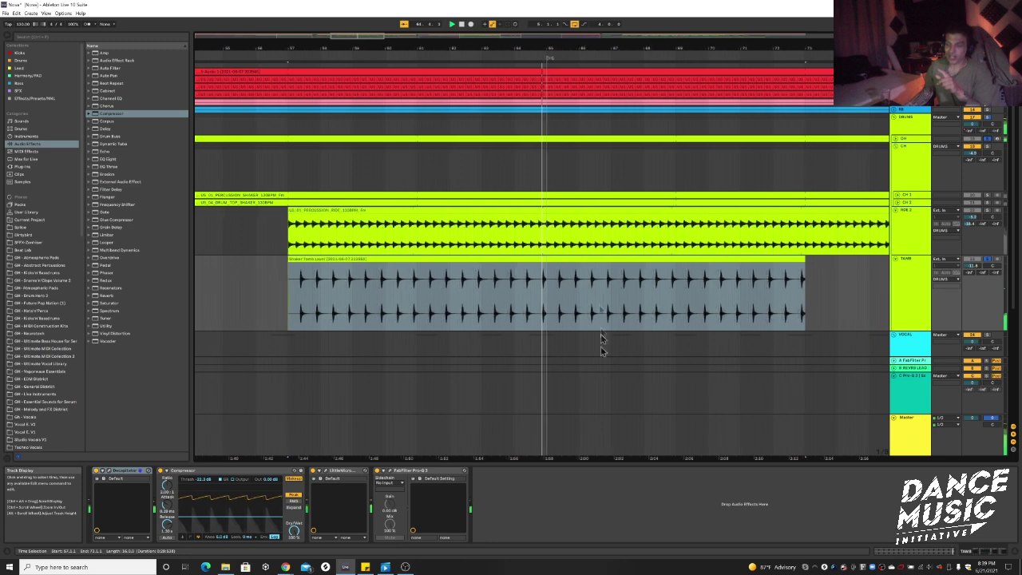
# - Enlarge the OH track and play it soloed with TAMB to compare the hat notes against the tambourine hits
pyautogui.keyDown('alt'); pyautogui.scroll(3, 565, 141); pyautogui.keyUp('alt')
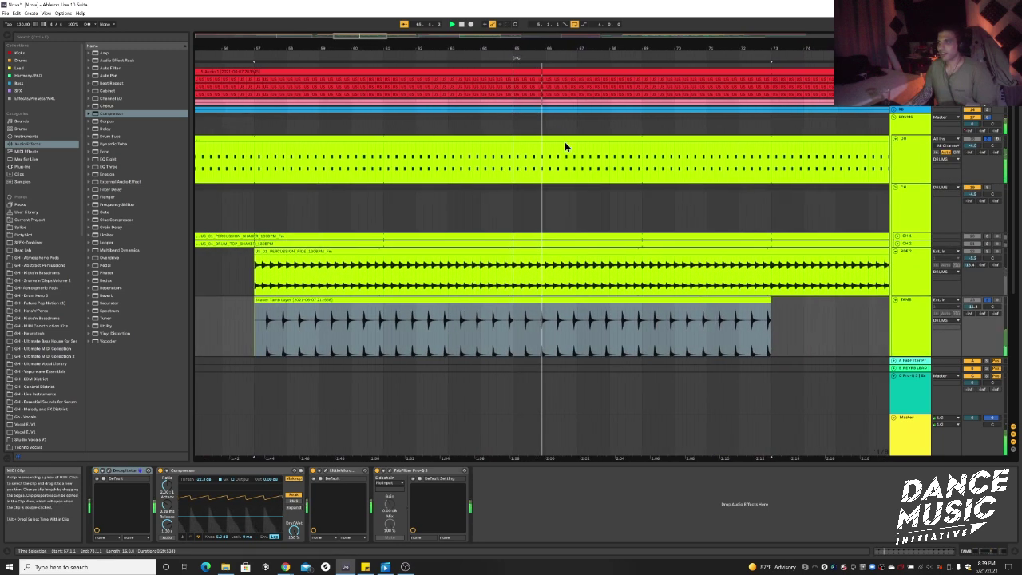
pyautogui.keyDown('ctrl'); pyautogui.scroll(5, 568, 163); pyautogui.keyUp('ctrl')
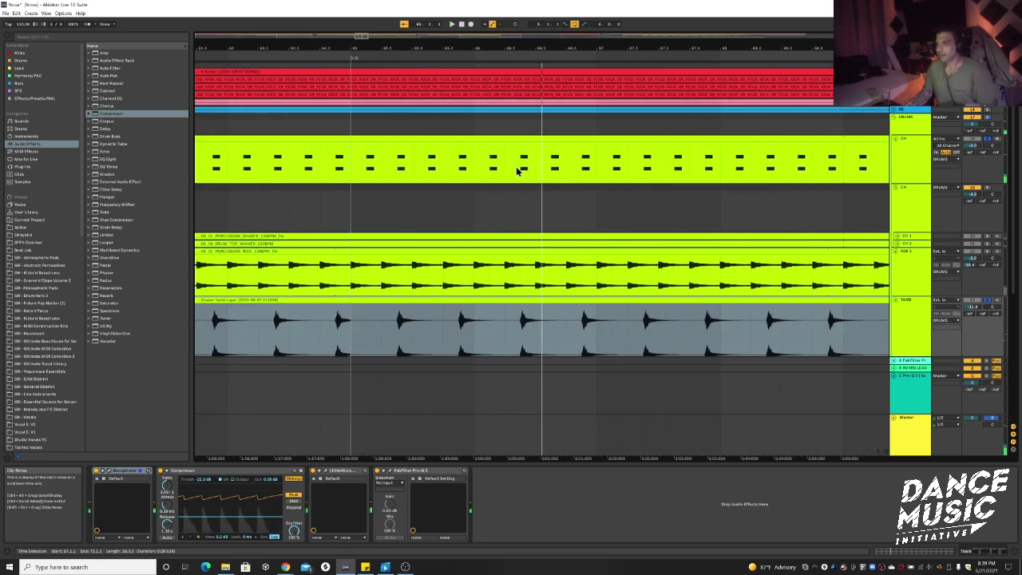
pyautogui.click(519, 138)
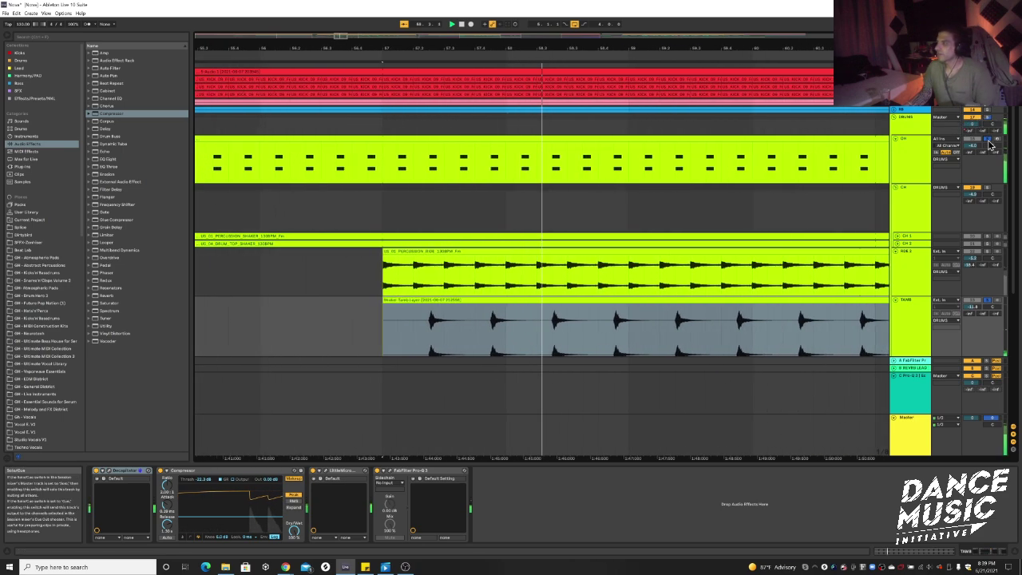
# - Fold the kick group, compact the individual drum tracks and select the DRUMS group to show its bus effects
pyautogui.click(895, 72)
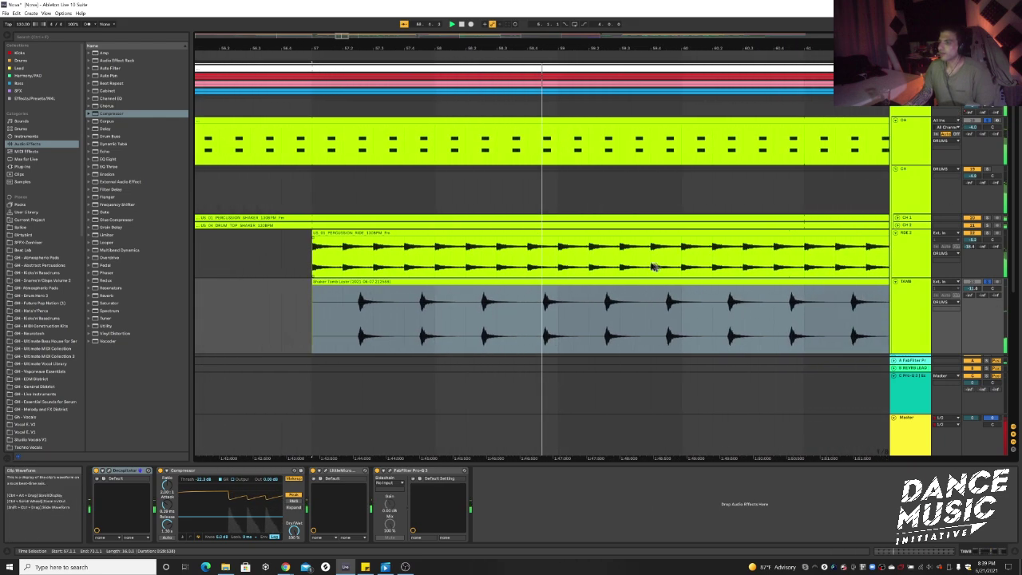
pyautogui.hotkey('alt', 'u')
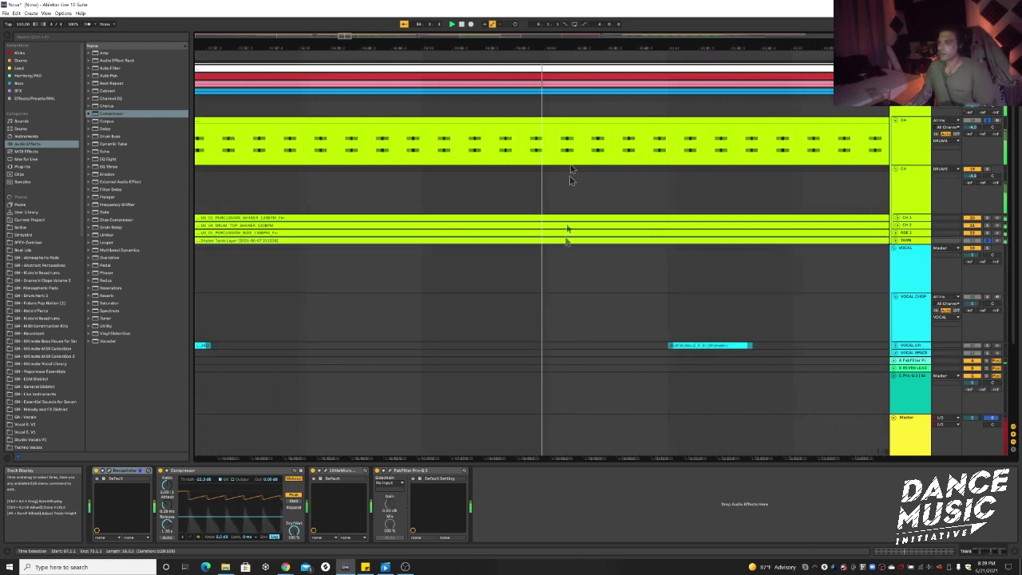
pyautogui.scroll(-3, 573, 148)
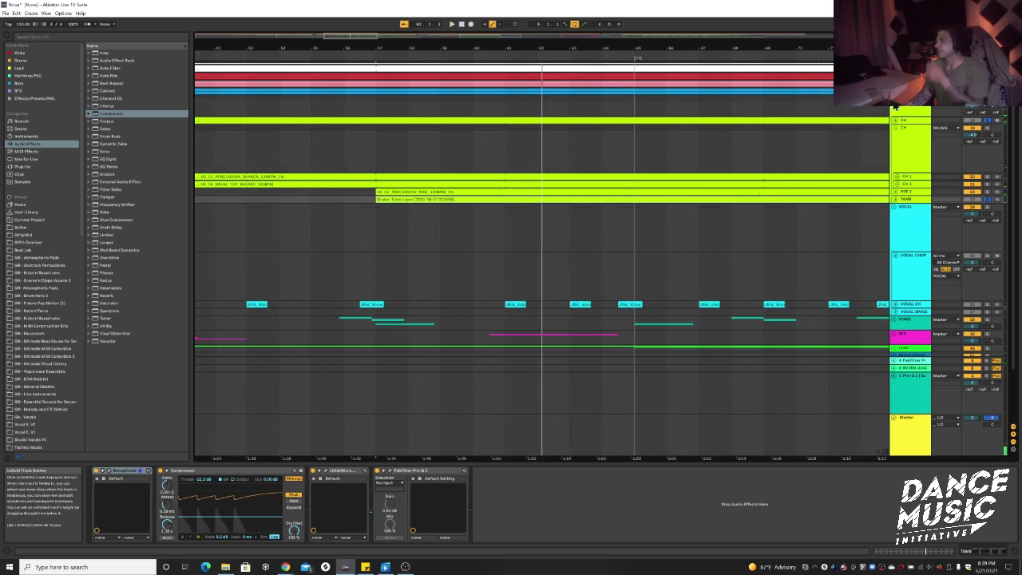
pyautogui.click(823, 120)
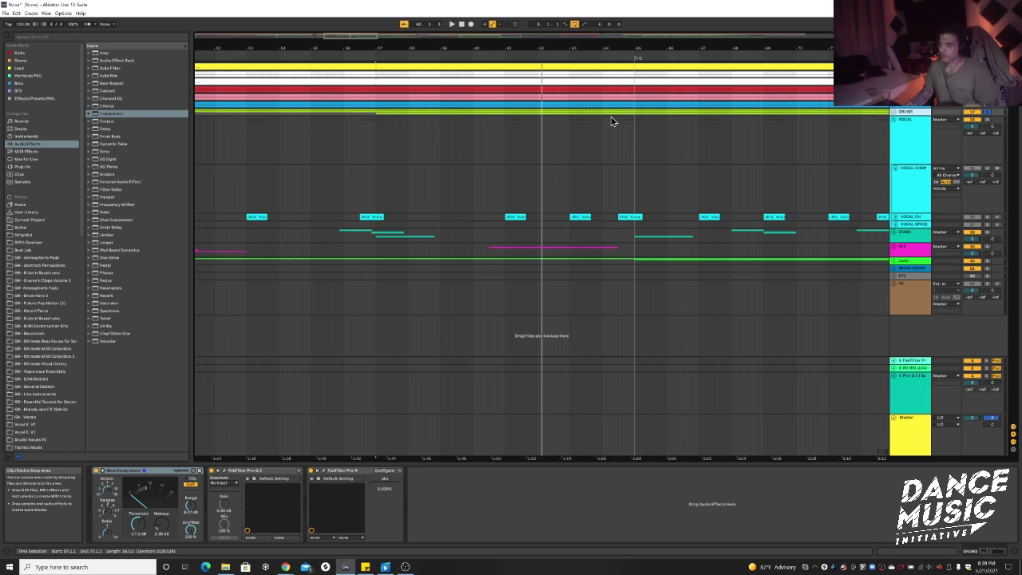
pyautogui.press('Right')
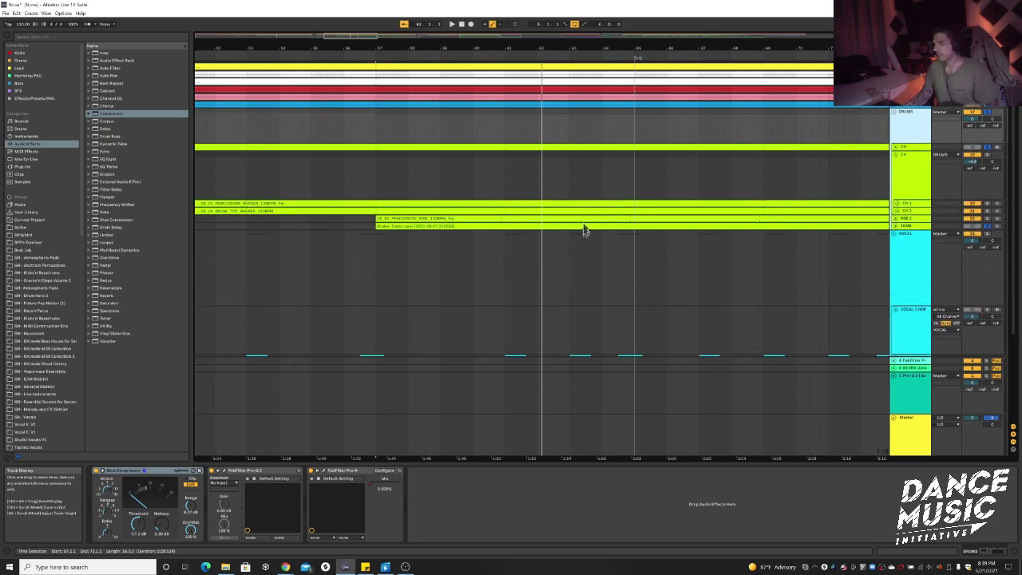
# - Review the drum layers across the whole arrangement, and fold the DRUMS and VOCAL groups
pyautogui.scroll(3, 583, 213)
pyautogui.scroll(-8, 559, 212)
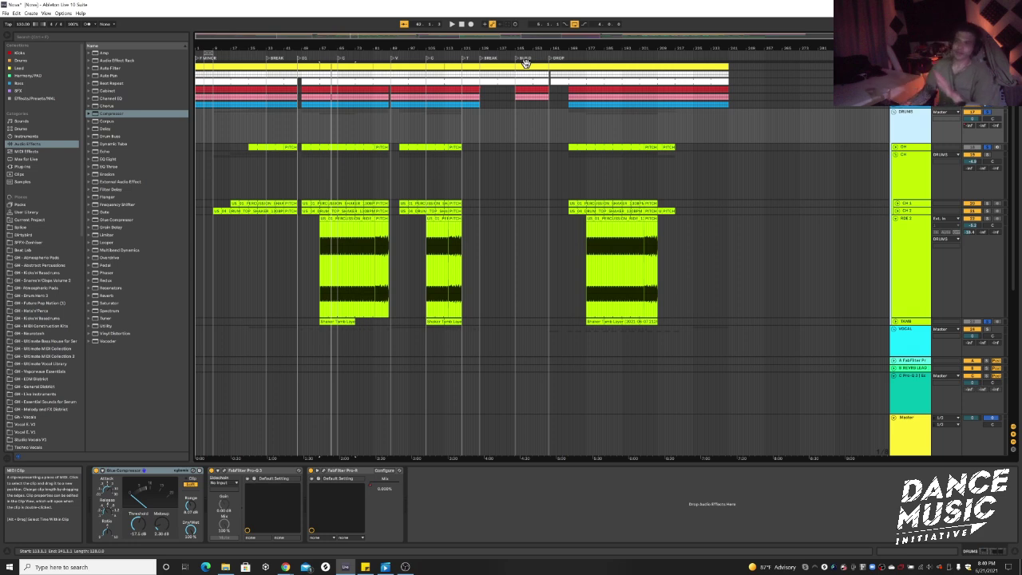
pyautogui.click(893, 112)
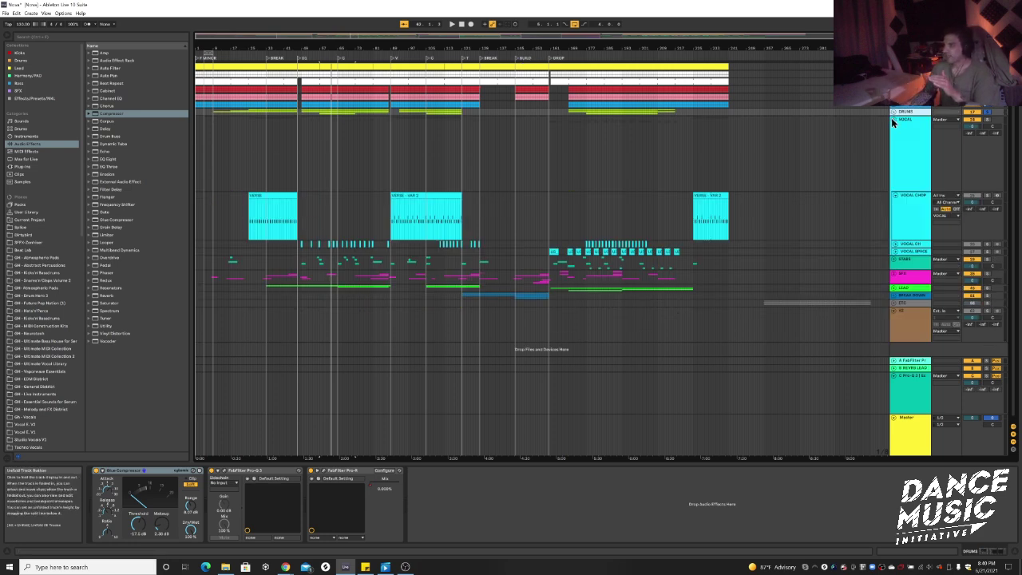
pyautogui.click(893, 119)
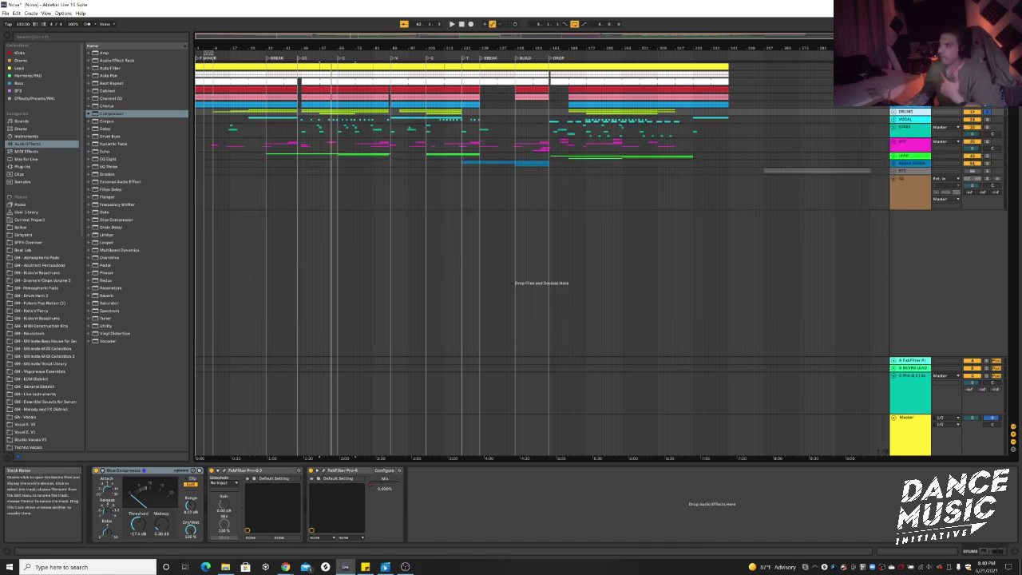
# - Browse the effect chains of the neighbouring tracks up to RUMBLE and return to the DRUMS group's chain
pyautogui.press('Down')
pyautogui.press('Down')
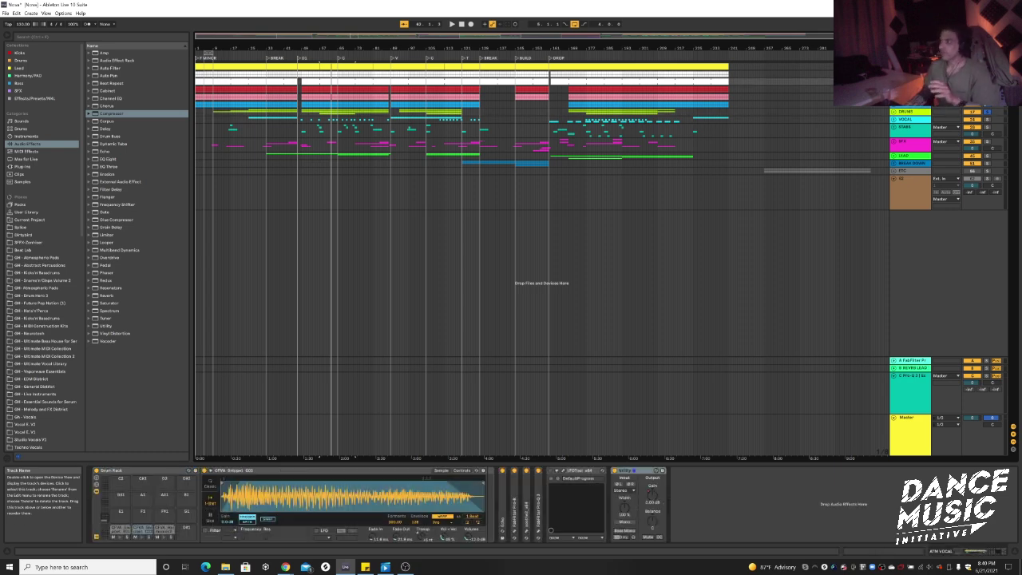
pyautogui.press('Down')
pyautogui.press('Down')
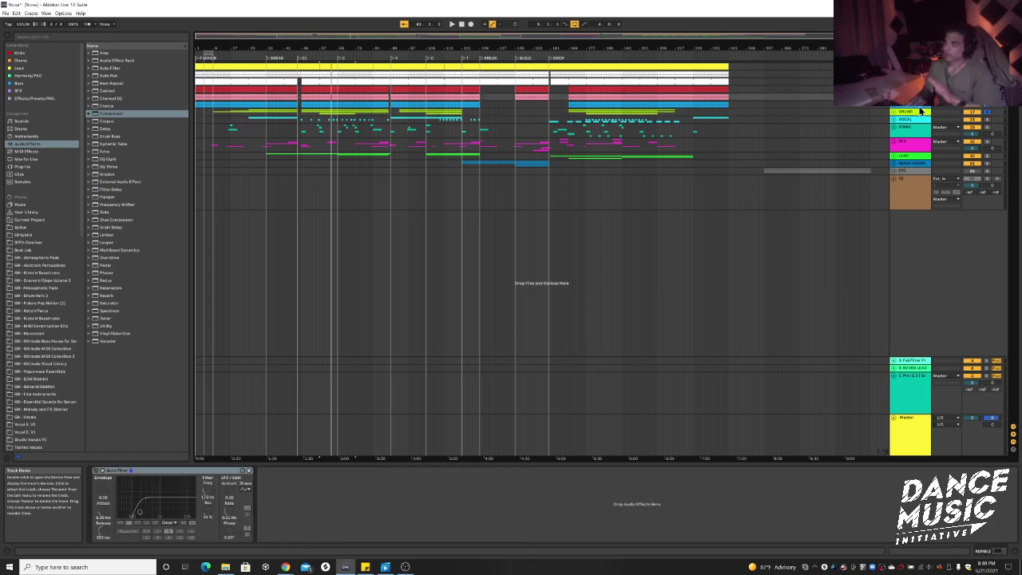
pyautogui.press('Up')
pyautogui.press('Up')
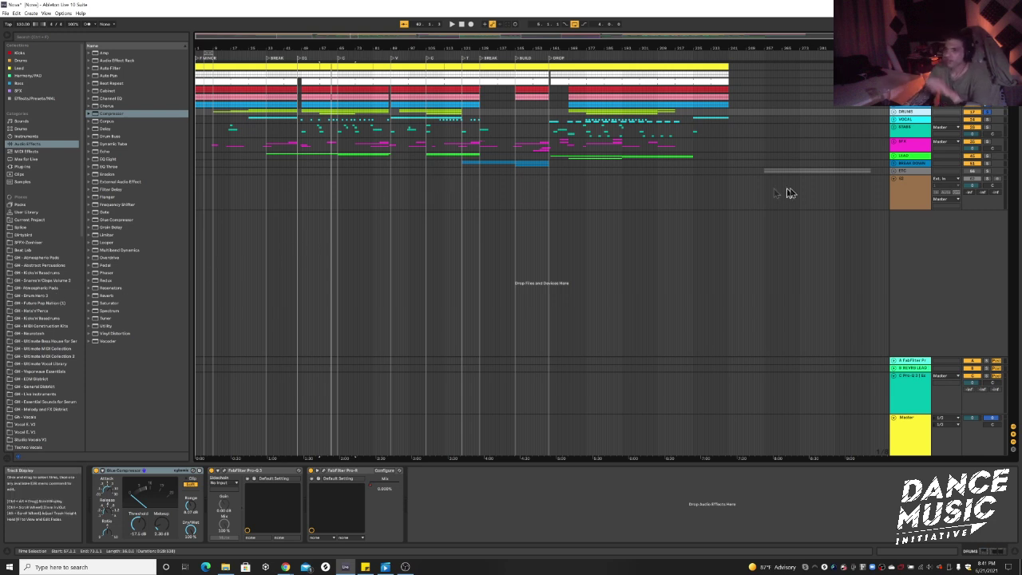
# - Select the LEAD group and unfold it to show its individual lead and melody tracks
pyautogui.click(905, 197)
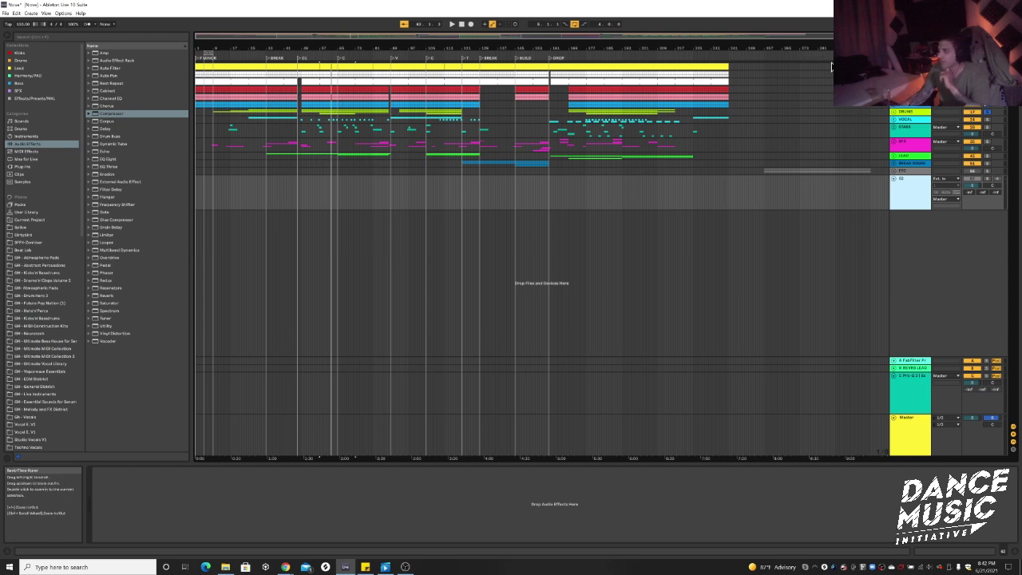
pyautogui.click(910, 132)
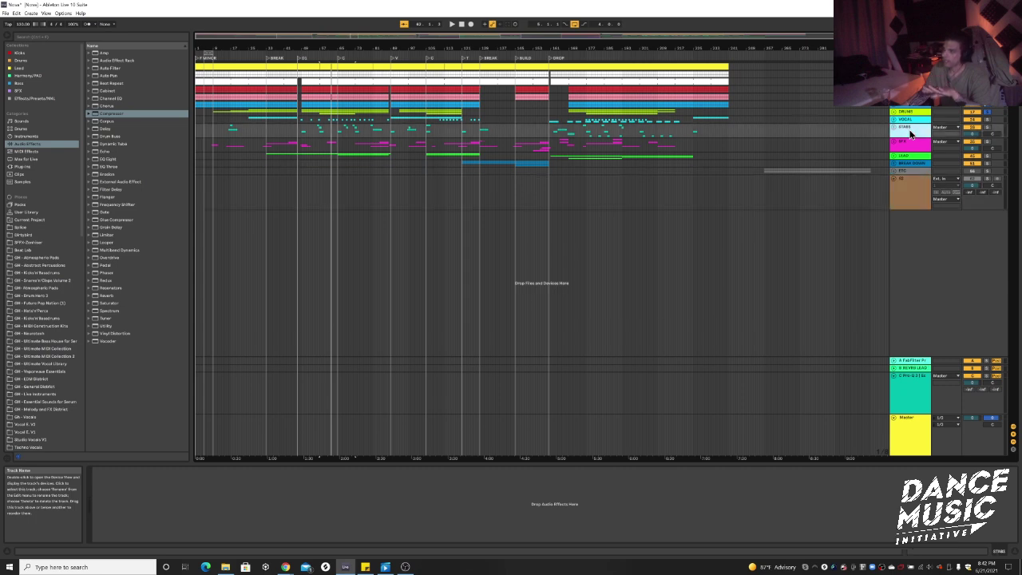
pyautogui.click(912, 157)
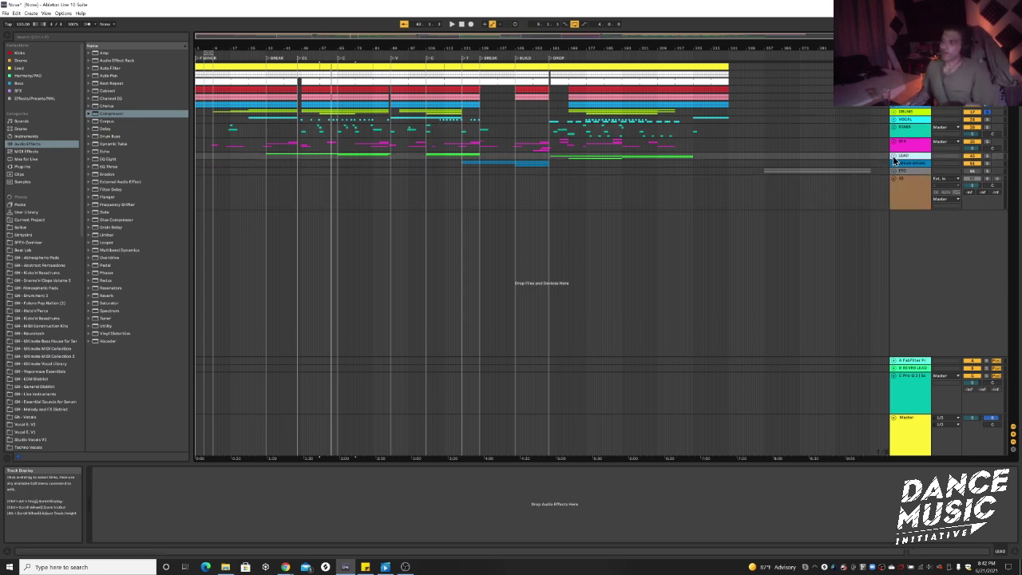
pyautogui.click(894, 158)
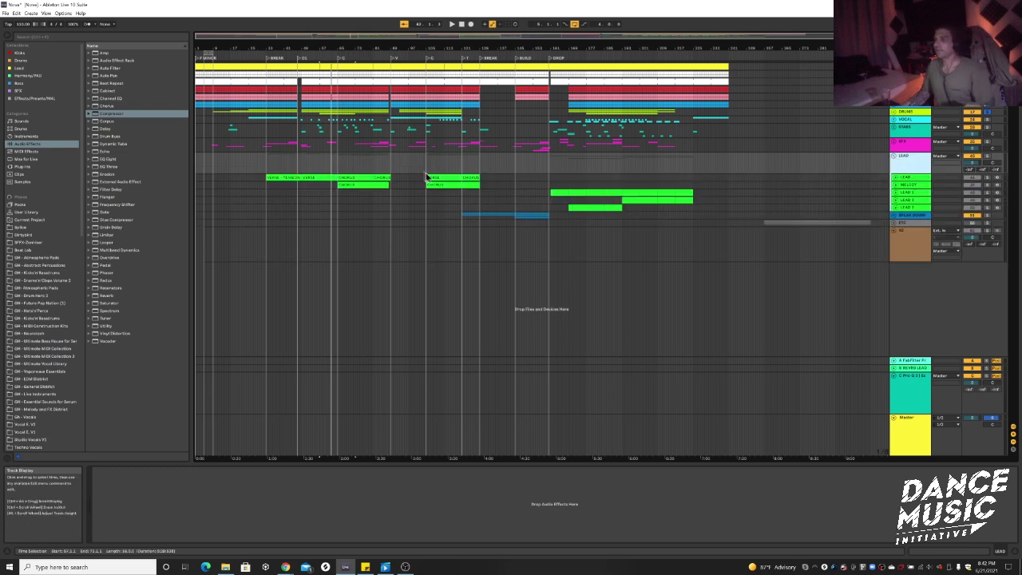
# - Enlarge the LEAD track inside the group and play its first CHORUS clip soloed
pyautogui.press('space')
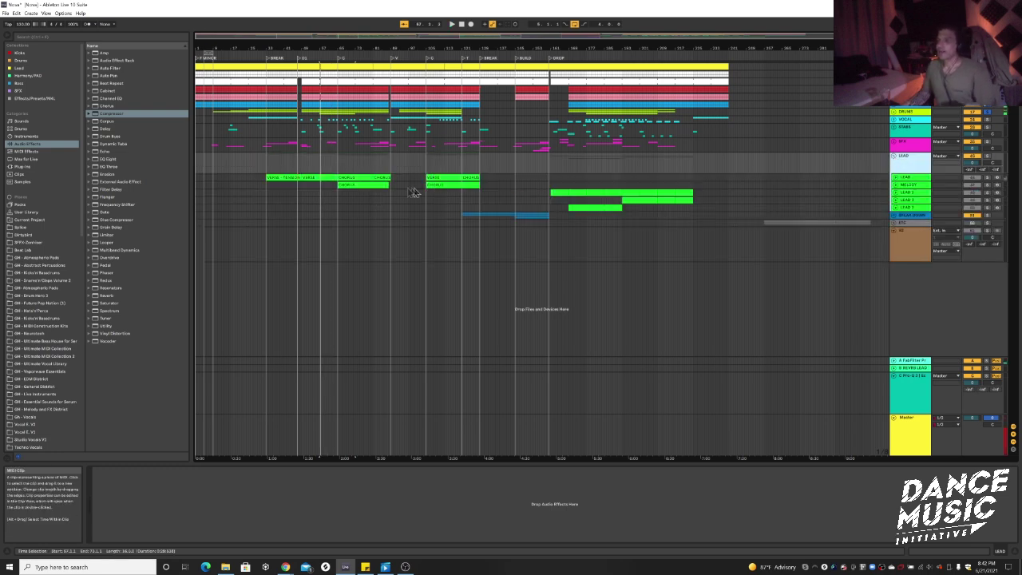
pyautogui.scroll(4, 369, 177)
pyautogui.scroll(5, 369, 177)
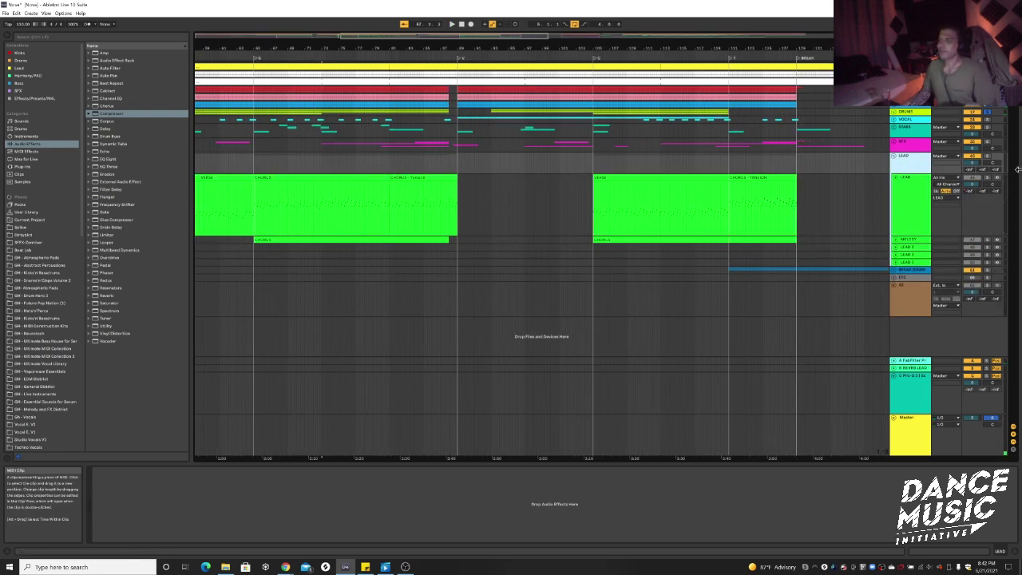
pyautogui.scroll(-4, 535, 178)
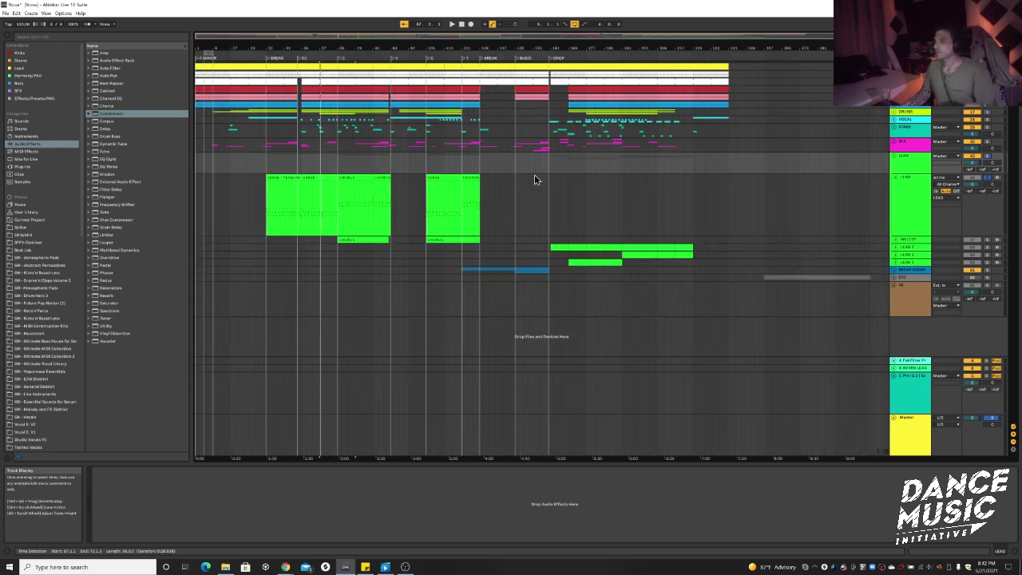
pyautogui.scroll(4, 345, 186)
pyautogui.click(422, 176)
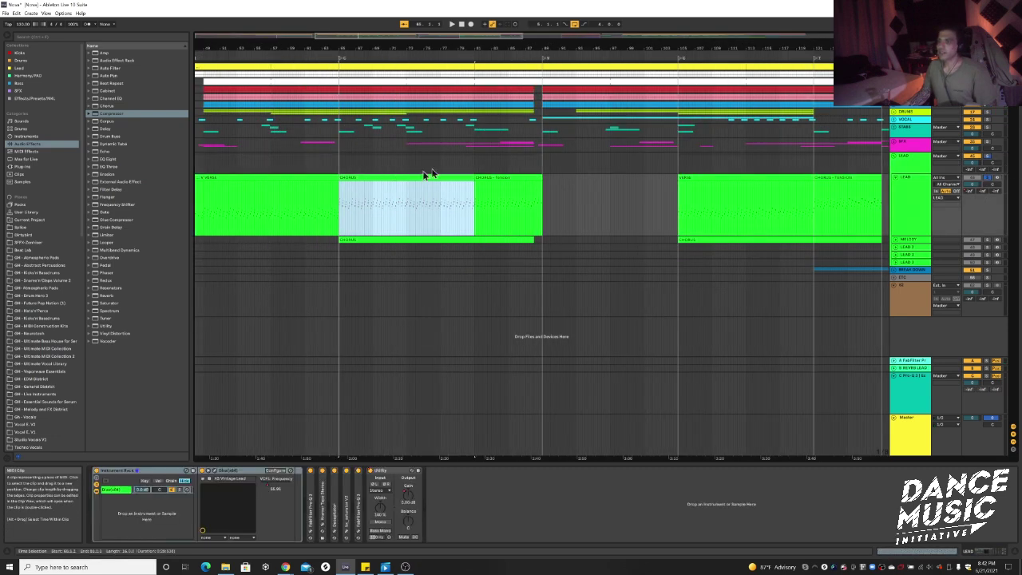
pyautogui.press('space')
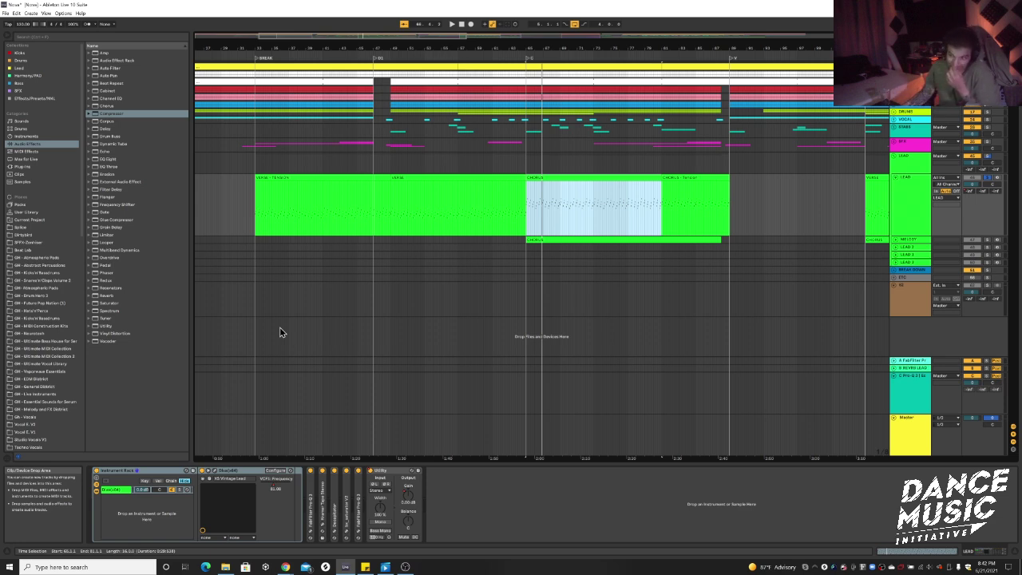
# - Expand the first FabFilter Pro-Q 3 on the LEAD track and examine its EQ curve in the plug-in window
pyautogui.click(313, 486)
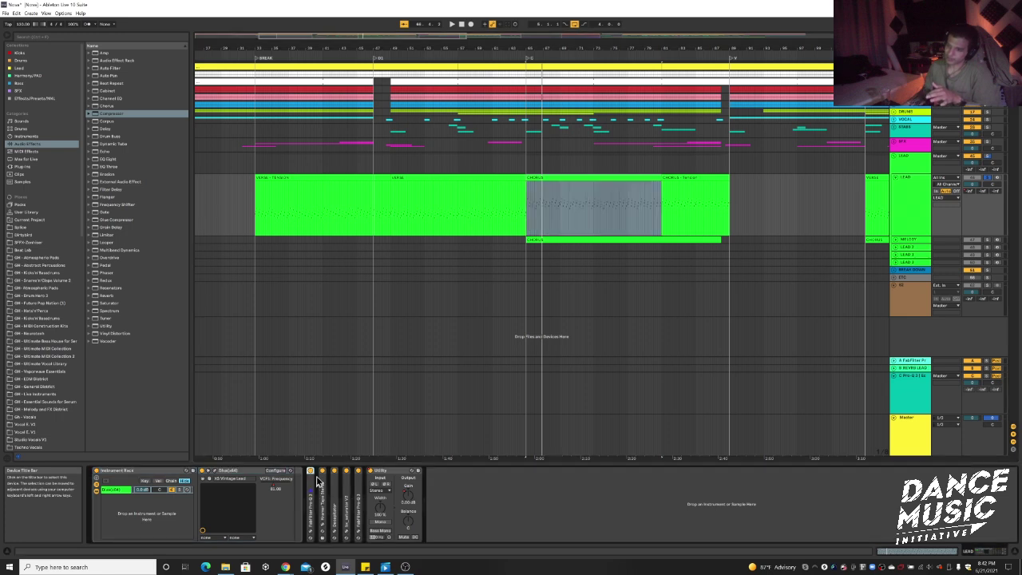
pyautogui.doubleClick(315, 484)
pyautogui.click(322, 479)
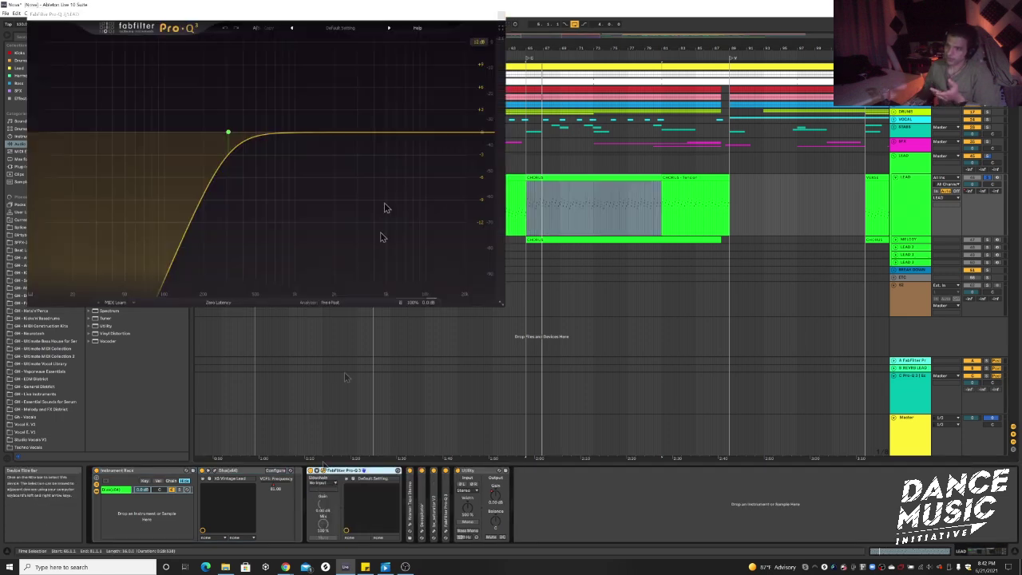
pyautogui.click(500, 15)
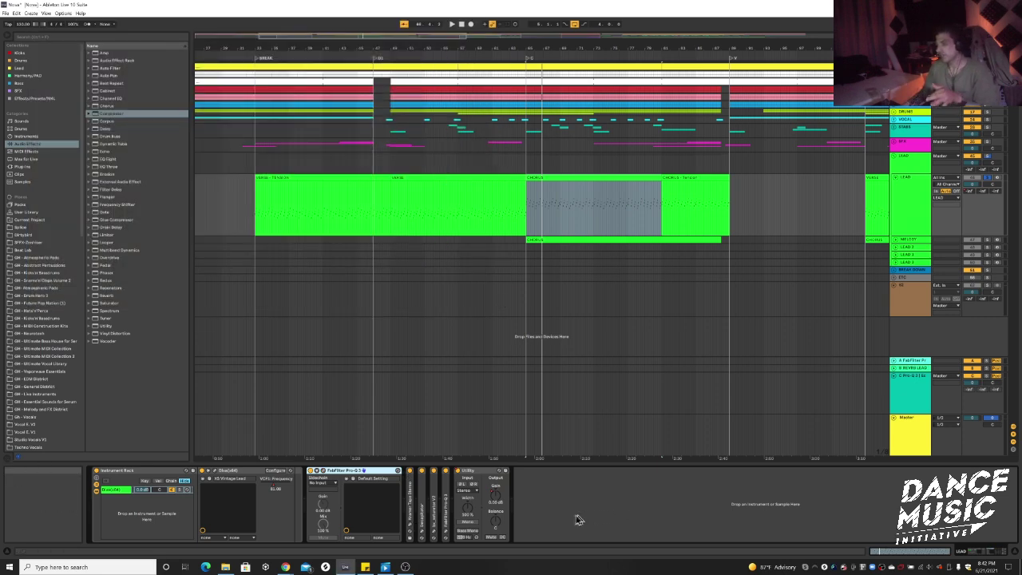
# - Compare the playing LEAD track with its Decapitator bypassed and active, and examine its Diva synth settings
pyautogui.click(422, 471)
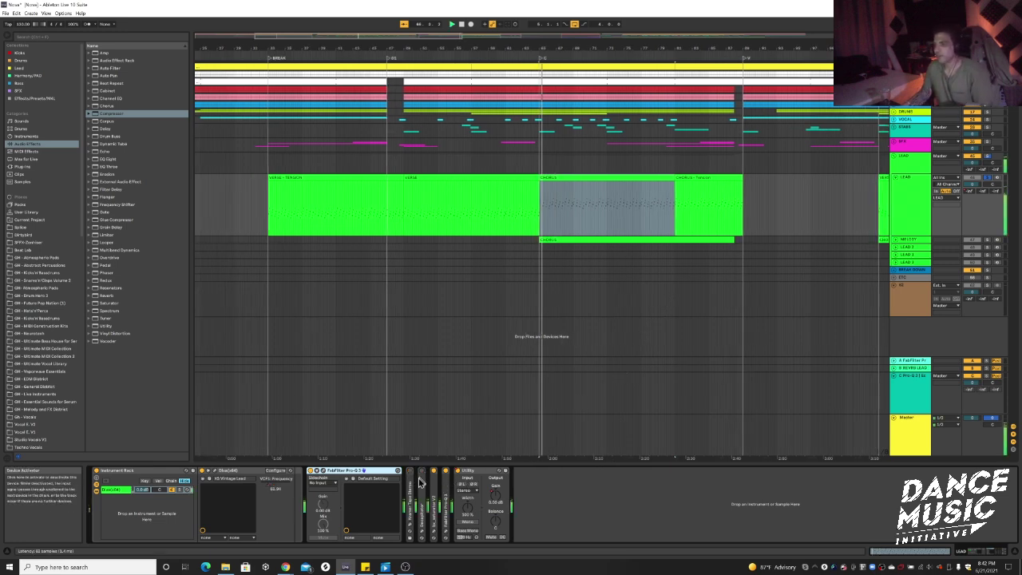
pyautogui.click(922, 204)
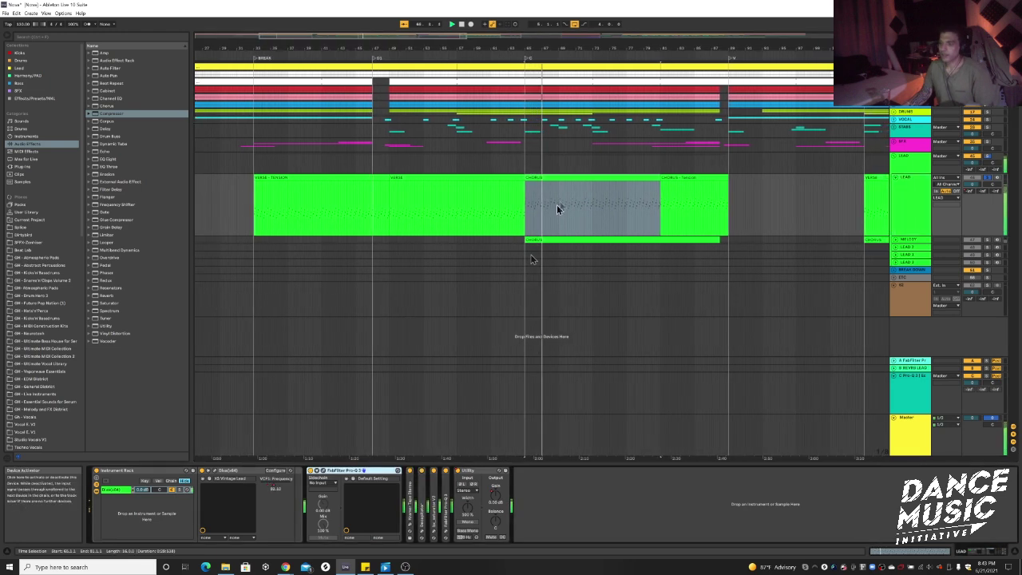
pyautogui.click(758, 255)
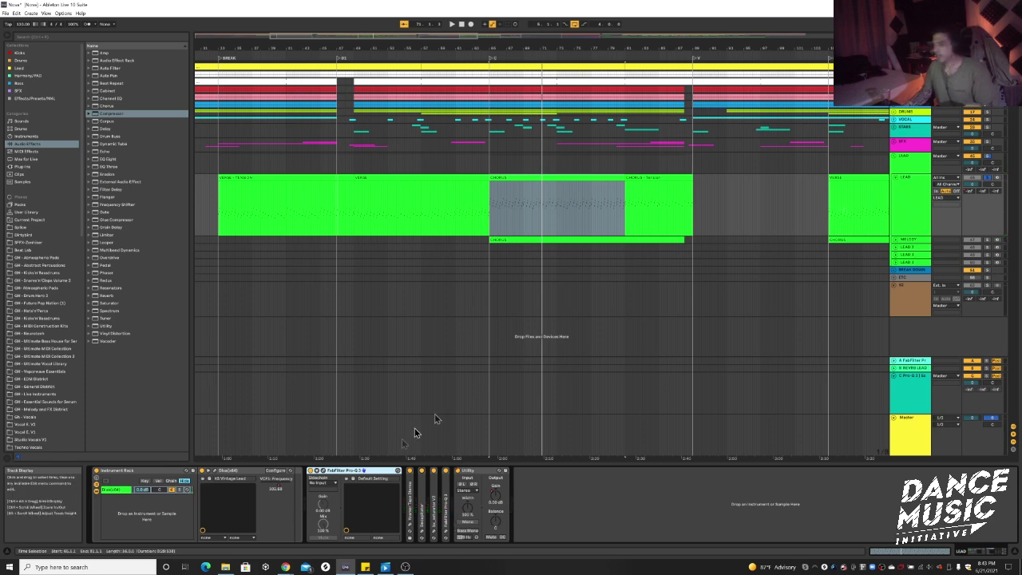
pyautogui.click(218, 474)
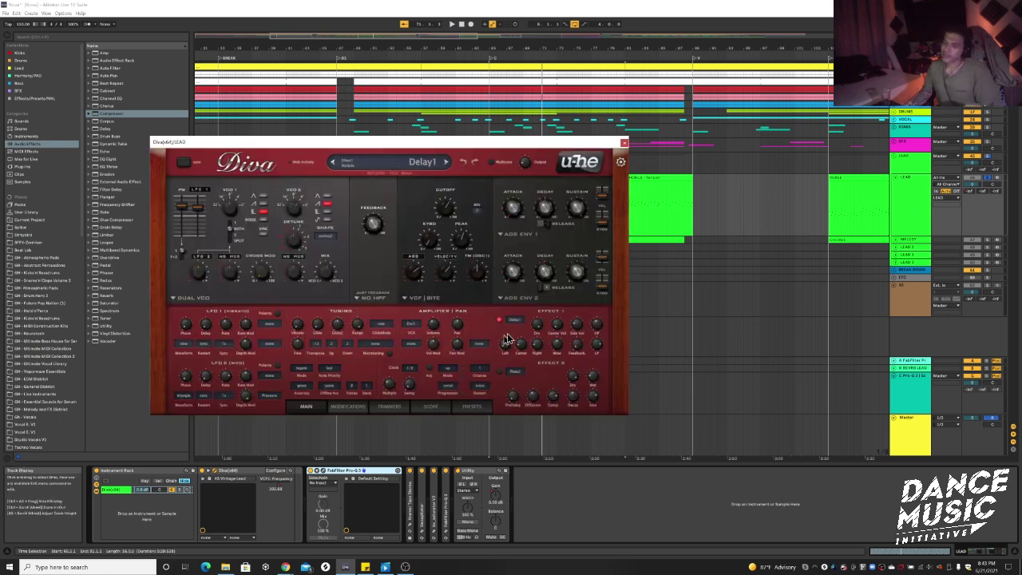
pyautogui.click(624, 142)
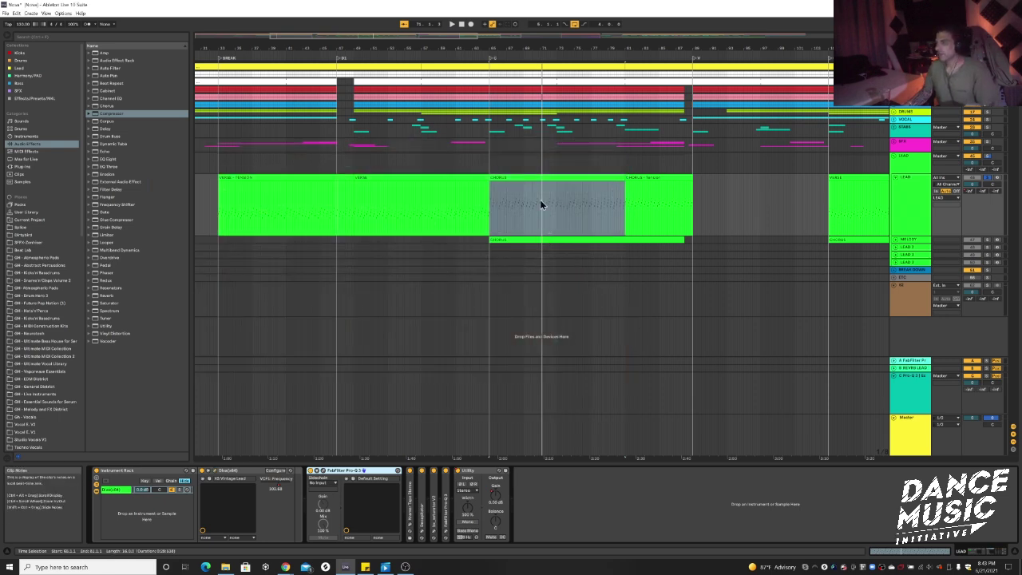
# - Enlarge the LEAD track's CHORUS notes and play them soloed to examine the note pattern
pyautogui.scroll(4, 541, 204)
pyautogui.scroll(2, 541, 204)
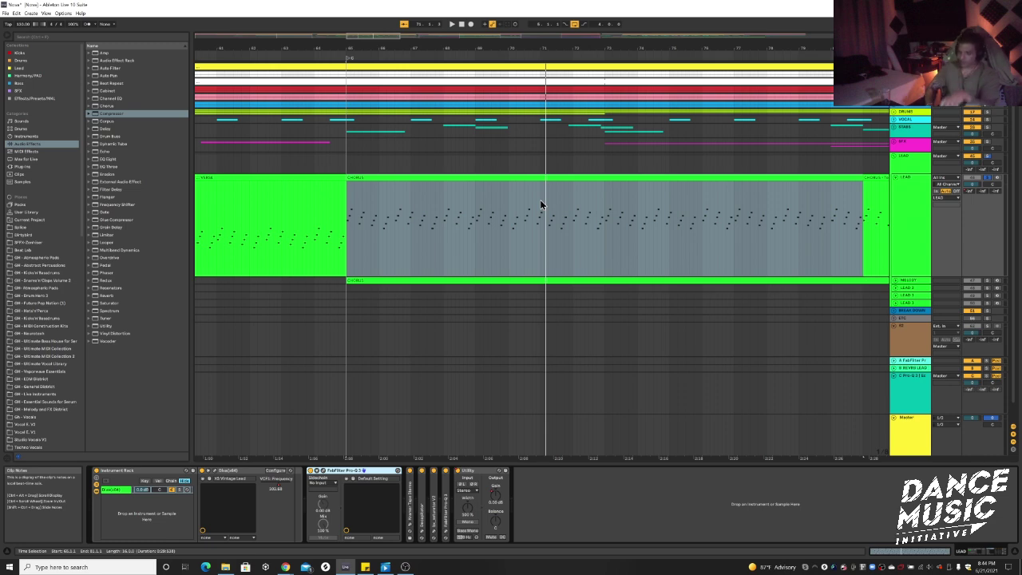
pyautogui.press('space')
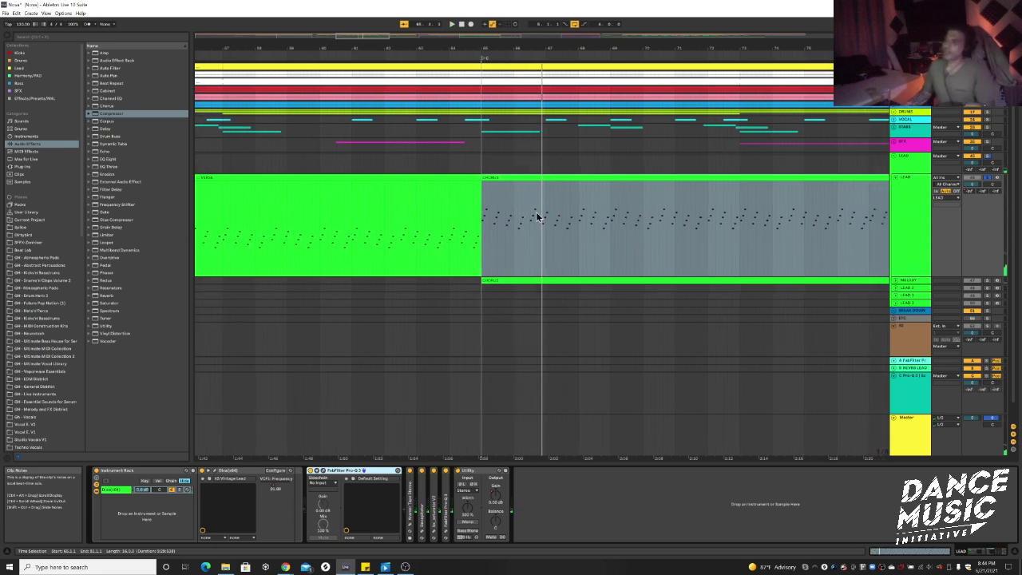
pyautogui.scroll(-3, 571, 223)
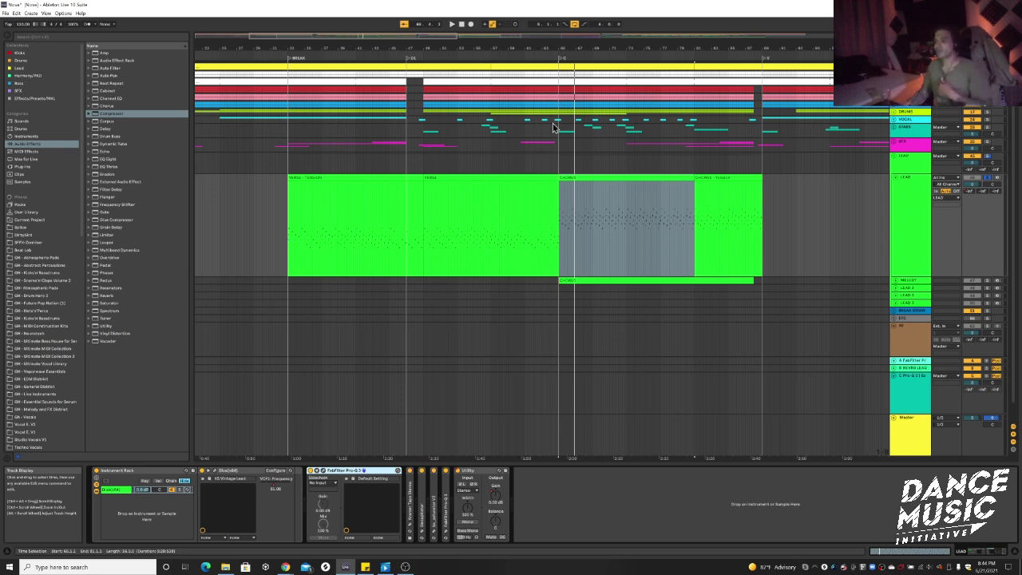
# - Play the LEAD track's VERSE clip and its CHORUS clip to compare their note patterns, and end the solo
pyautogui.click(518, 174)
pyautogui.press('space')
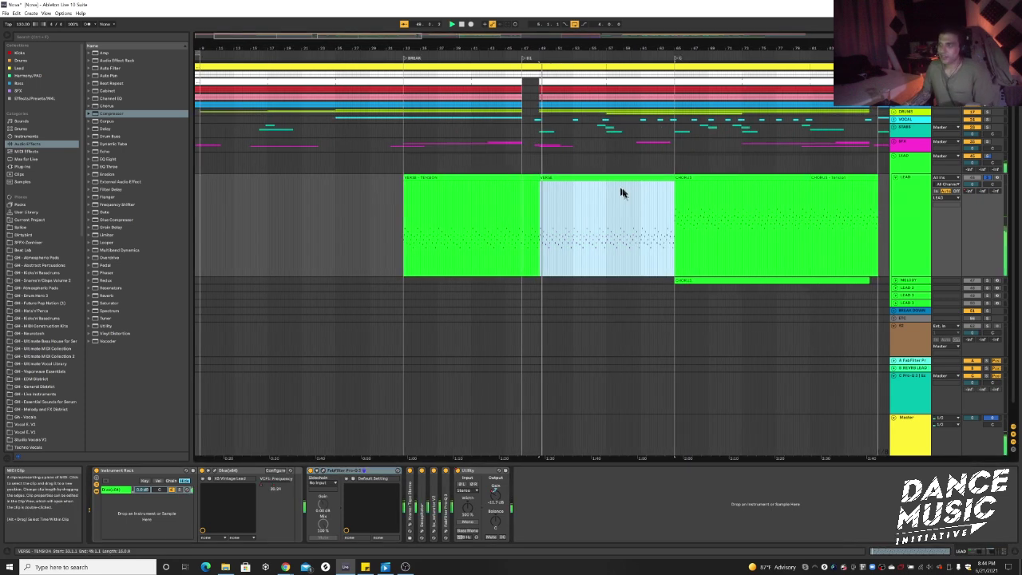
pyautogui.click(632, 212)
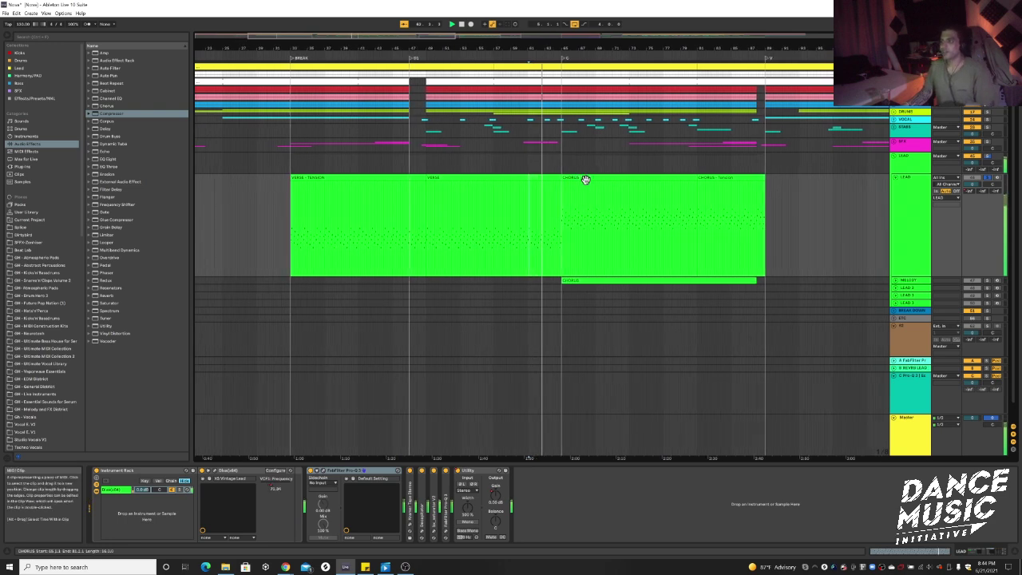
pyautogui.click(585, 179)
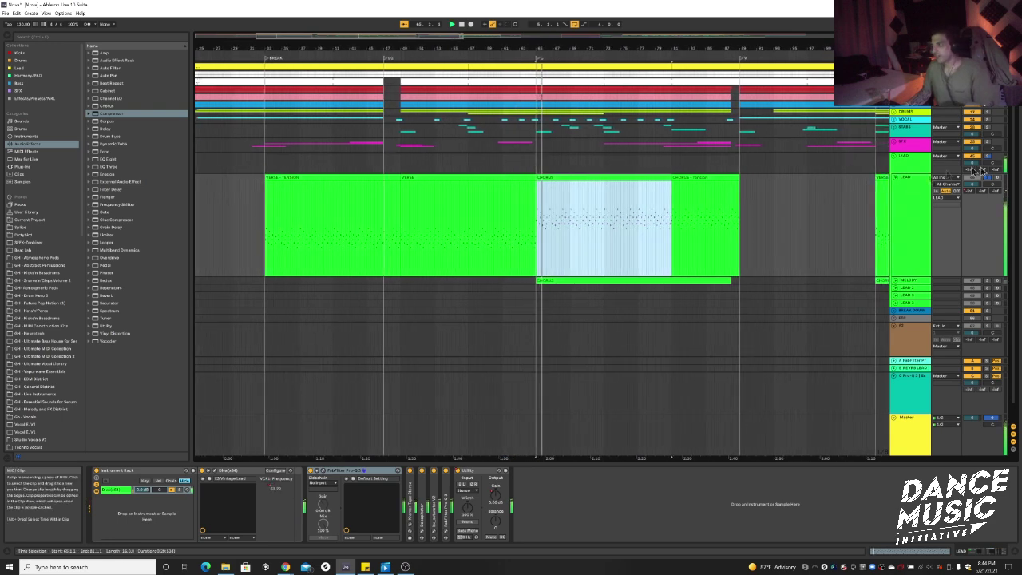
pyautogui.click(495, 215)
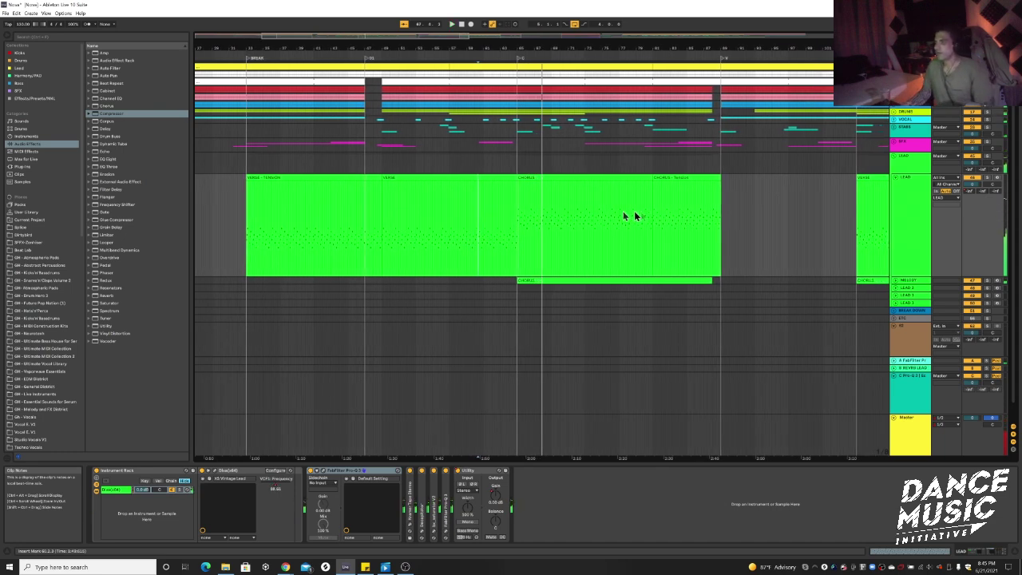
# - Compact the LEAD track, enlarge the MELODY track and select its first CHORUS clip
pyautogui.scroll(-5, 583, 203)
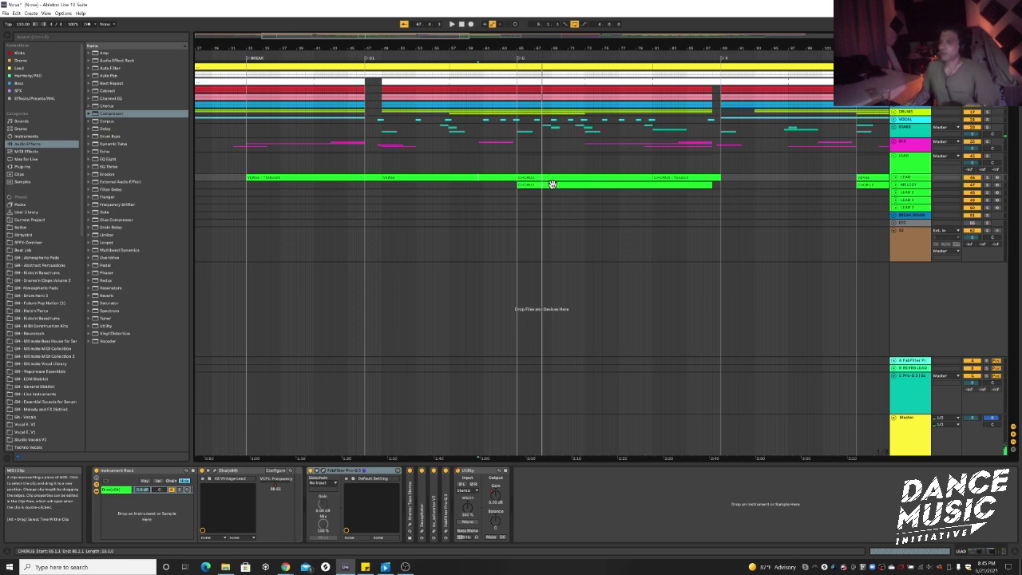
pyautogui.scroll(4, 554, 190)
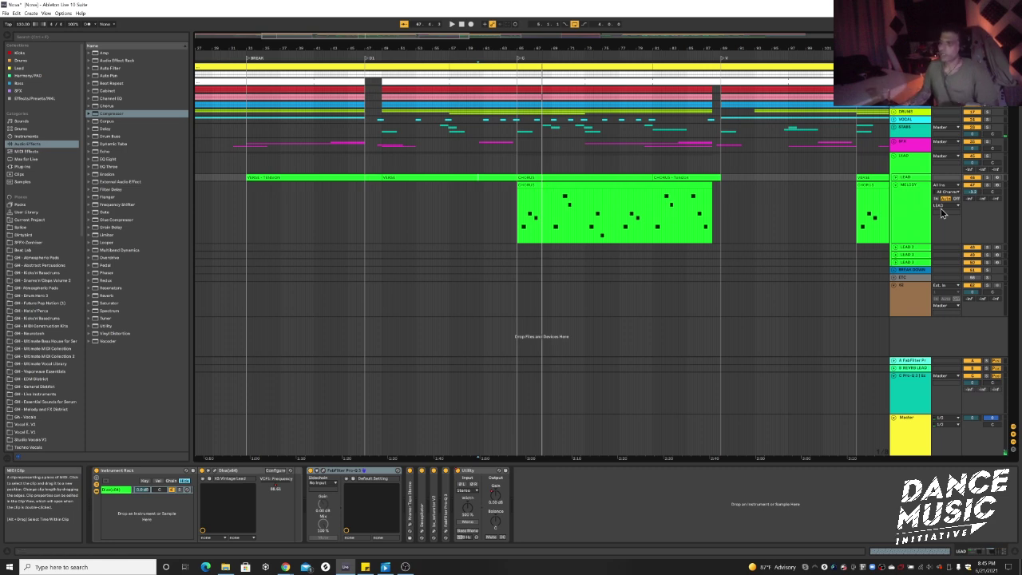
pyautogui.click(917, 198)
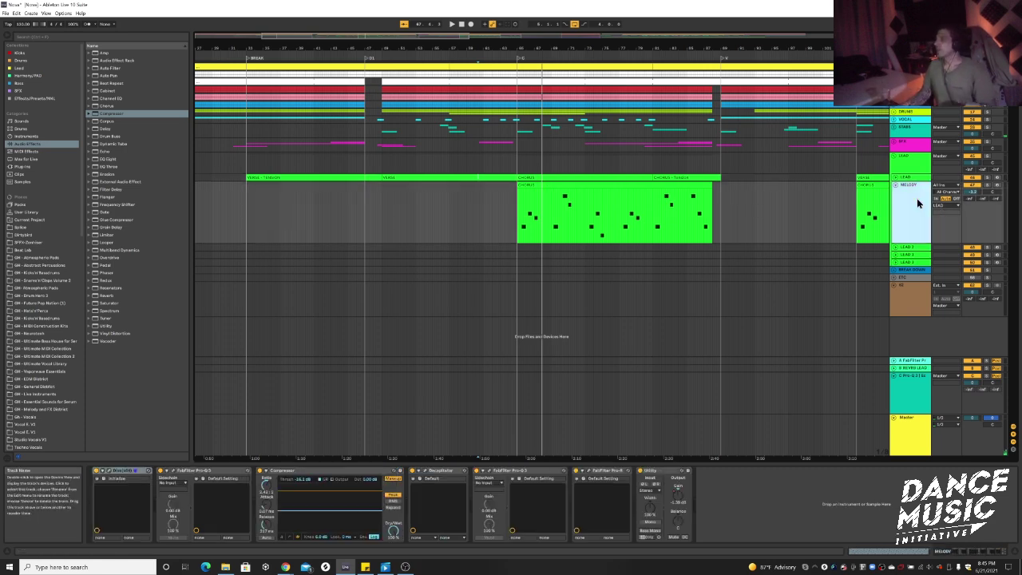
pyautogui.click(621, 181)
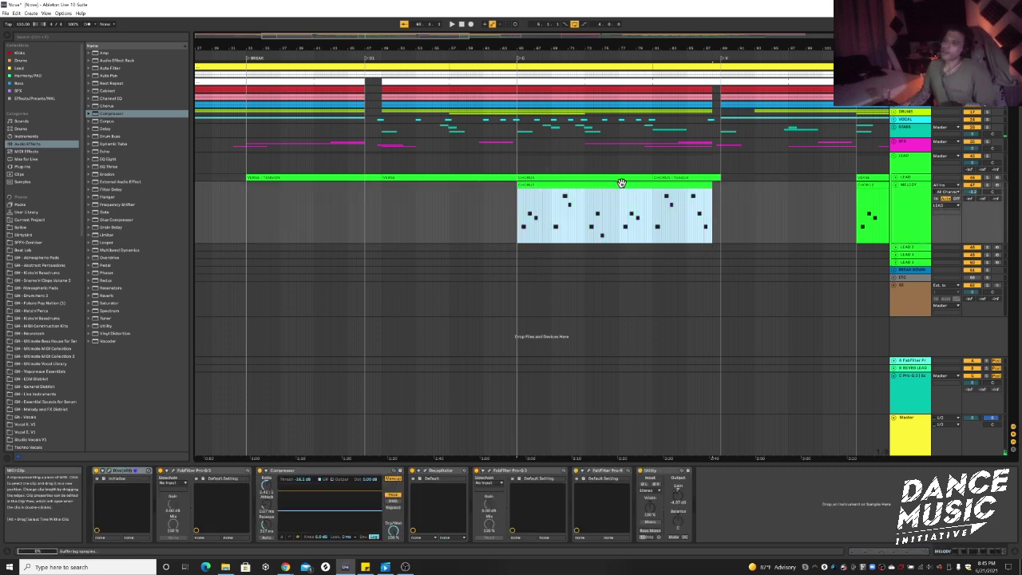
# - Play the MELODY track's CHORUS clip soloed and return it to the full mix
pyautogui.click(989, 185)
pyautogui.press('space')
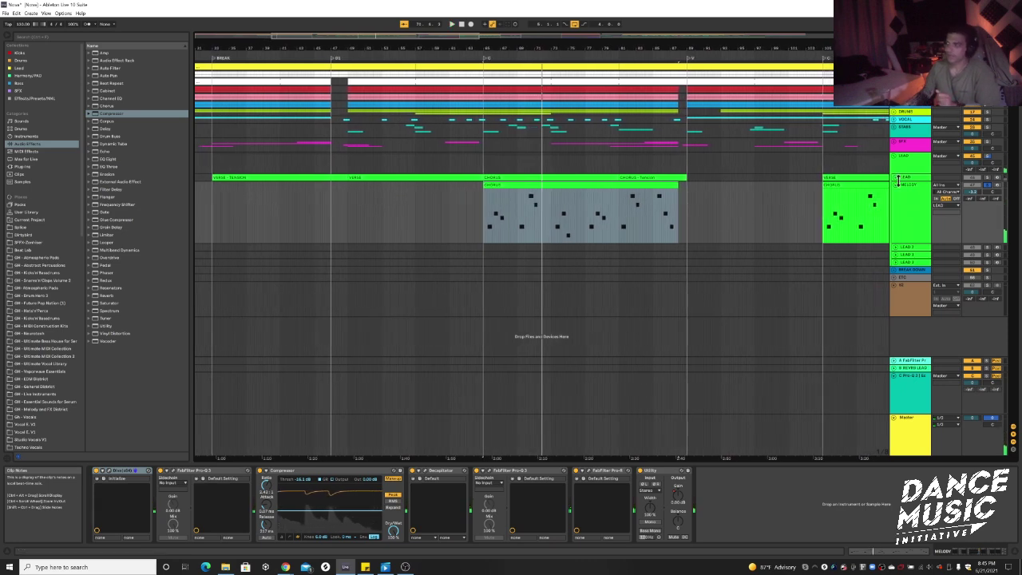
pyautogui.click(990, 189)
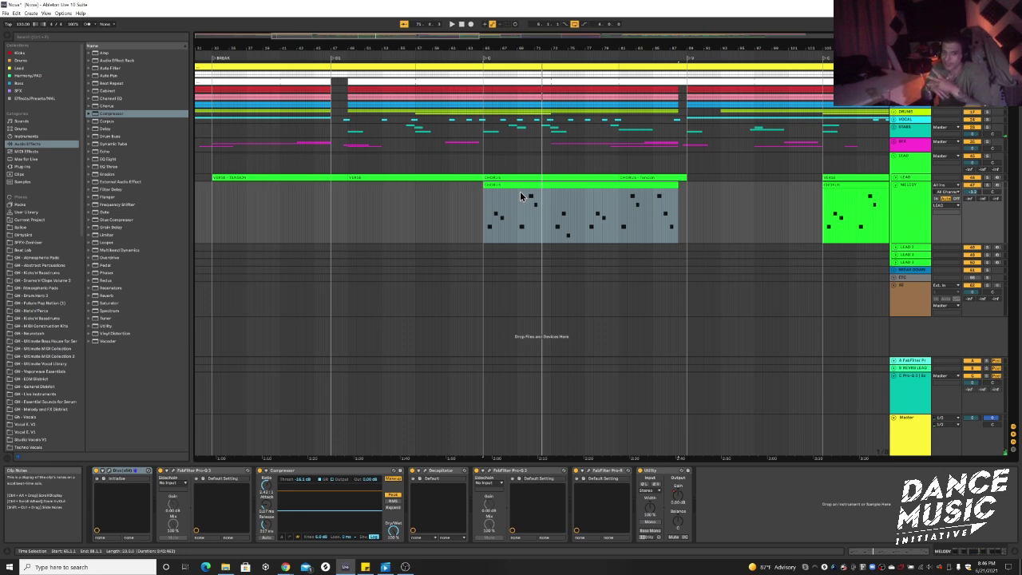
pyautogui.press('space')
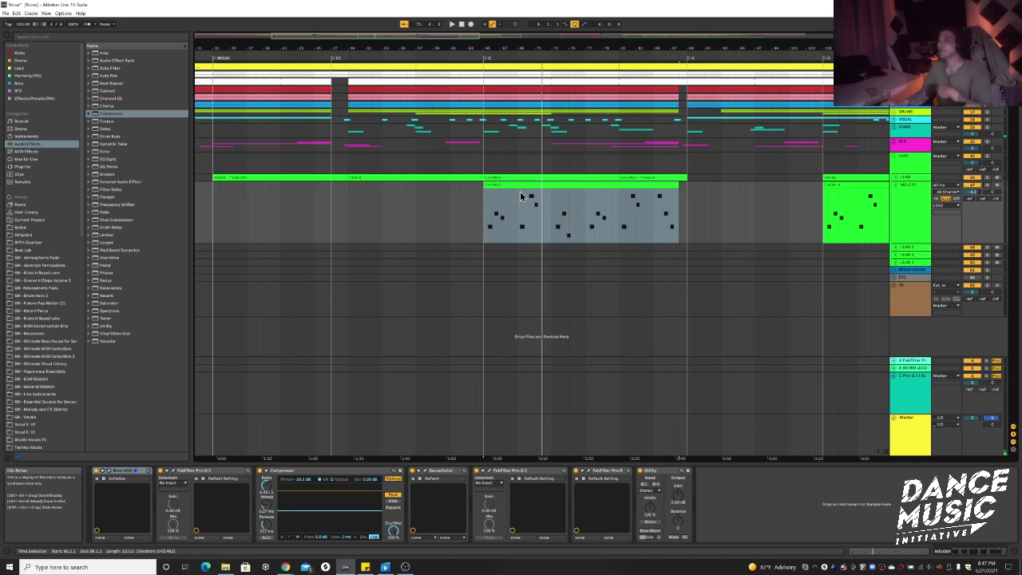
# - Solo the MELODY track again and review its effect chain up to the FabFilter Pro-R while playing the chorus
pyautogui.click(874, 214)
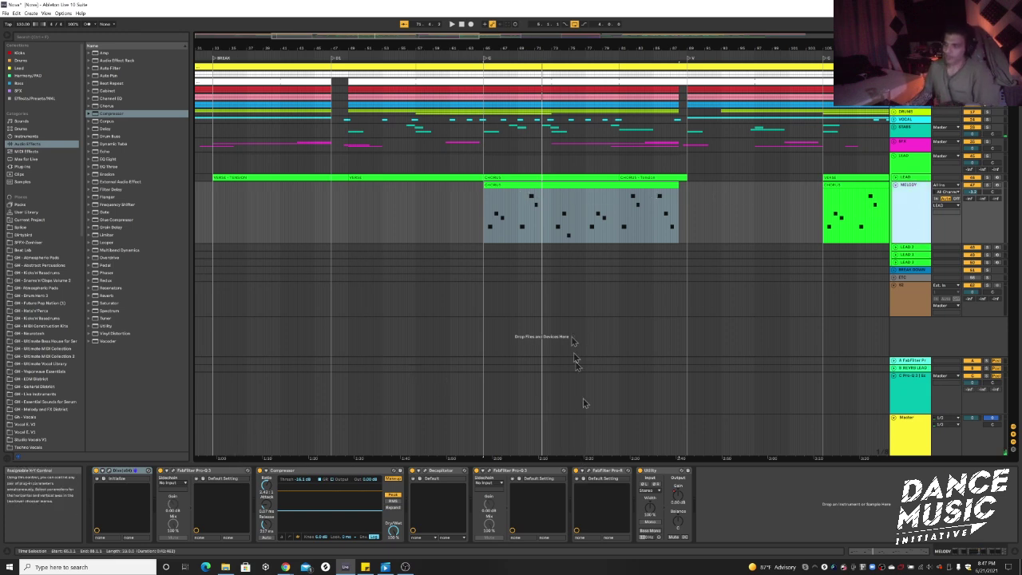
pyautogui.click(679, 383)
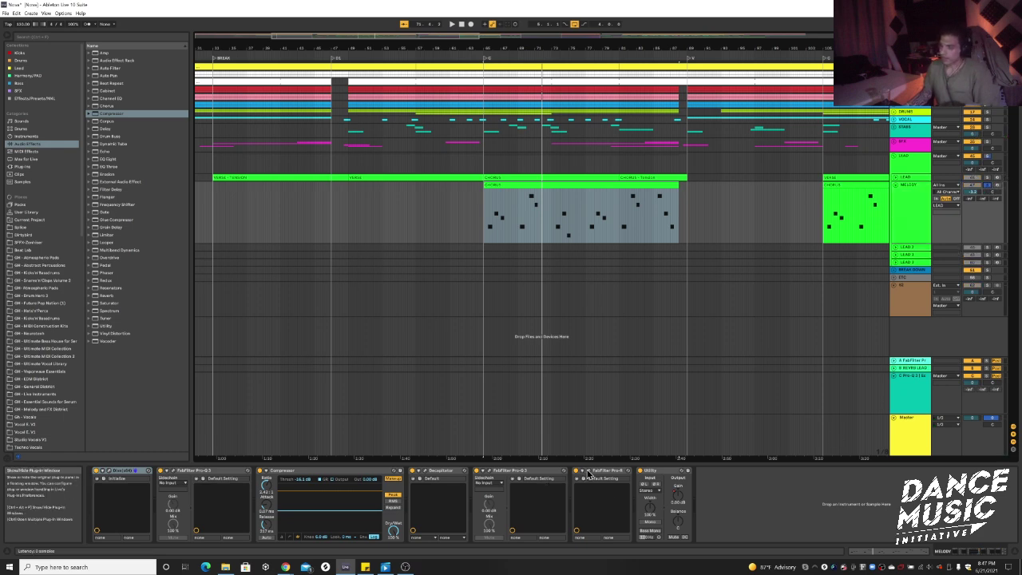
pyautogui.hscroll(-3, 559, 319)
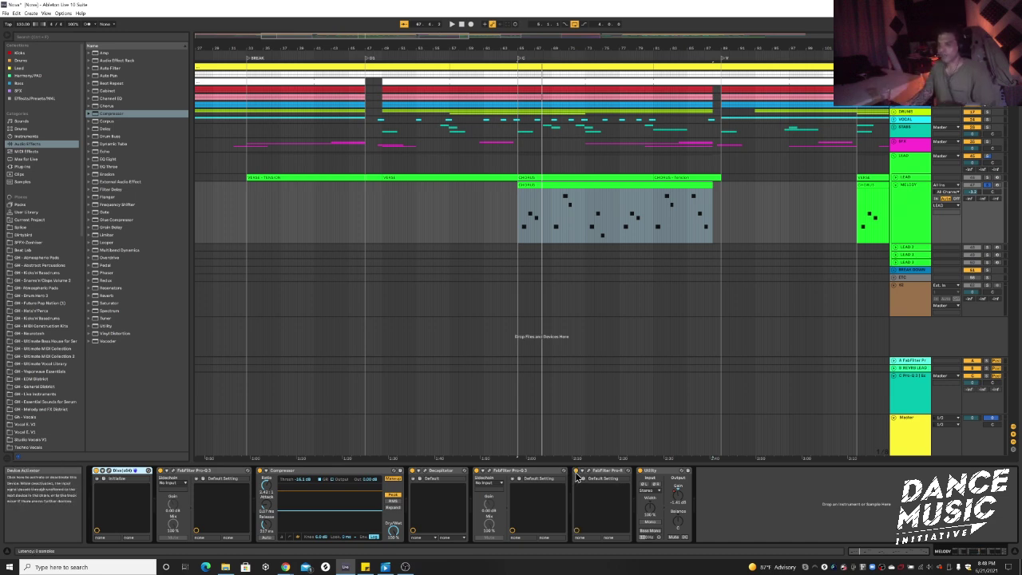
pyautogui.press('space')
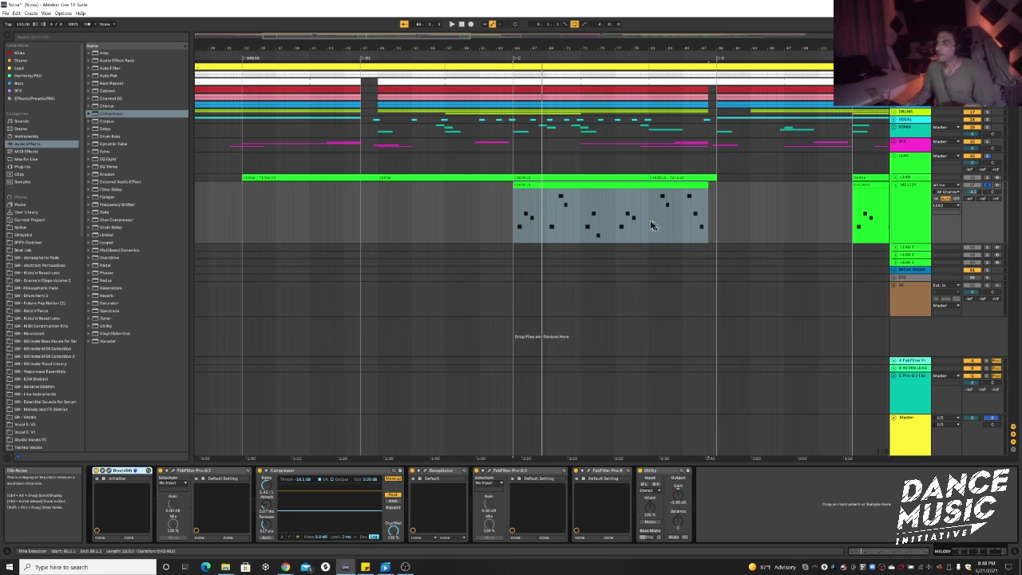
# - Compact the MELODY track, show the whole arrangement and unfold the BREAK DOWN group
pyautogui.scroll(-3, 652, 223)
pyautogui.scroll(3, 435, 200)
pyautogui.click(438, 187)
pyautogui.scroll(-3, 548, 196)
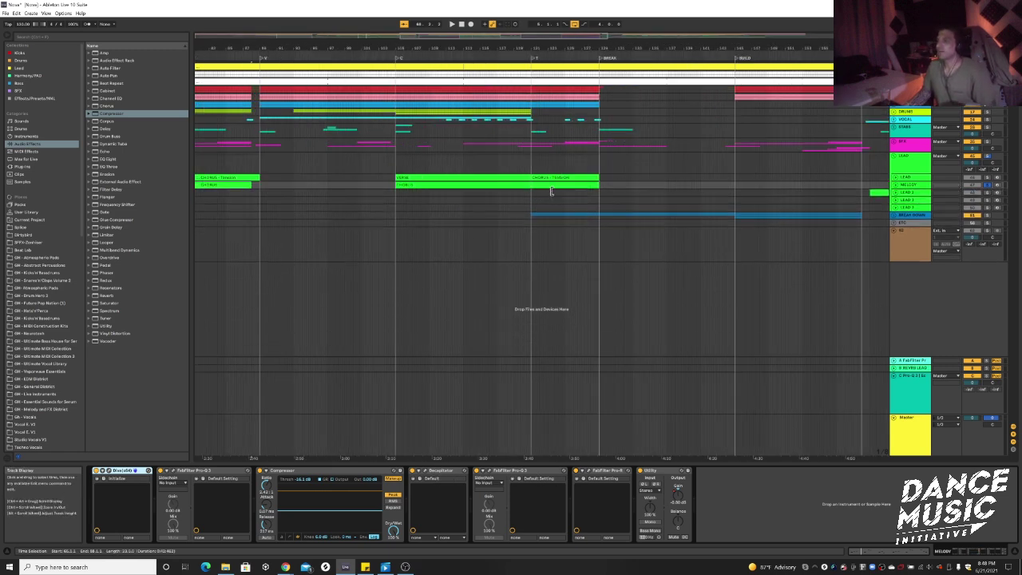
pyautogui.scroll(-3, 551, 190)
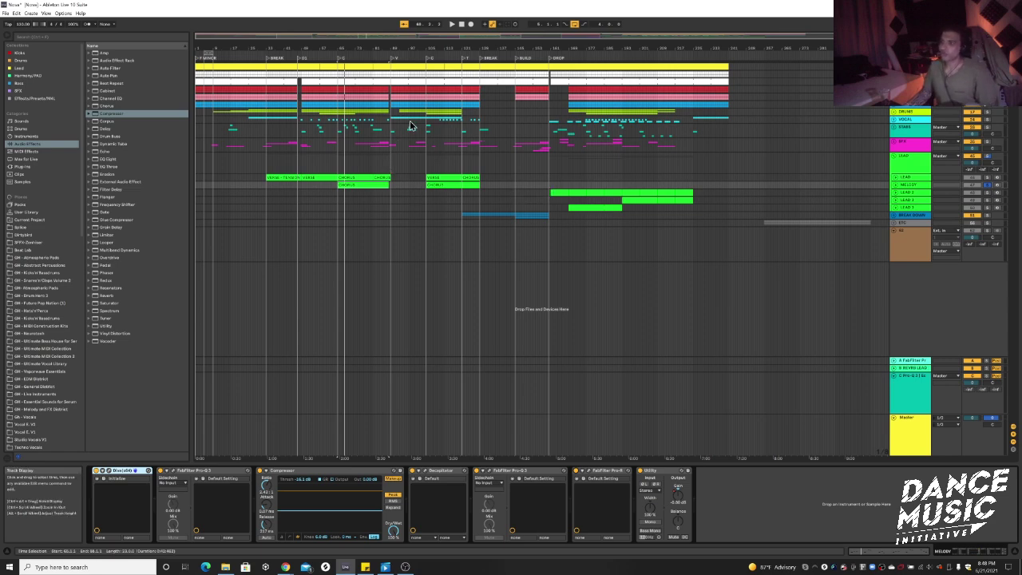
pyautogui.doubleClick(524, 216)
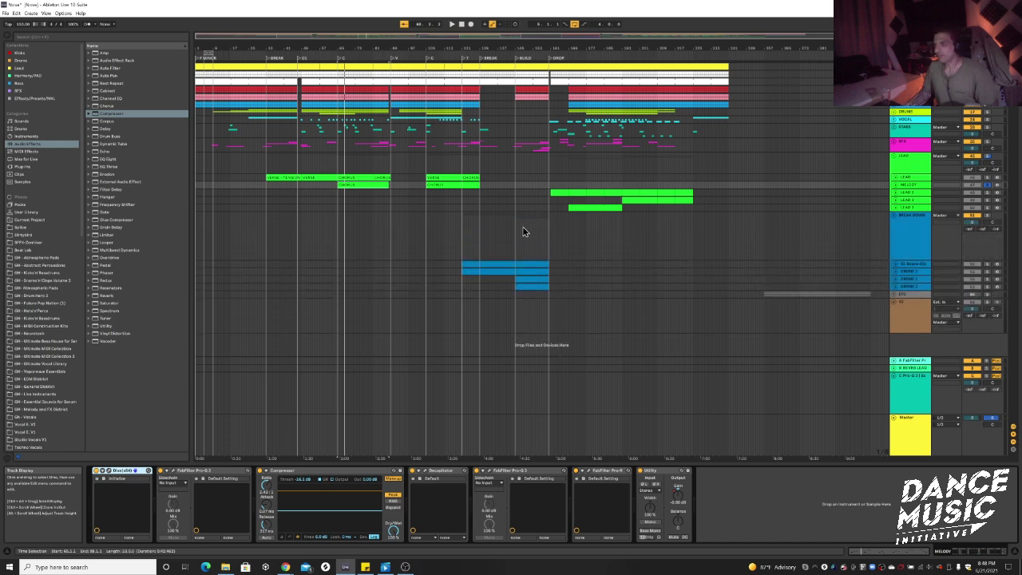
# - Enlarge the Repro track and the first drone track in the BREAK DOWN group to examine their note patterns
pyautogui.scroll(3, 513, 264)
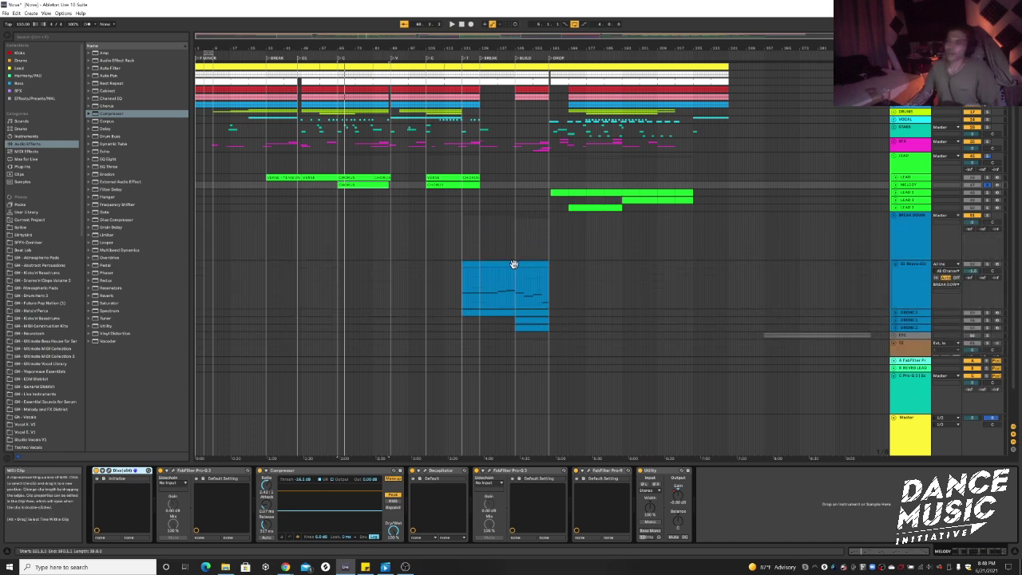
pyautogui.scroll(3, 513, 264)
pyautogui.scroll(3, 502, 280)
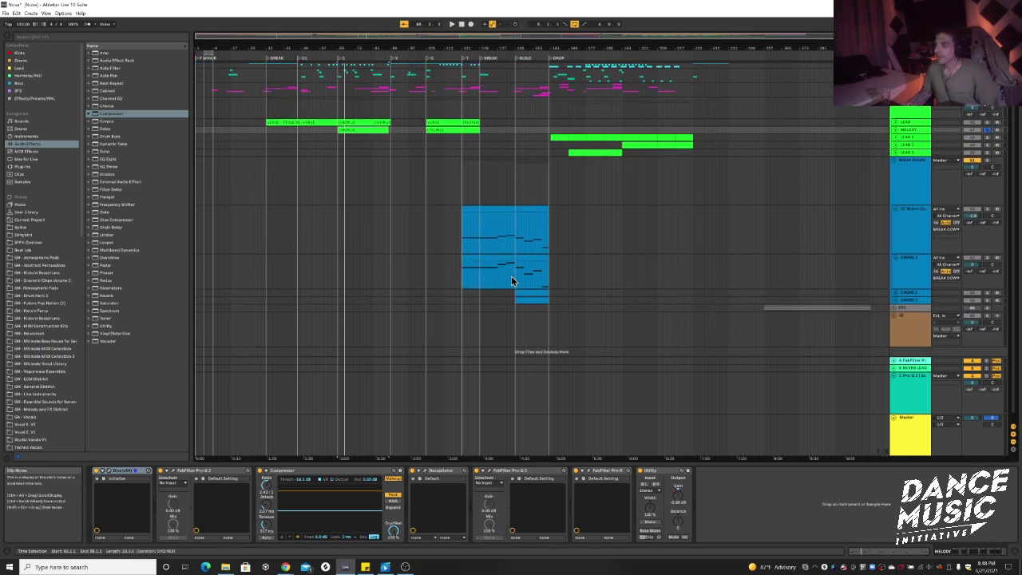
pyautogui.scroll(-1, 511, 280)
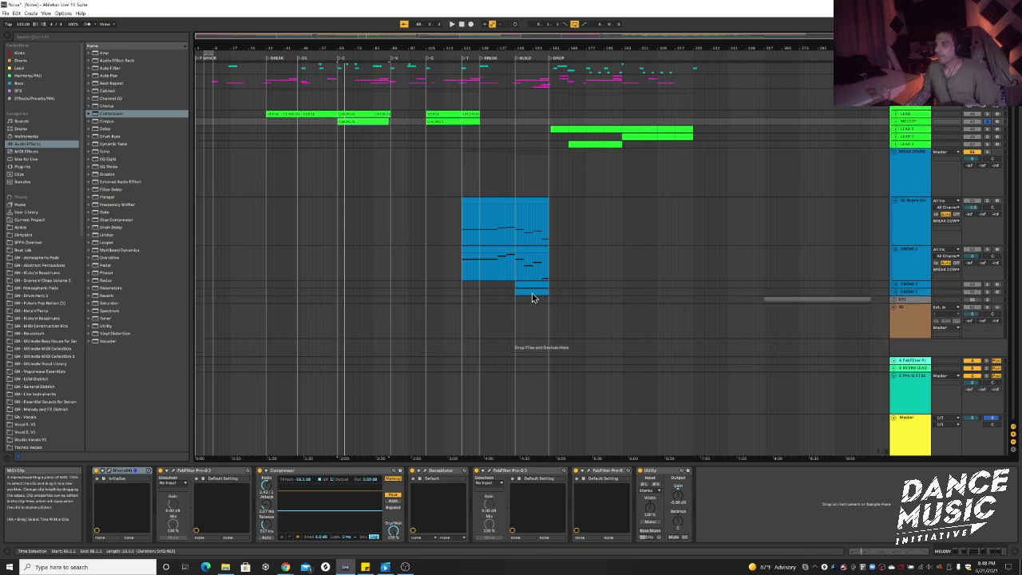
pyautogui.scroll(-2, 531, 296)
pyautogui.scroll(4, 515, 239)
pyautogui.scroll(1, 510, 232)
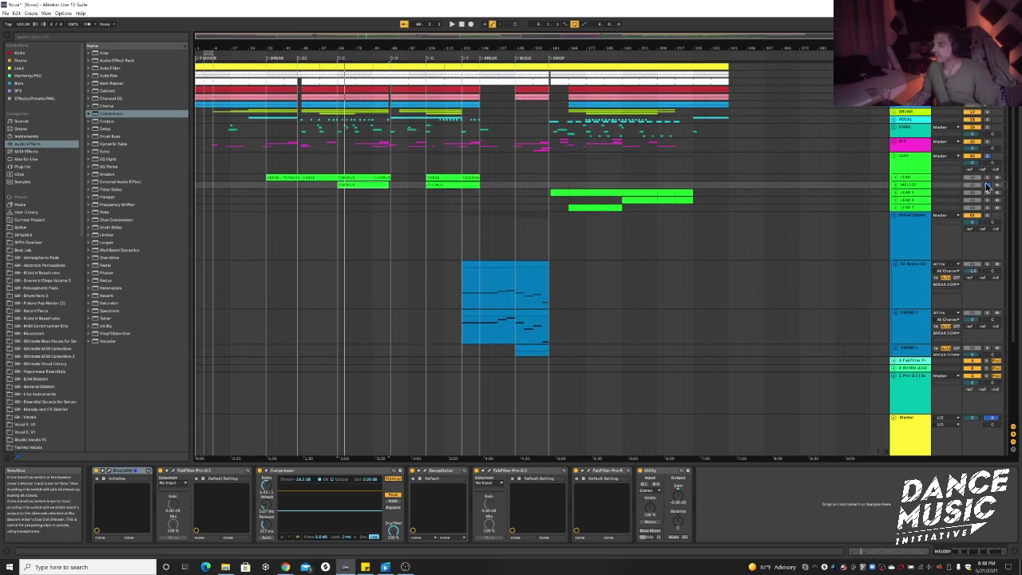
# - Play the full mix from the start of the BREAK DOWN clips, and look over the group's lower drone tracks
pyautogui.click(451, 231)
pyautogui.click(463, 224)
pyautogui.press('space')
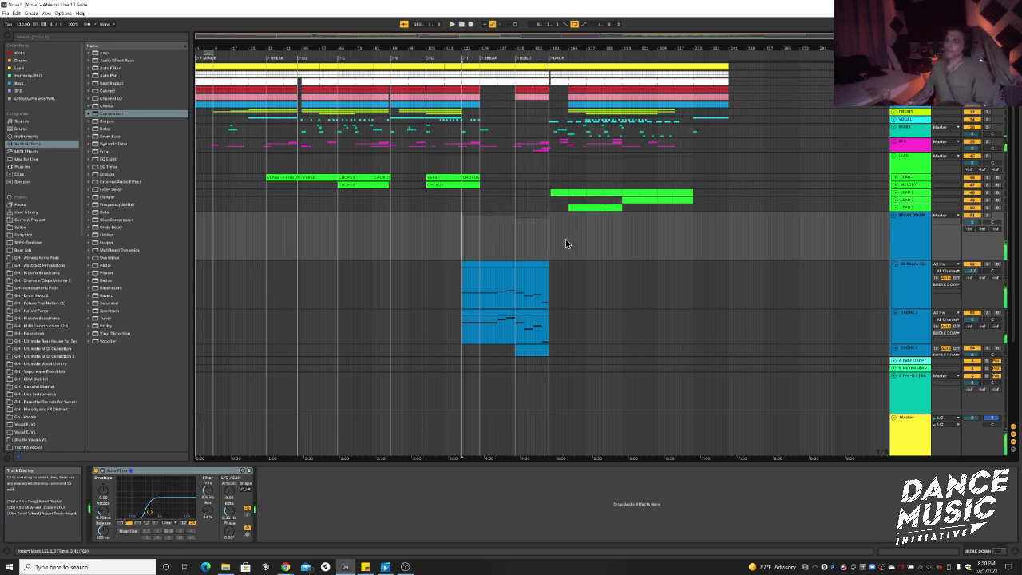
pyautogui.scroll(-3, 511, 280)
pyautogui.scroll(-5, 511, 281)
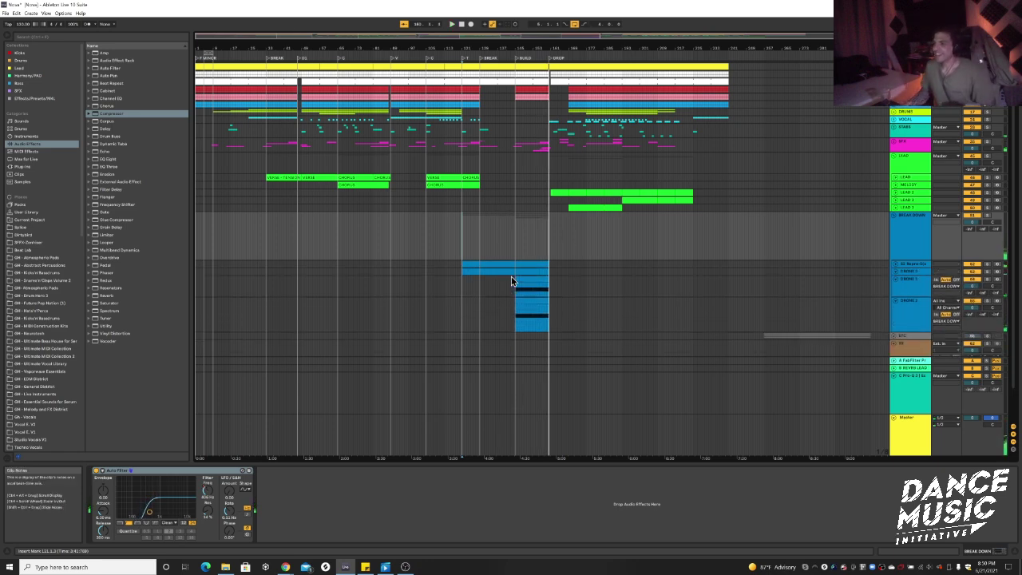
pyautogui.scroll(5, 466, 266)
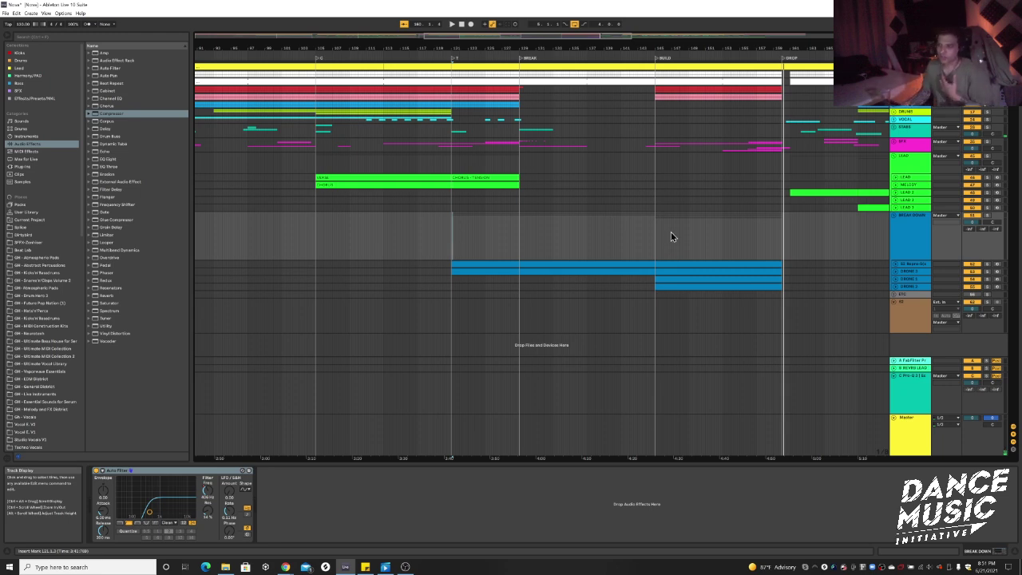
# - Select most of the BUILD section on the BREAK DOWN group and enlarge all of the group's tracks
pyautogui.moveTo(659, 238); pyautogui.dragTo(773, 242)
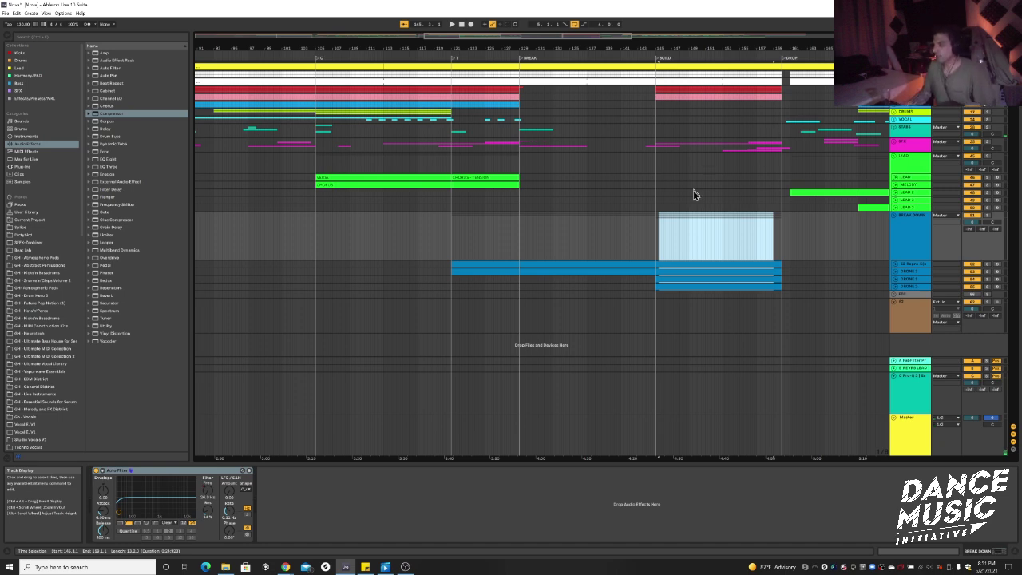
pyautogui.keyDown('alt'); pyautogui.scroll(3, 643, 263); pyautogui.keyUp('alt')
pyautogui.scroll(-3, 635, 215)
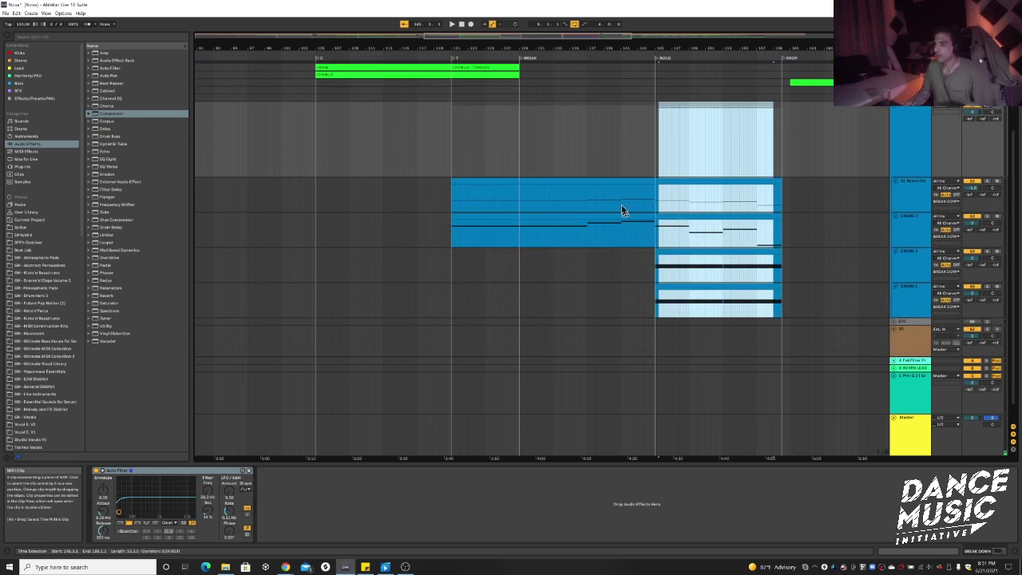
# - Play the BREAK DOWN group's Repro clip soloed, and listen to the first drone track beneath it
pyautogui.click(613, 180)
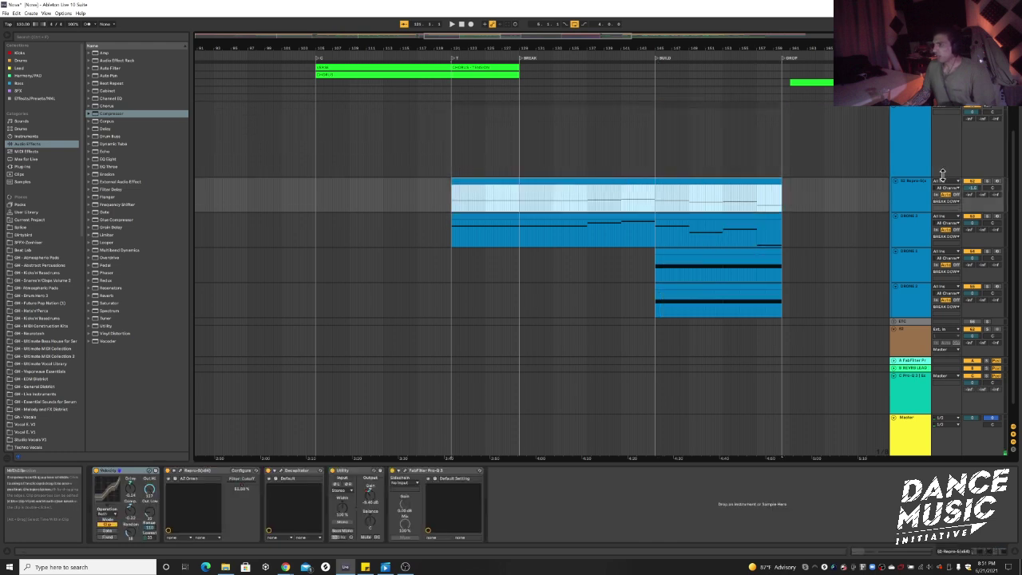
pyautogui.press('space')
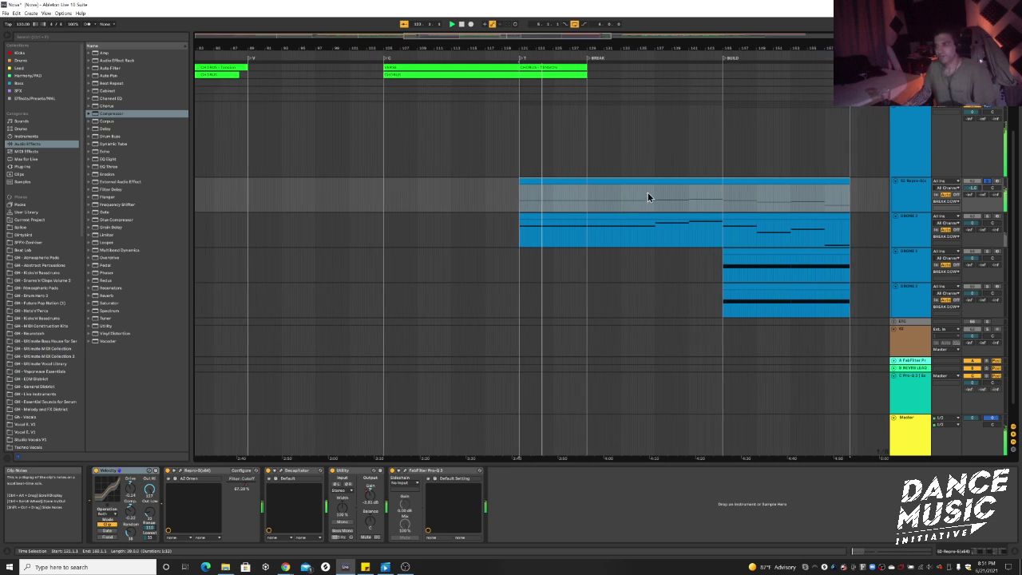
pyautogui.click(648, 192)
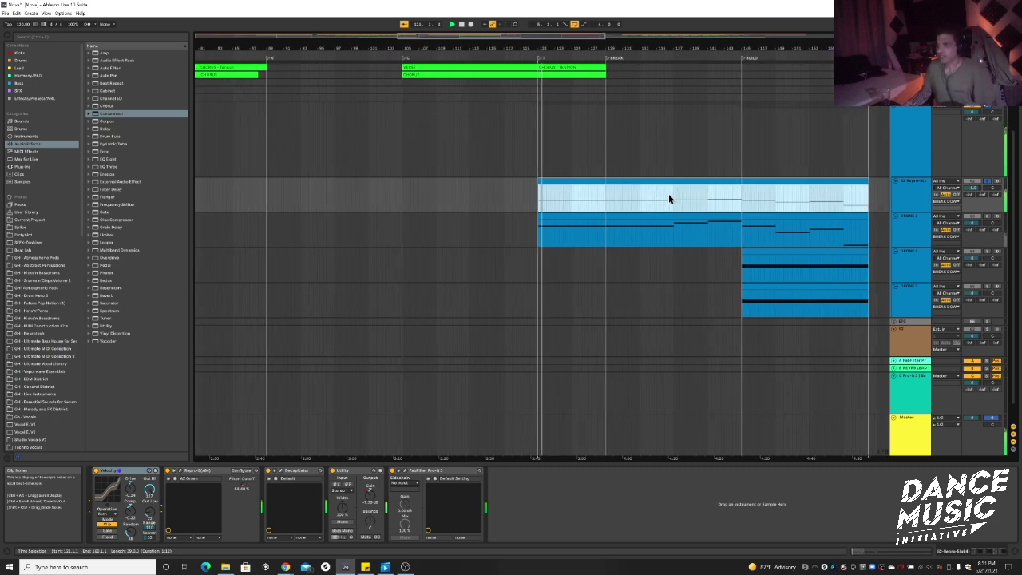
pyautogui.click(669, 196)
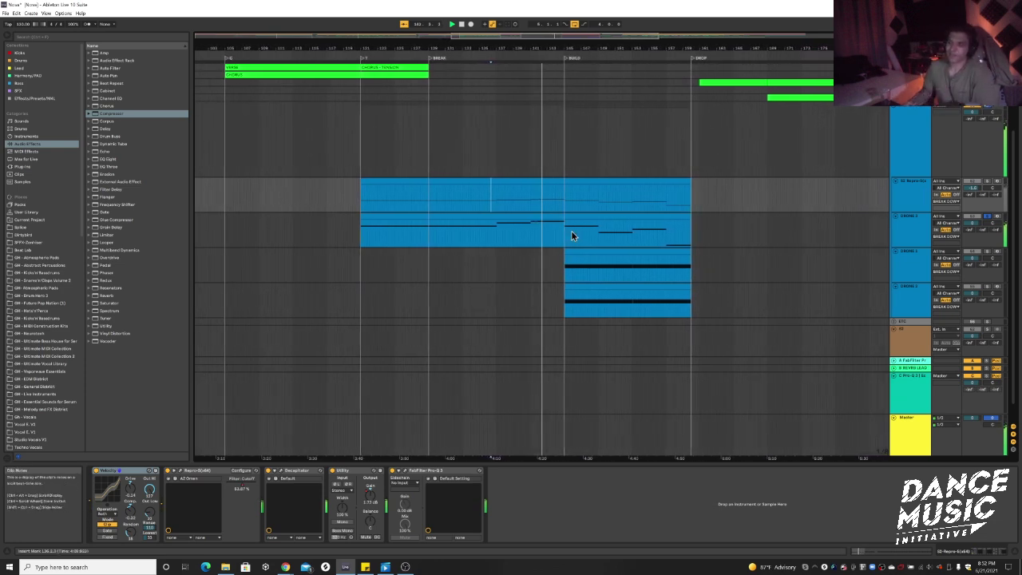
pyautogui.click(457, 232)
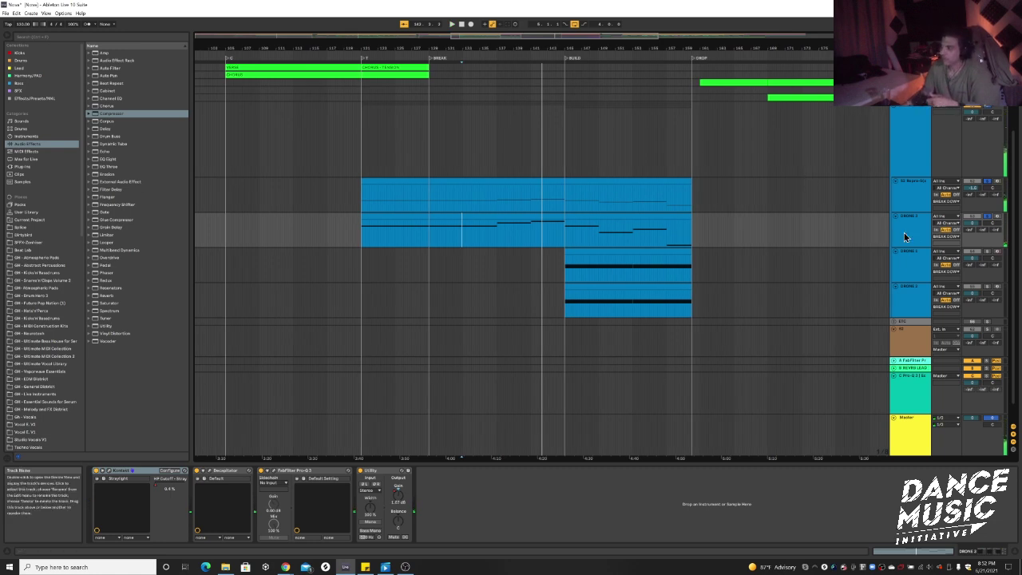
# - Select the second drone track's BUILD clip and play it soloed to hear its sound
pyautogui.click(650, 250)
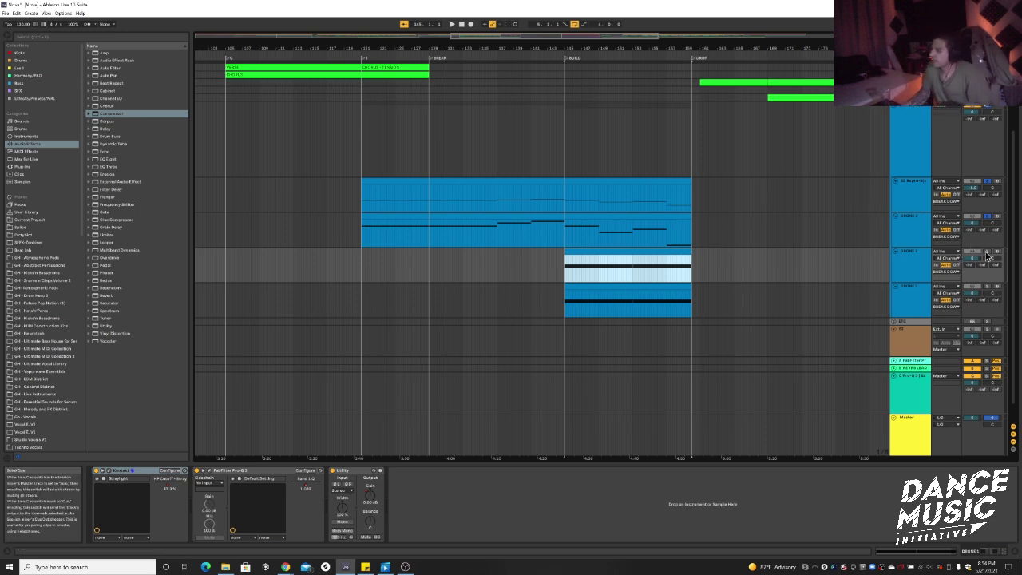
pyautogui.click(598, 278)
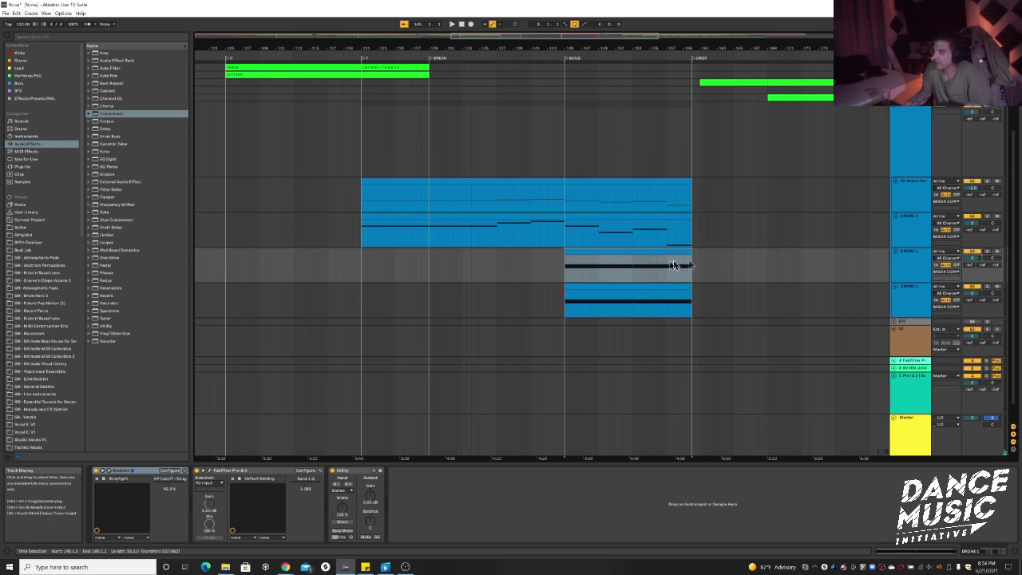
pyautogui.click(611, 250)
pyautogui.press('space')
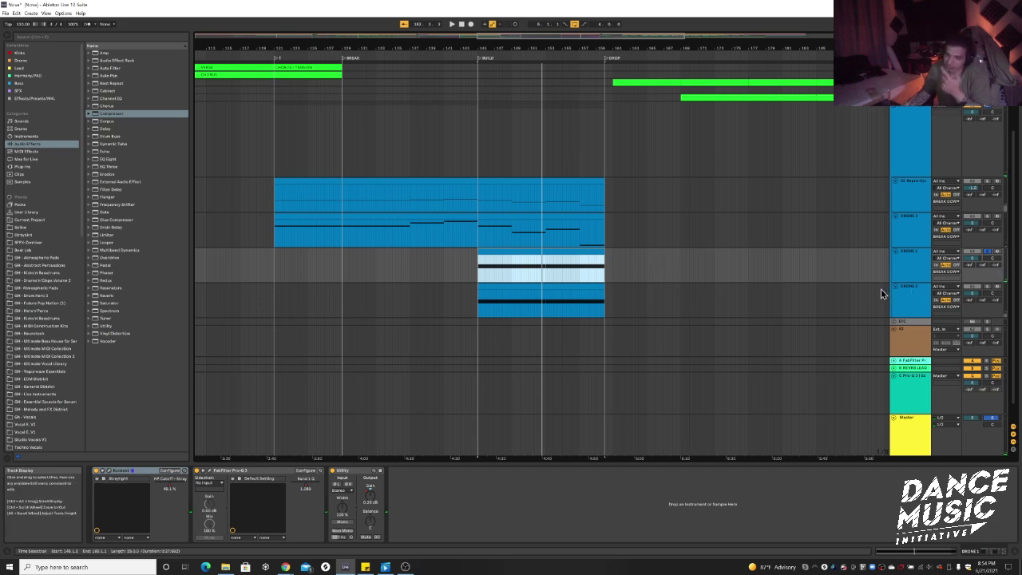
# - Solo the lowest drone track too and play both BUILD-only drones together
pyautogui.click(989, 289)
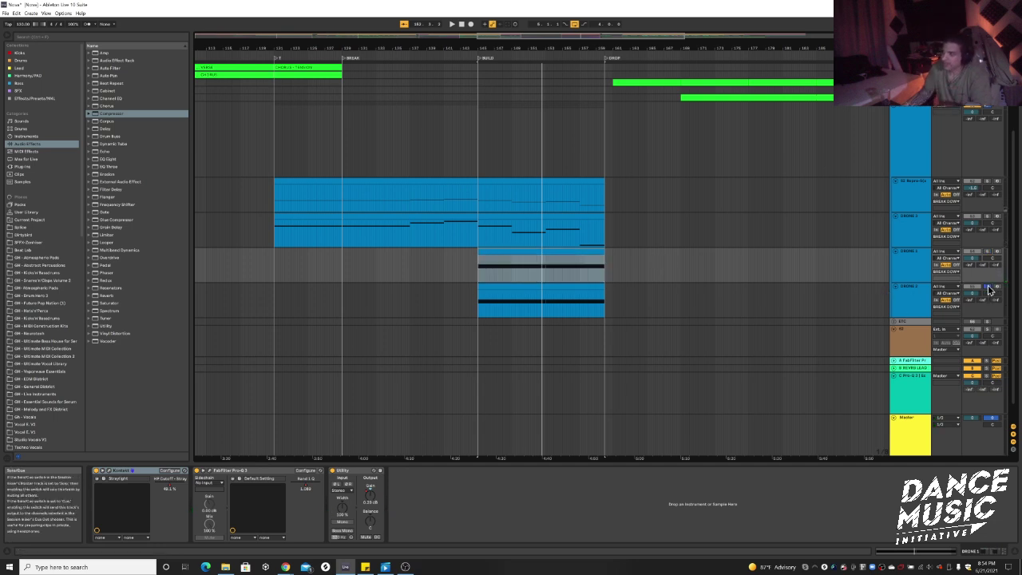
pyautogui.press('space')
pyautogui.press('space')
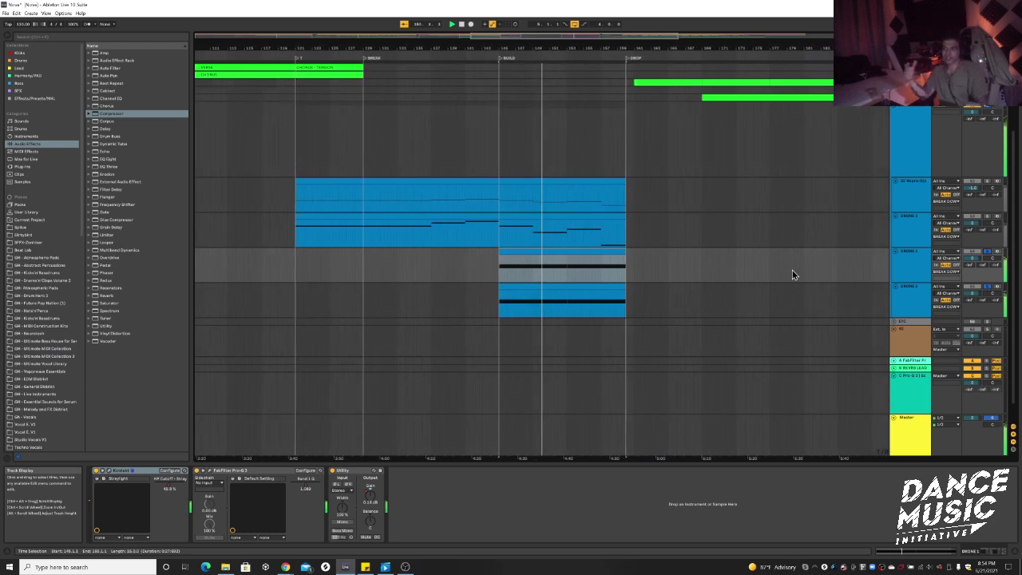
pyautogui.hscroll(2, 700, 246)
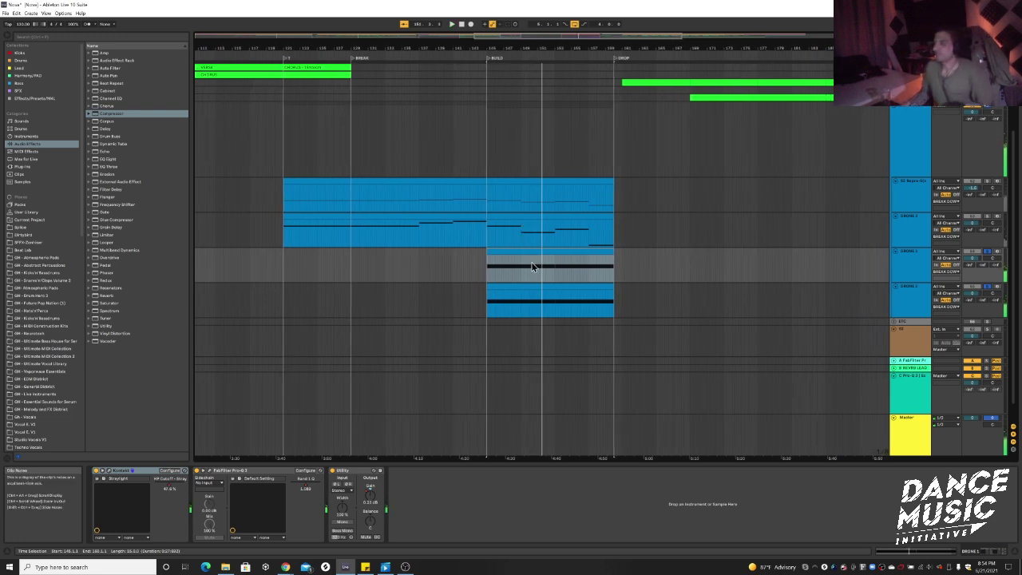
# - Show the whole arrangement and compact the tracks inside the BREAK DOWN group
pyautogui.keyDown('ctrl'); pyautogui.scroll(-3, 537, 268); pyautogui.keyUp('ctrl')
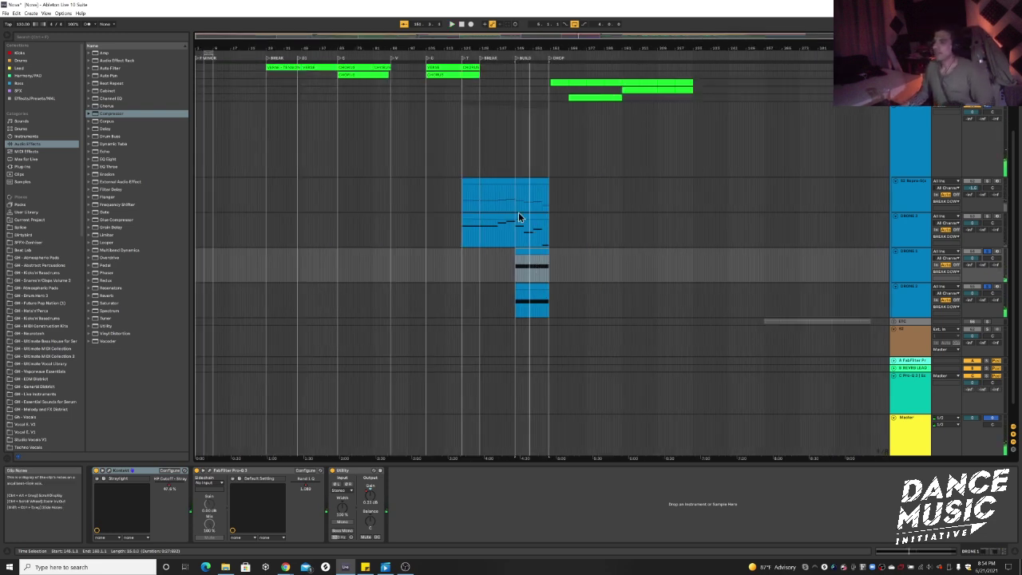
pyautogui.scroll(-2, 520, 212)
pyautogui.scroll(-2, 520, 208)
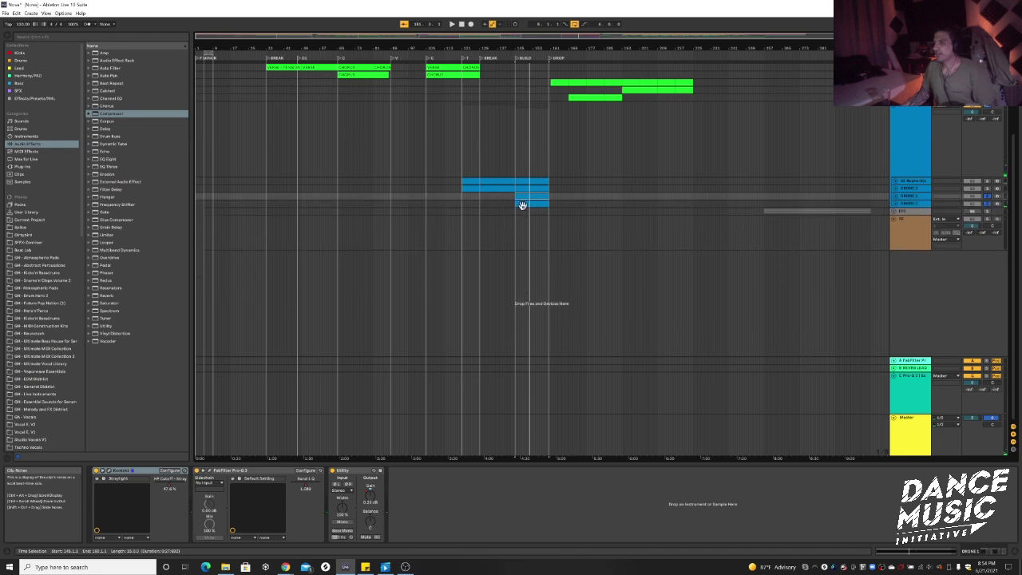
# - Enlarge the ATM VOCAL tracks to examine their note changes through the BREAK and BUILD sections
pyautogui.scroll(5, 529, 216)
pyautogui.keyDown('alt'); pyautogui.scroll(3, 503, 81); pyautogui.keyUp('alt')
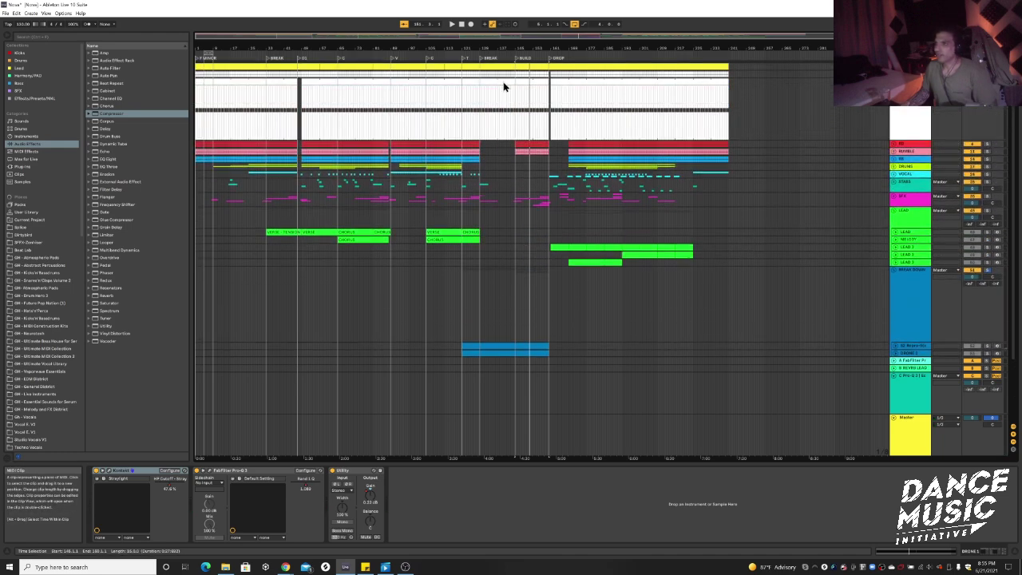
pyautogui.keyDown('alt'); pyautogui.scroll(-3, 503, 81); pyautogui.keyUp('alt')
pyautogui.press('z')
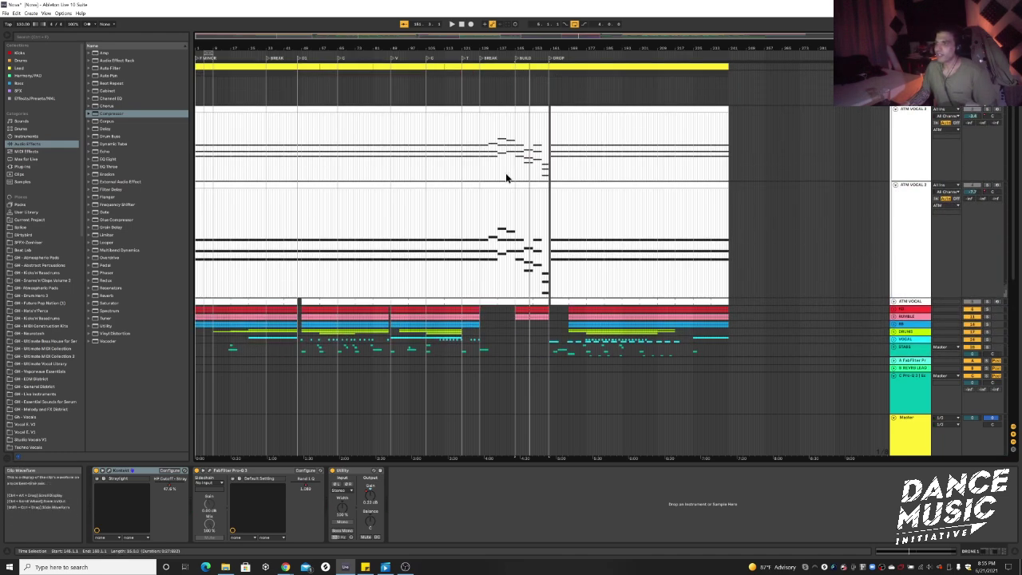